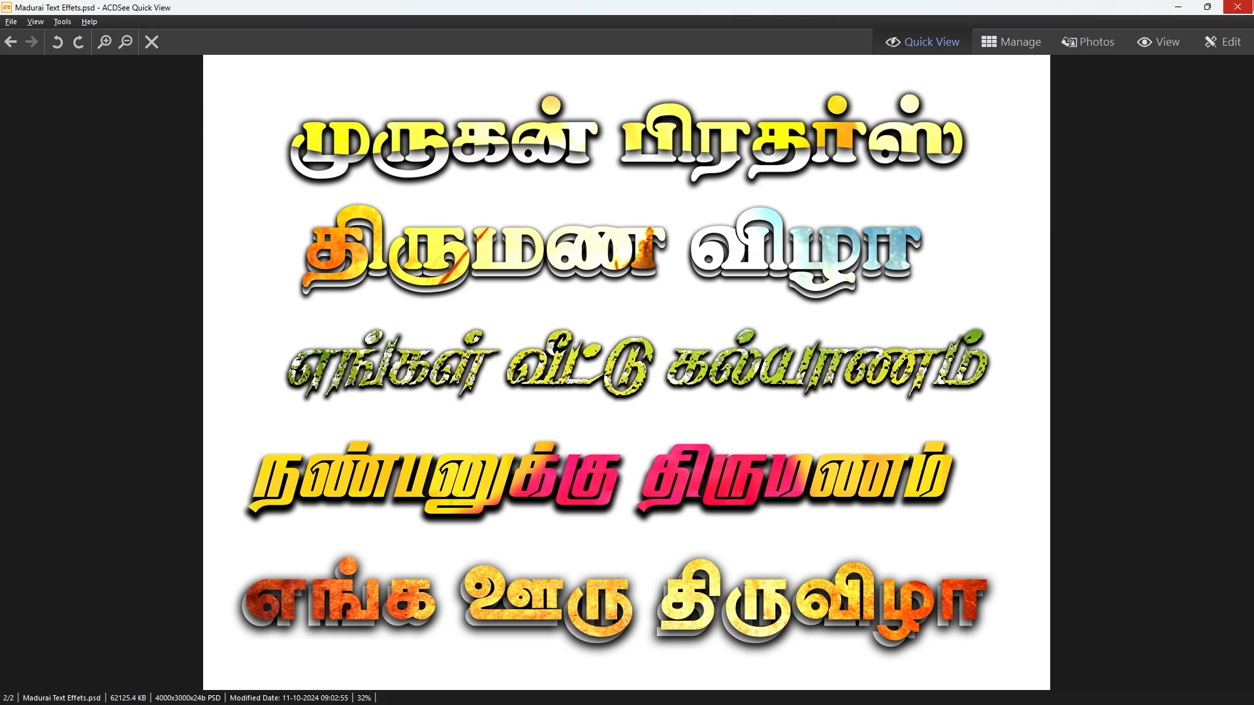
# Step: Close the image preview and open both 10X10.psd and Madurai Text Effets.psd in Photoshop
pyautogui.click(1237, 7)
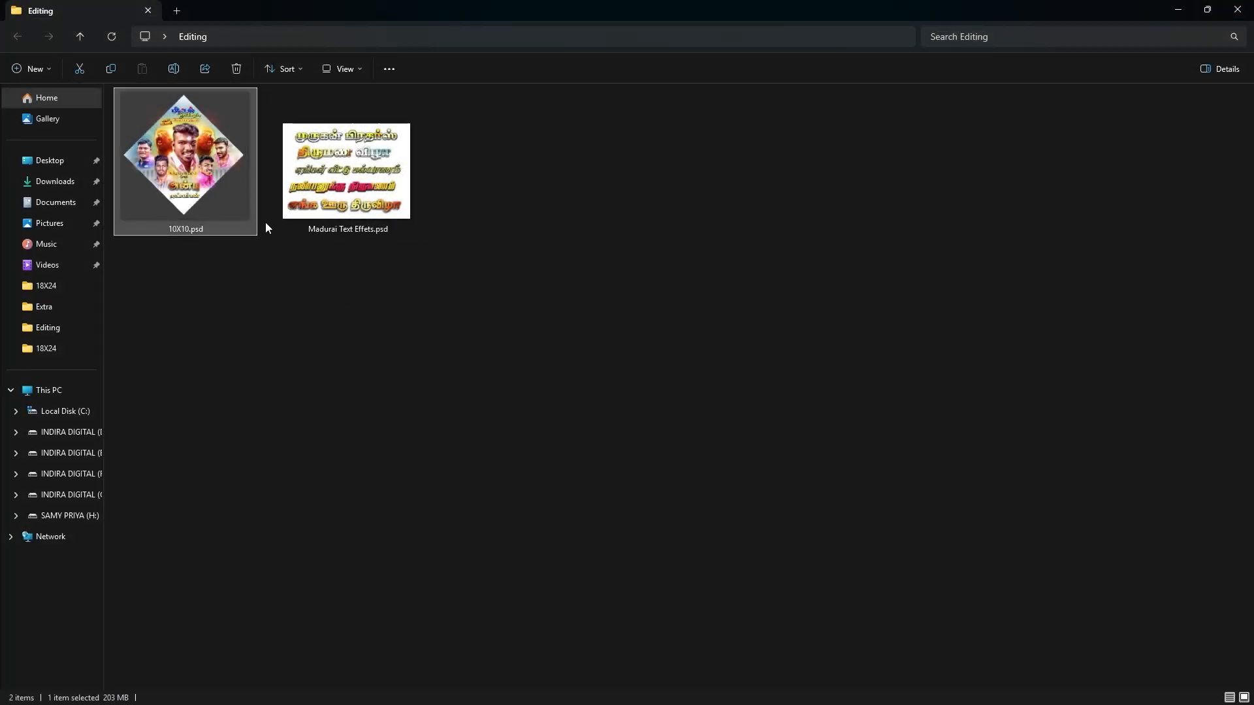
pyautogui.hotkey('ctrl', 'a')
pyautogui.press('Return')
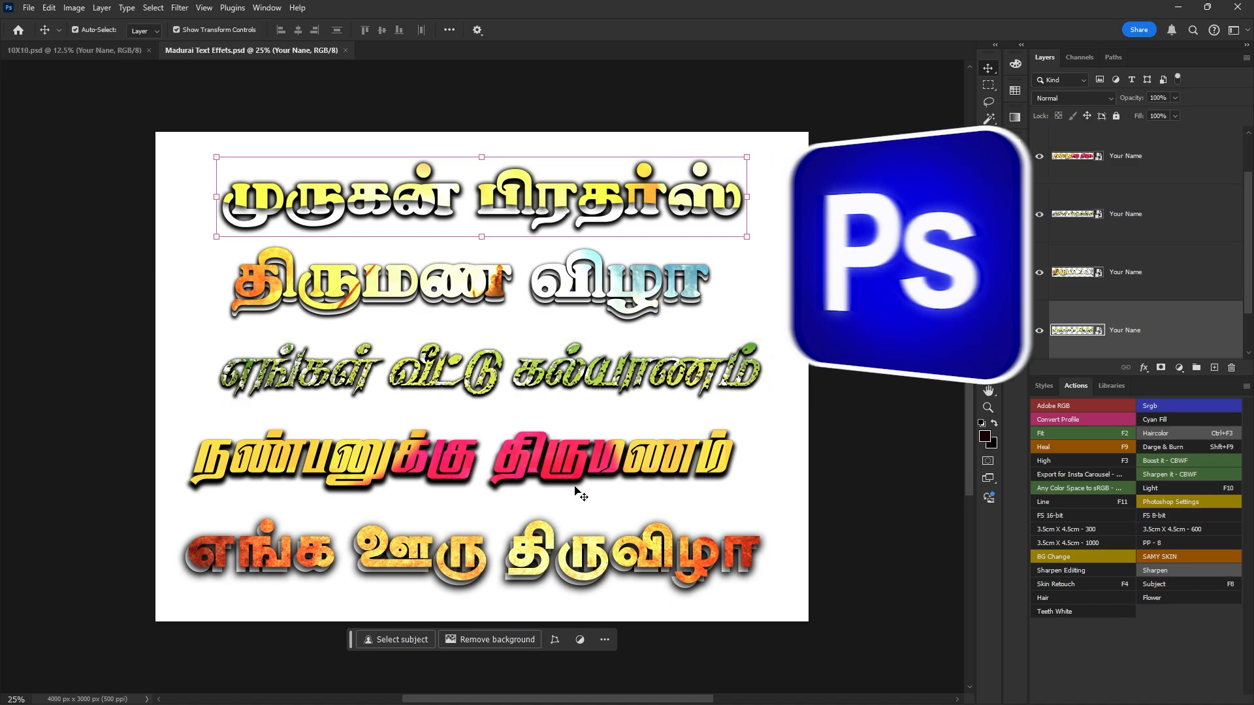
# Step: In 10X10.psd, delete the two large styled text layers below the birthday greeting
pyautogui.hotkey('ctrl', 'Tab')
pyautogui.click(483, 468)
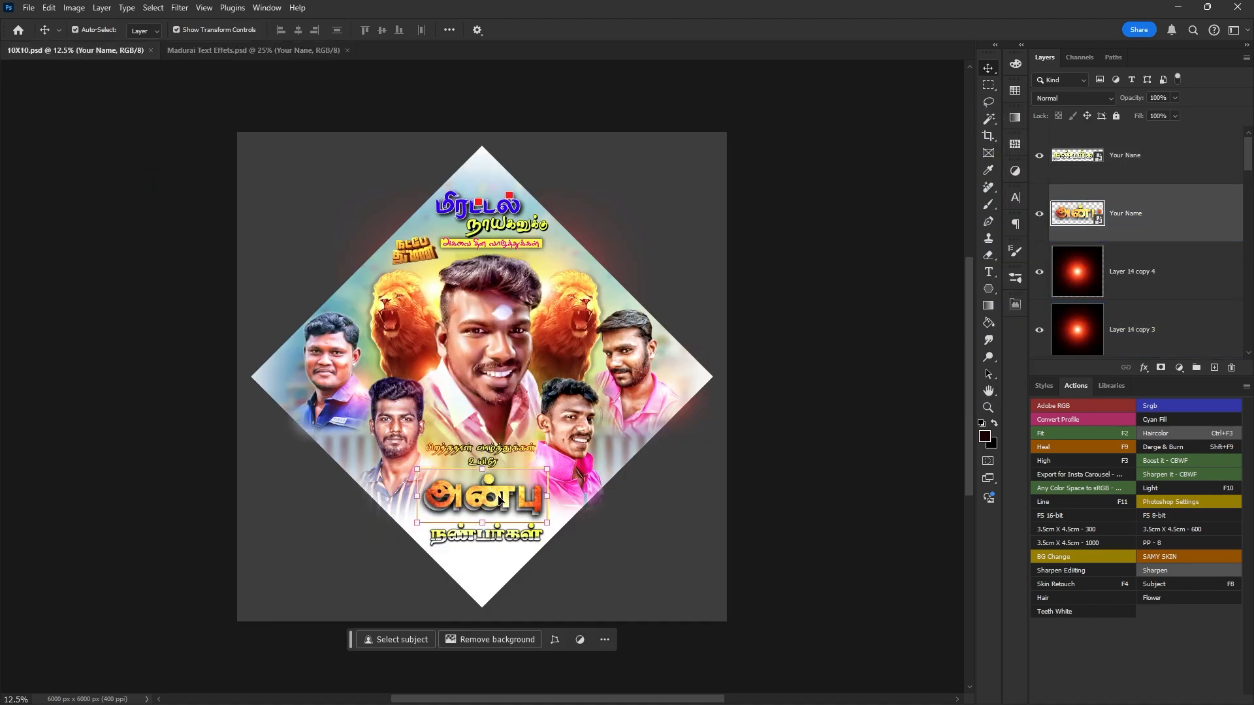
pyautogui.press('Delete')
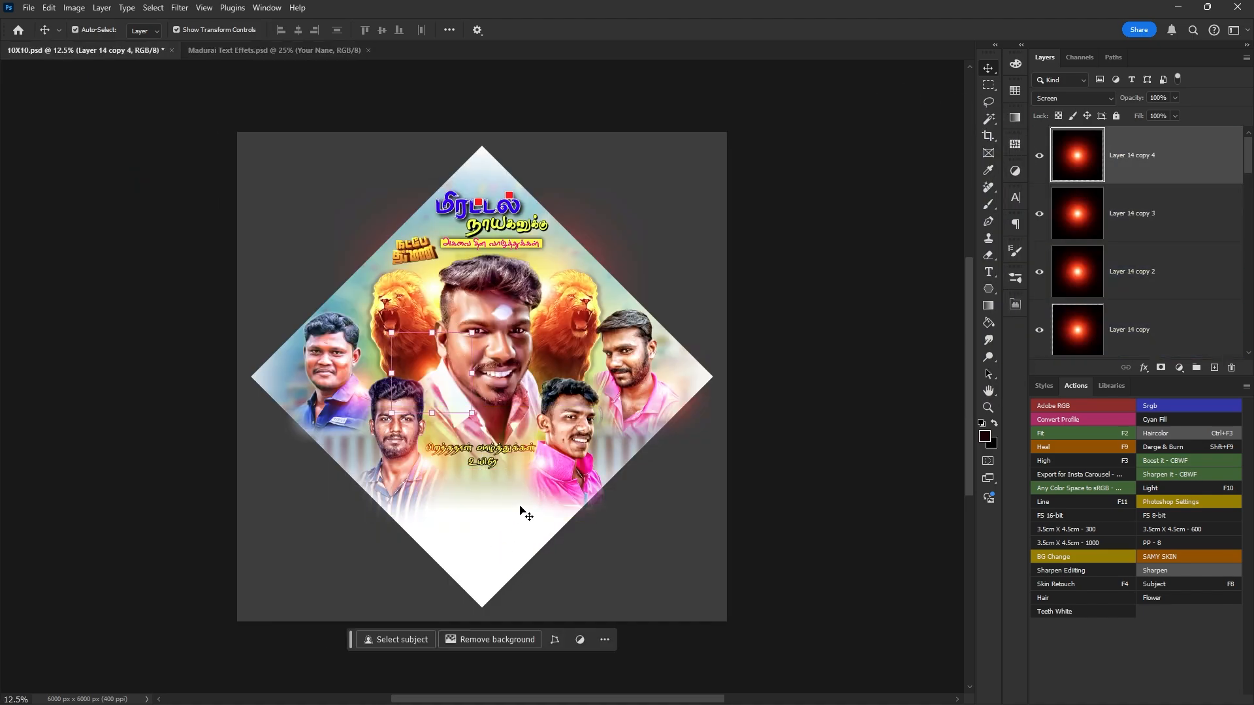
# Step: Copy the lowest orange text effect from Madurai Text Effets.psd into 10X10.psd, placing it below the birthday greeting
pyautogui.hotkey('ctrl', 'Tab')
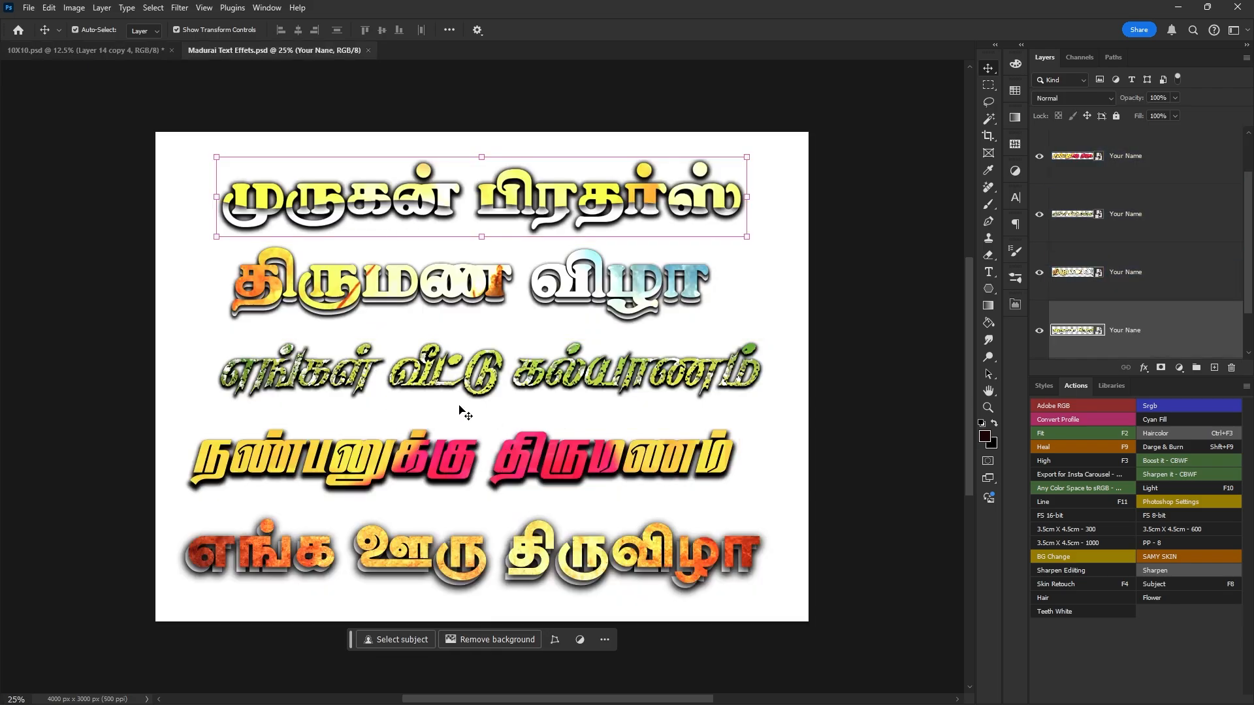
pyautogui.click(431, 559)
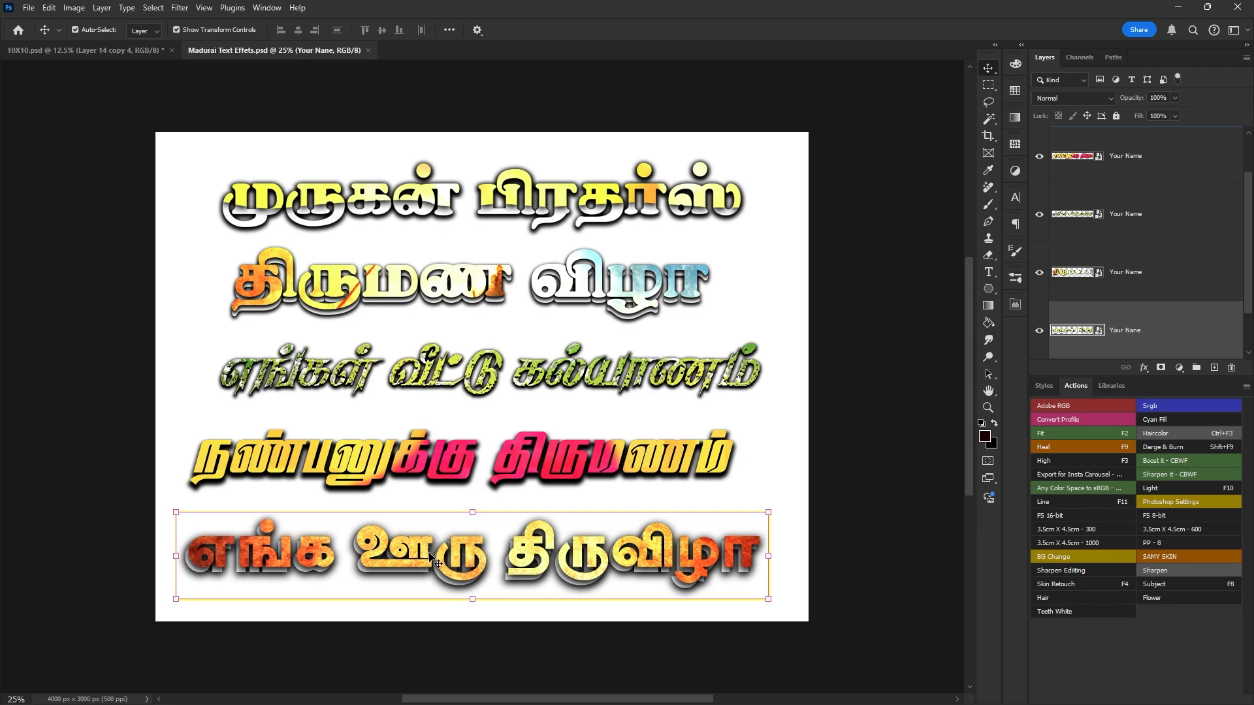
pyautogui.moveTo(454, 552); pyautogui.dragTo(118, 50)
pyautogui.moveTo(468, 452); pyautogui.dragTo(481, 515)
pyautogui.scroll(5, 494, 527)
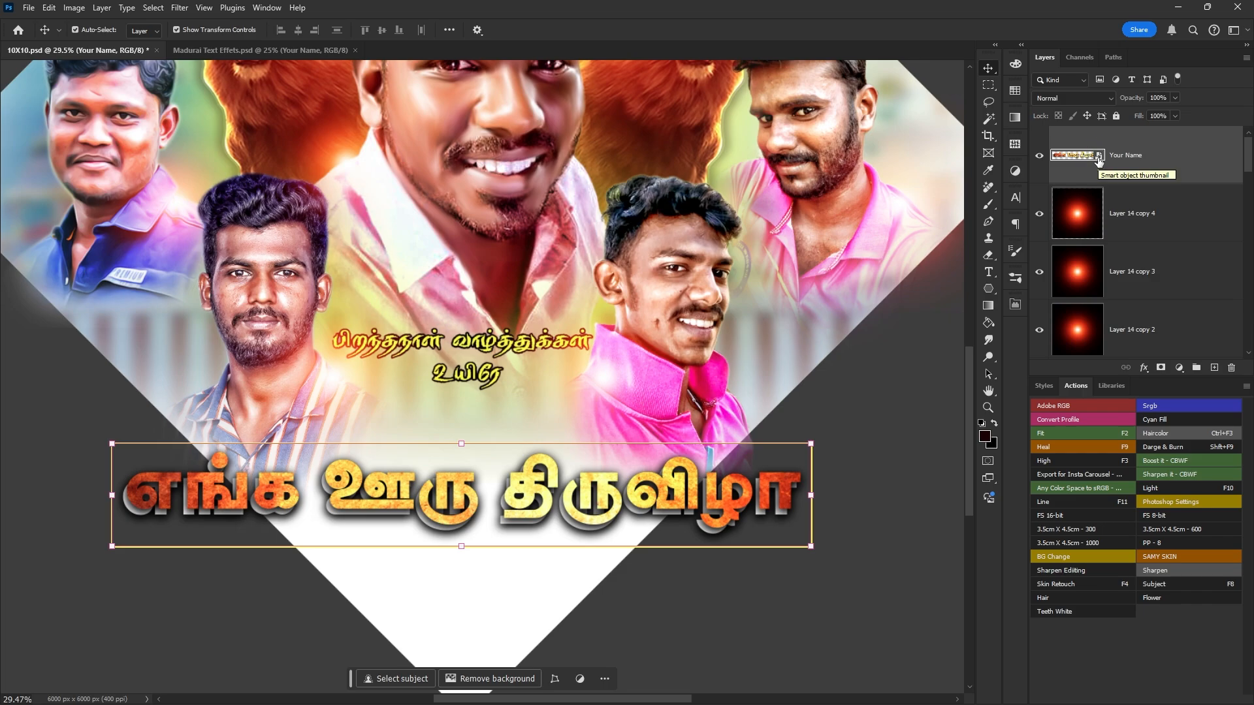
# Step: Open the copied effect's nested text smart object and replace its wording with அன்பு
pyautogui.doubleClick(1099, 160)
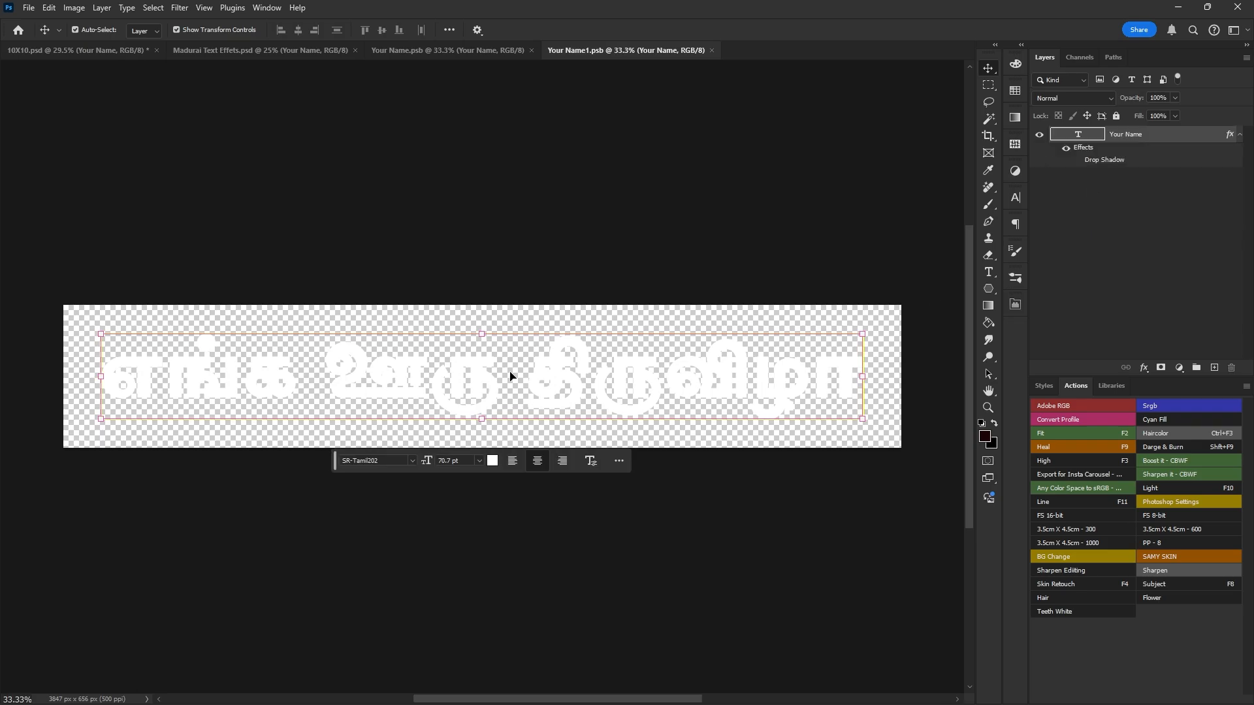
pyautogui.click(988, 271)
pyautogui.click(585, 405)
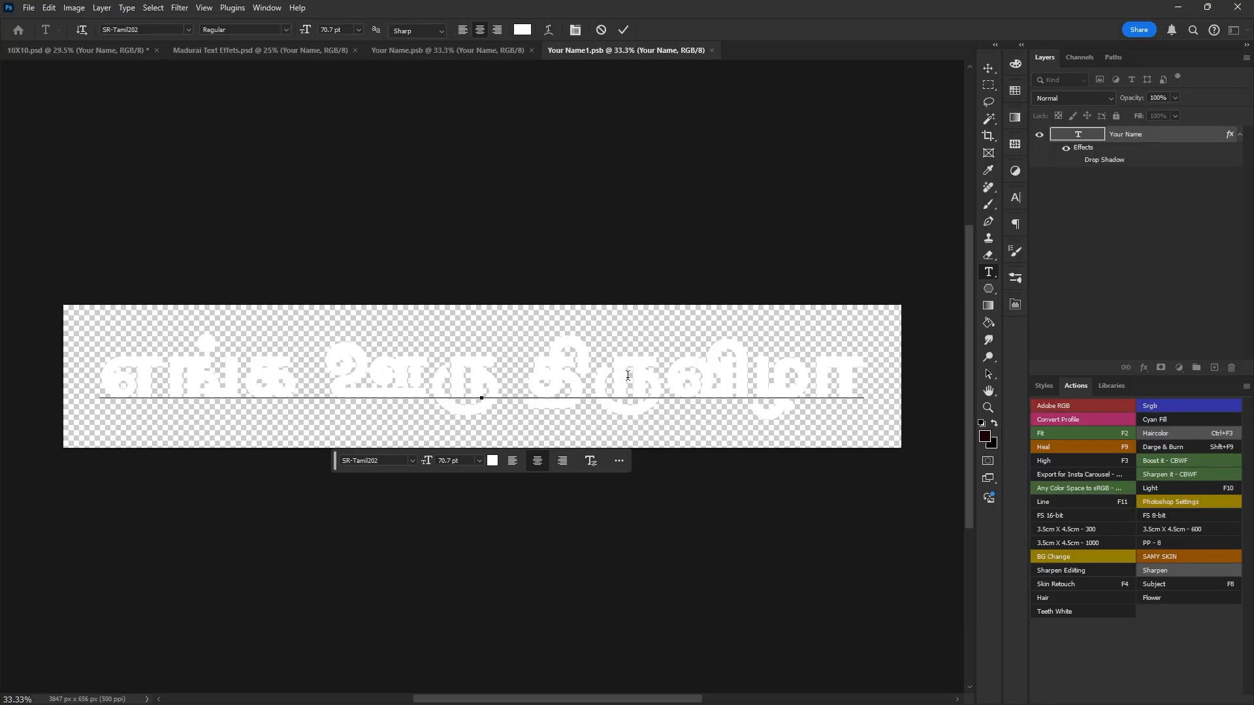
pyautogui.hotkey('ctrl', 'a')
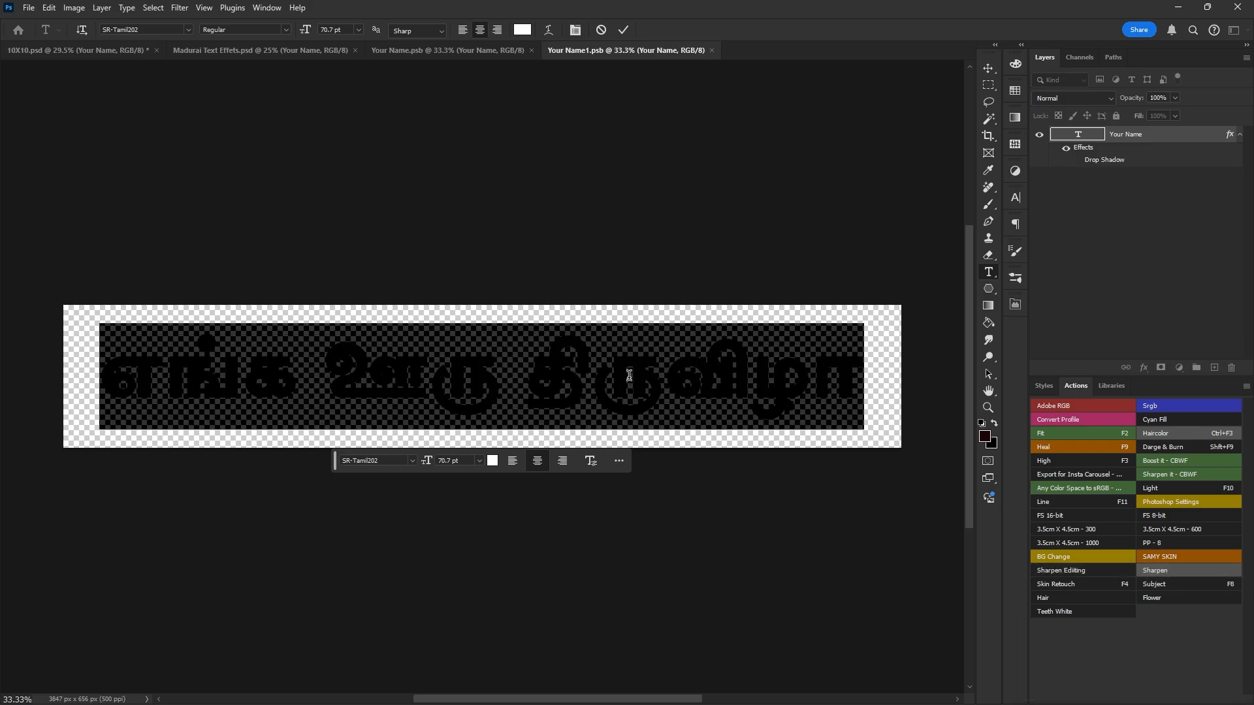
pyautogui.write('இணட')
pyautogui.press('BackSpace')
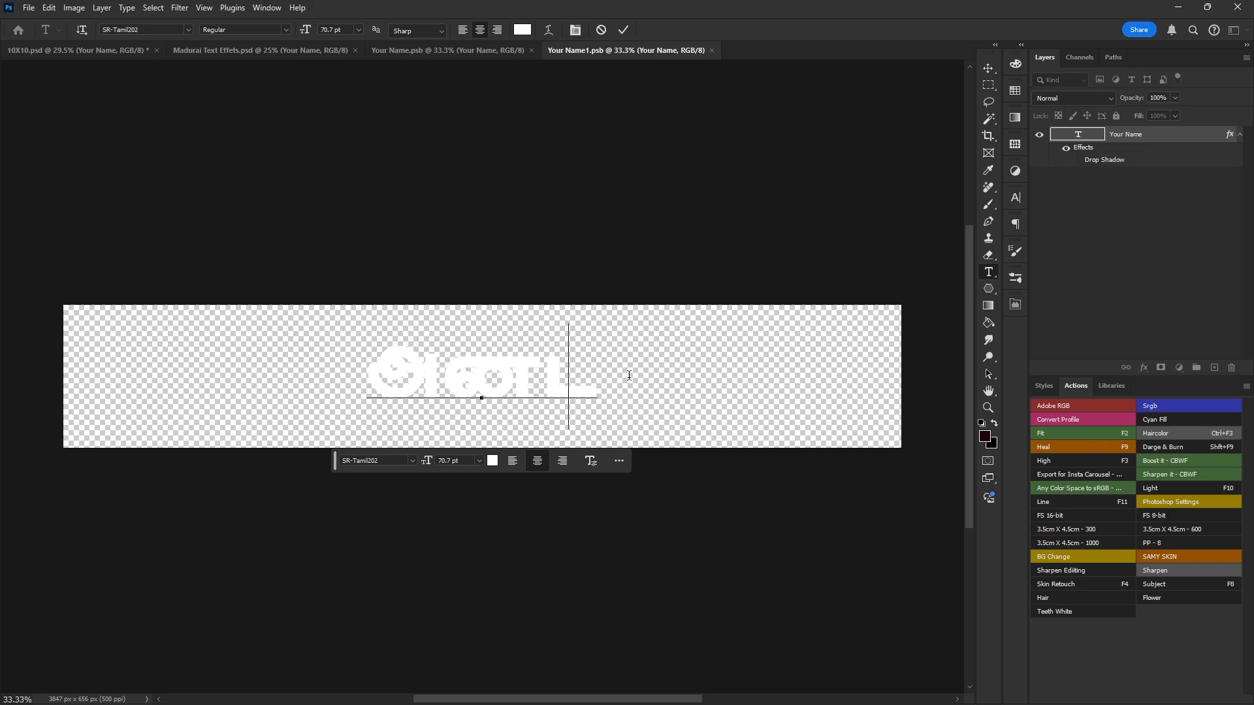
pyautogui.press('BackSpace')
pyautogui.write('ன்பு')
pyautogui.hotkey('ctrl', 'Return')
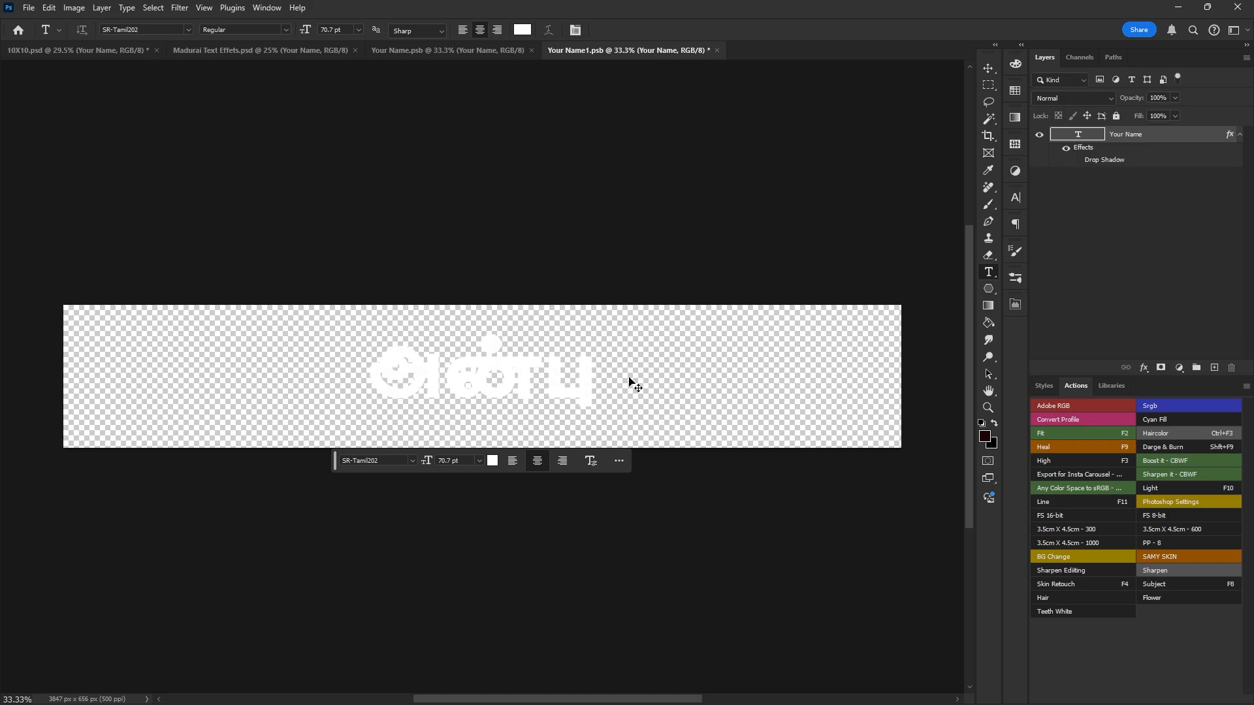
# Step: Center the அன்பு text horizontally on its canvas, save the nested smart object and close it
pyautogui.click(990, 70)
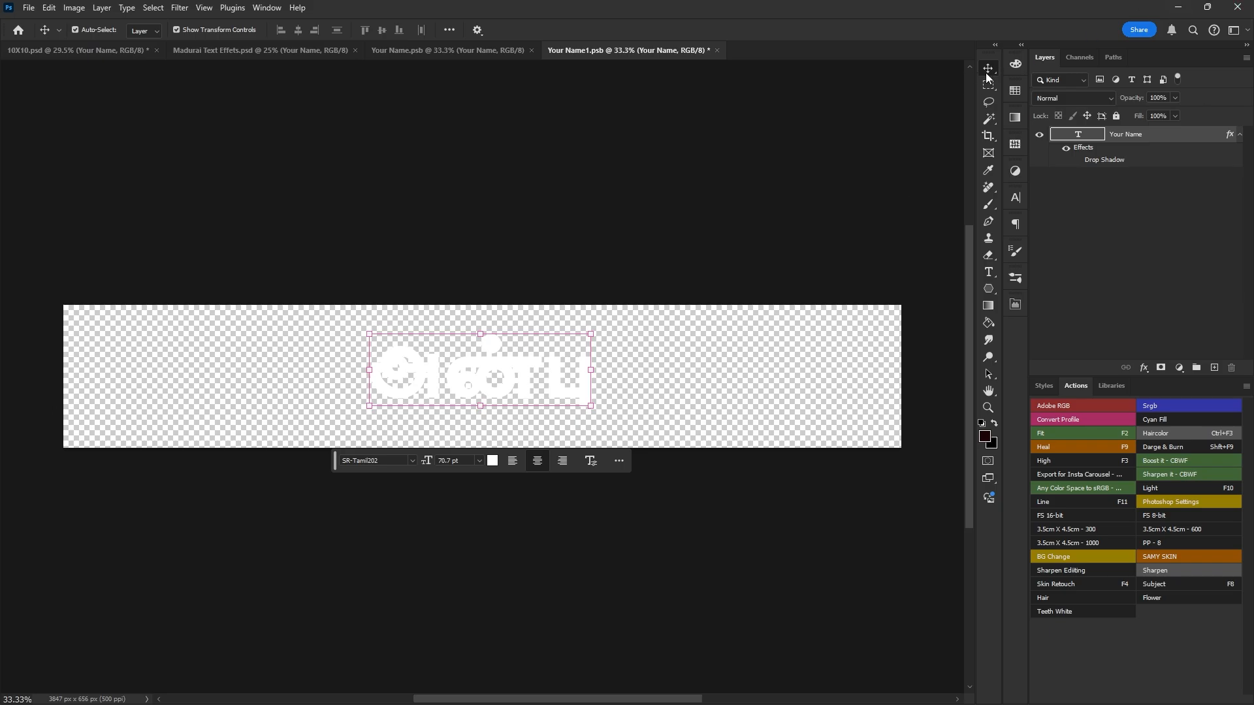
pyautogui.hotkey('ctrl', 'a')
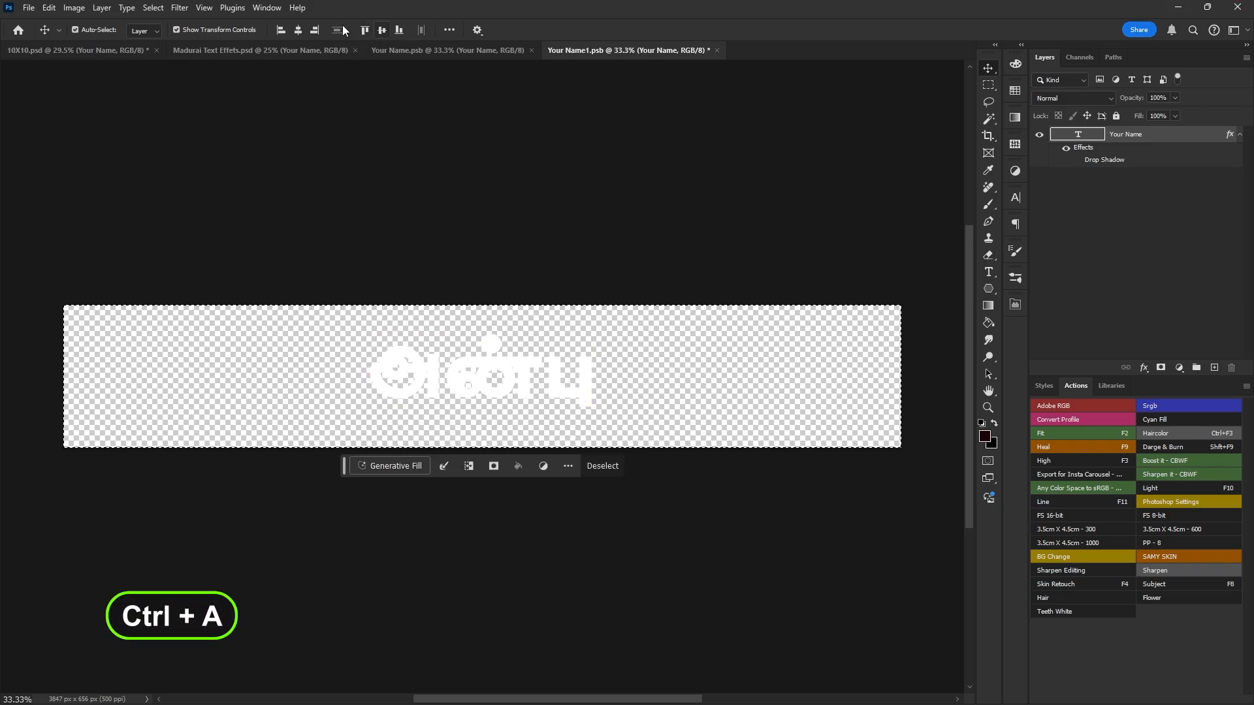
pyautogui.click(298, 31)
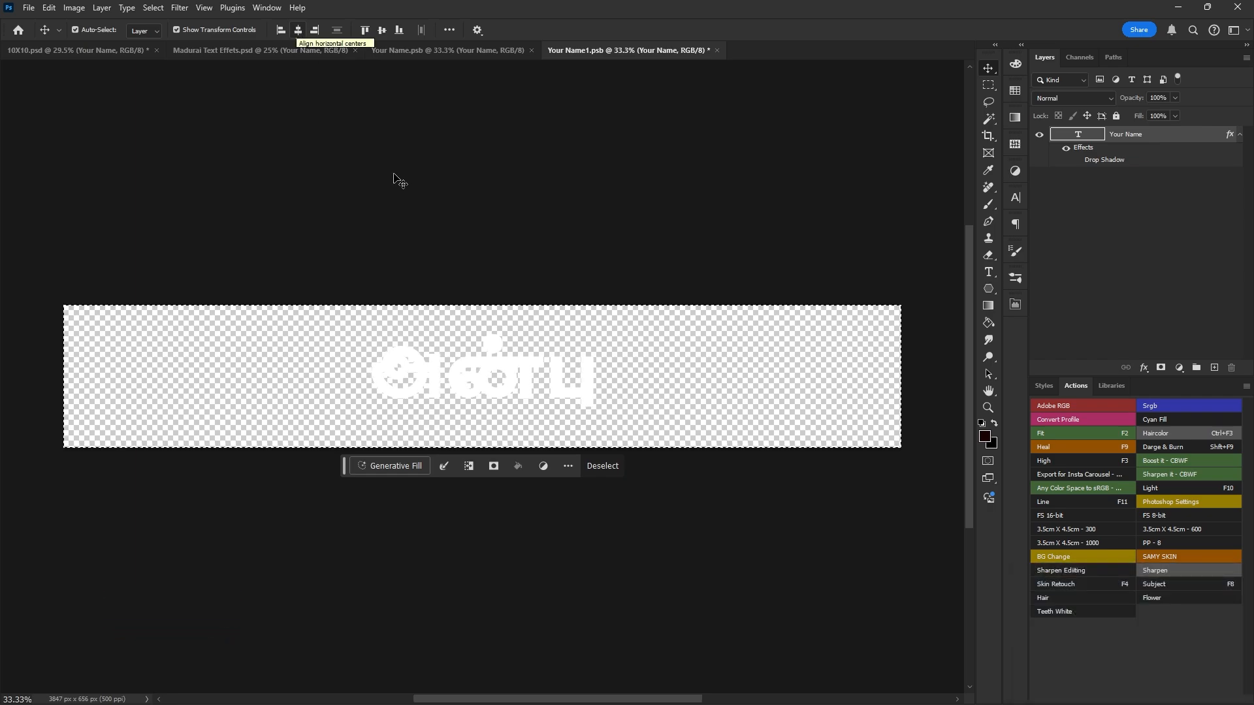
pyautogui.hotkey('ctrl', 's')
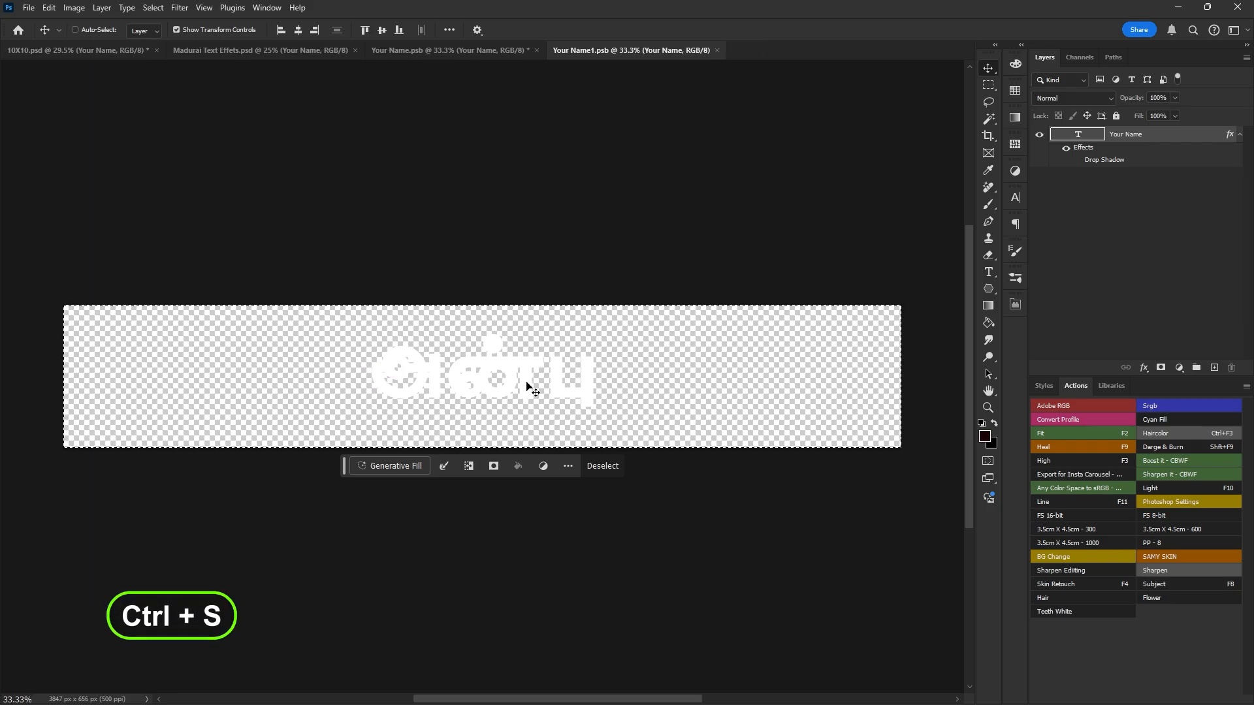
pyautogui.hotkey('ctrl', 'w')
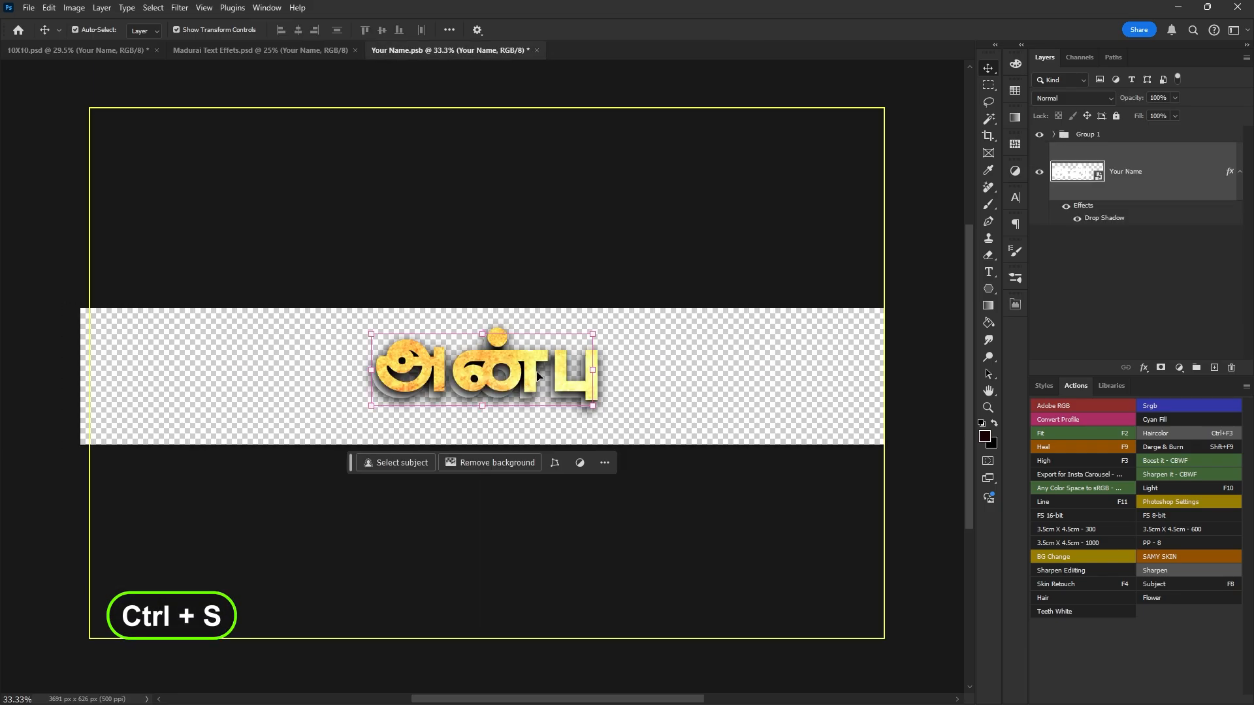
# Step: Scale the fiery Layer 1 texture inside Group 1 to about 34.61% so it fits around the அன்பு text
pyautogui.click(1073, 139)
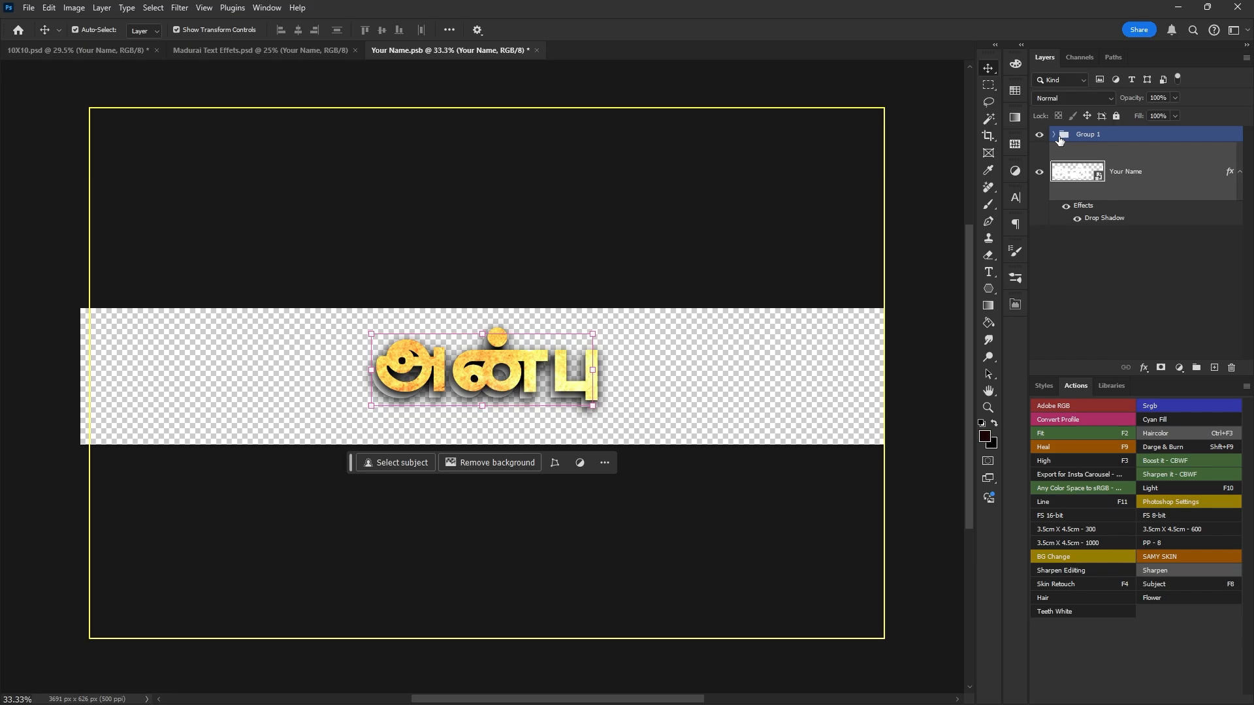
pyautogui.click(1054, 135)
pyautogui.click(1078, 160)
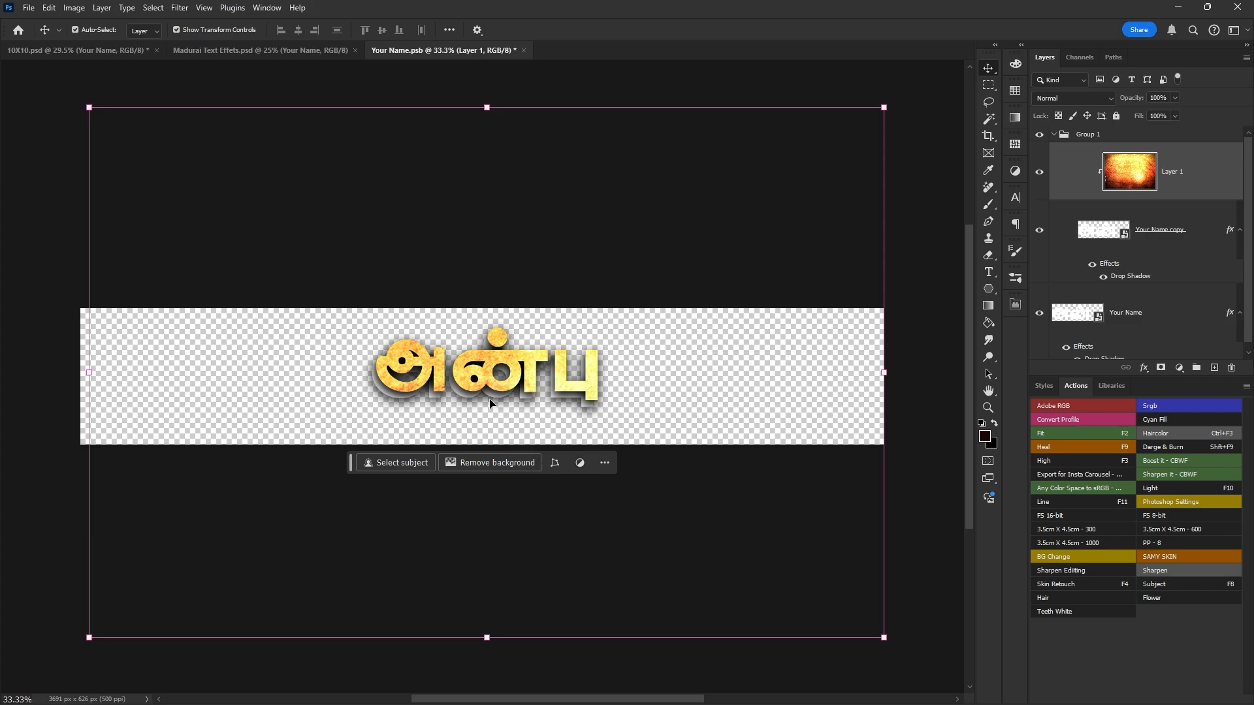
pyautogui.moveTo(884, 372); pyautogui.dragTo(624, 373)
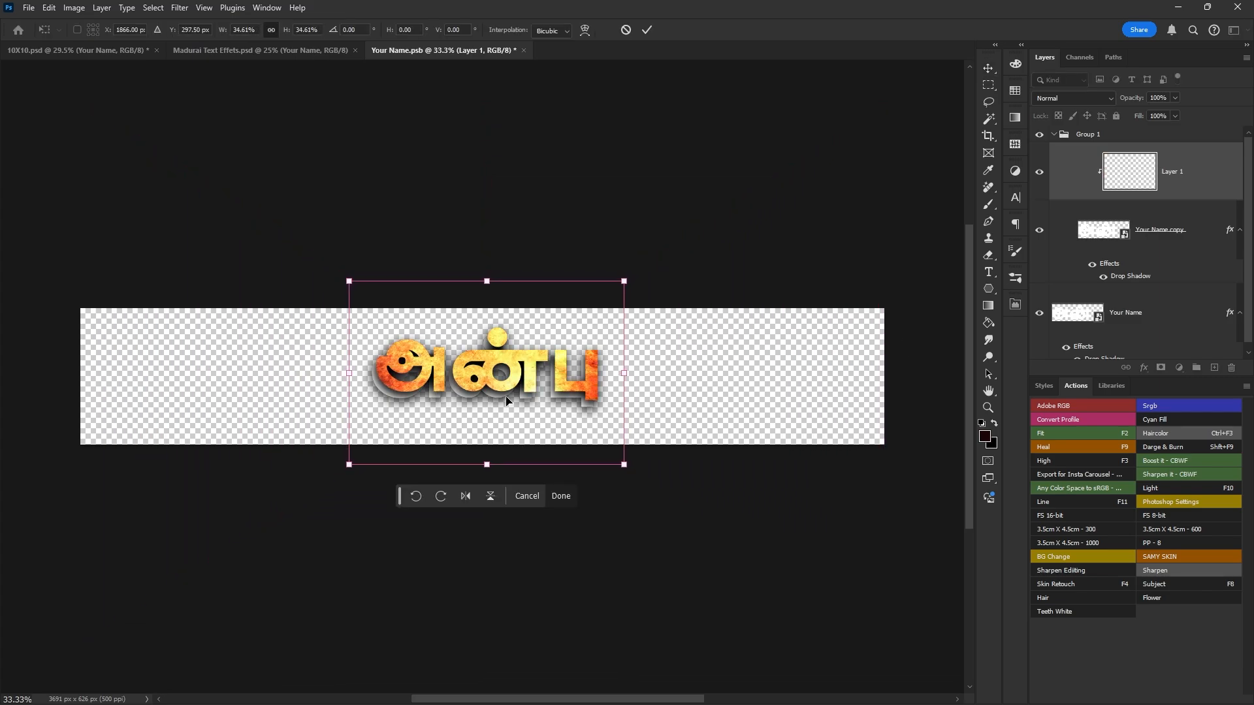
pyautogui.press('Return')
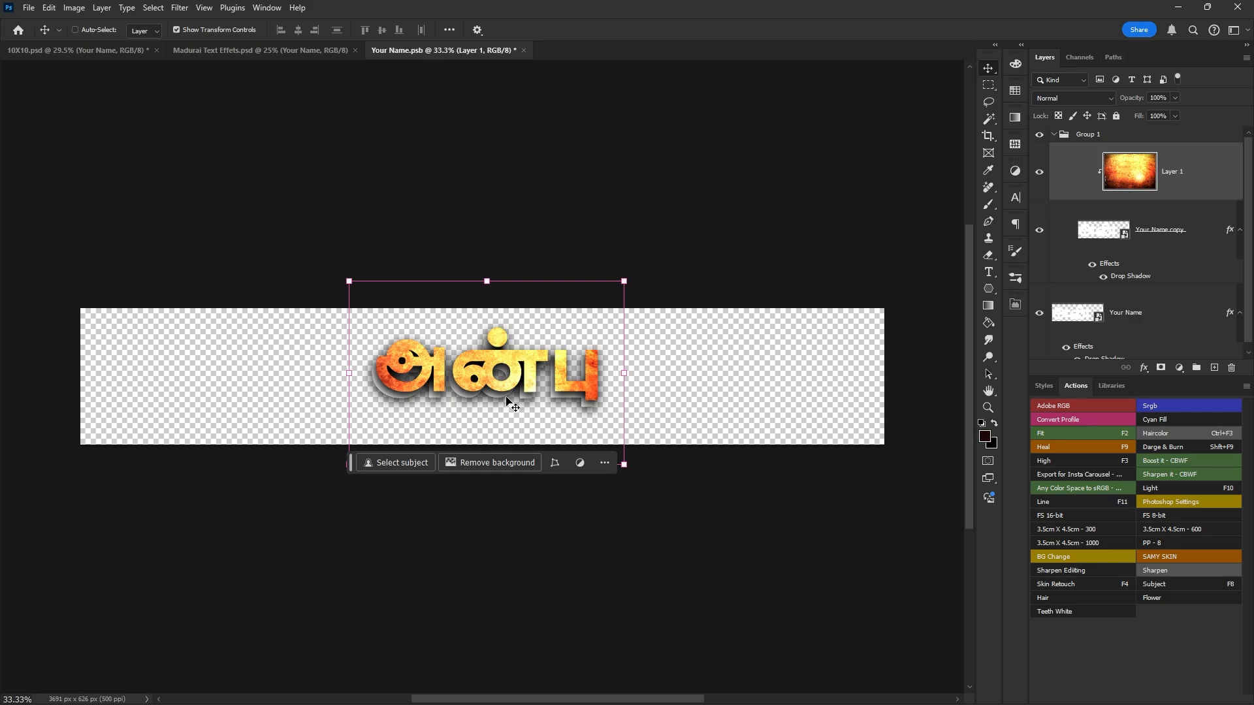
# Step: Save and close the text effect's smart object, and position அன்பு slightly higher beneath the birthday greeting in the poster
pyautogui.hotkey('ctrl', 's')
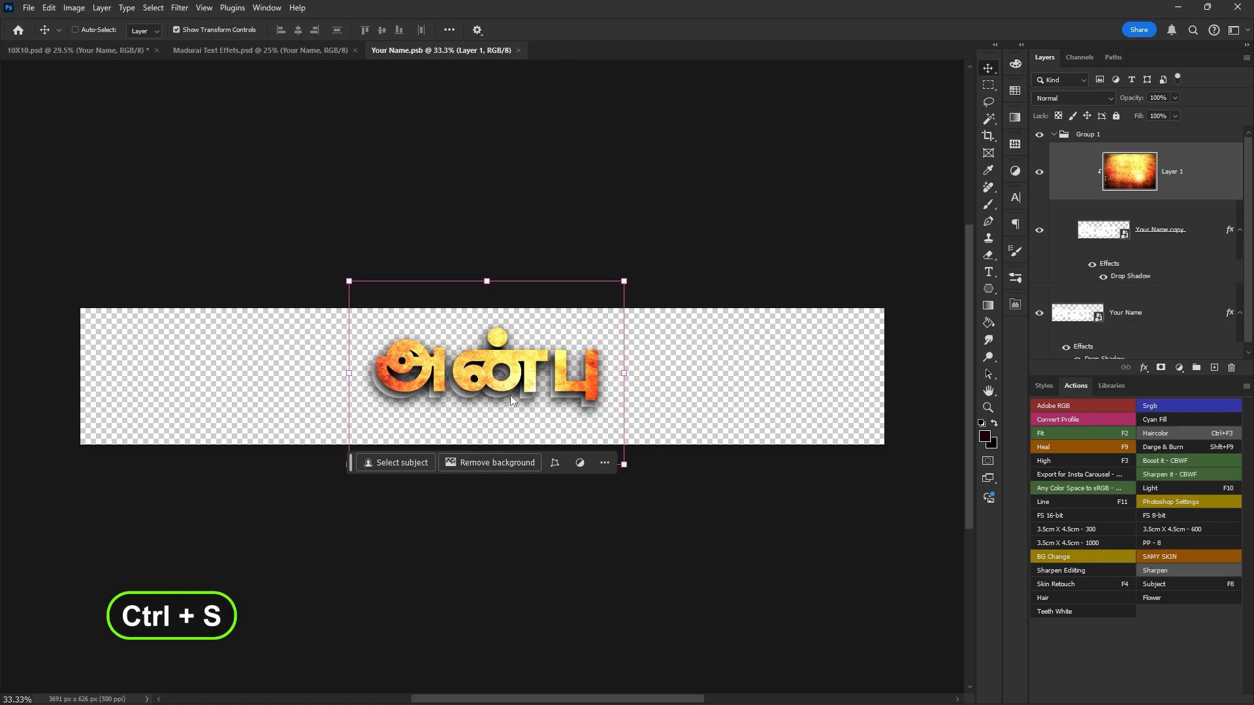
pyautogui.hotkey('ctrl', 'w')
pyautogui.moveTo(488, 497); pyautogui.dragTo(484, 475)
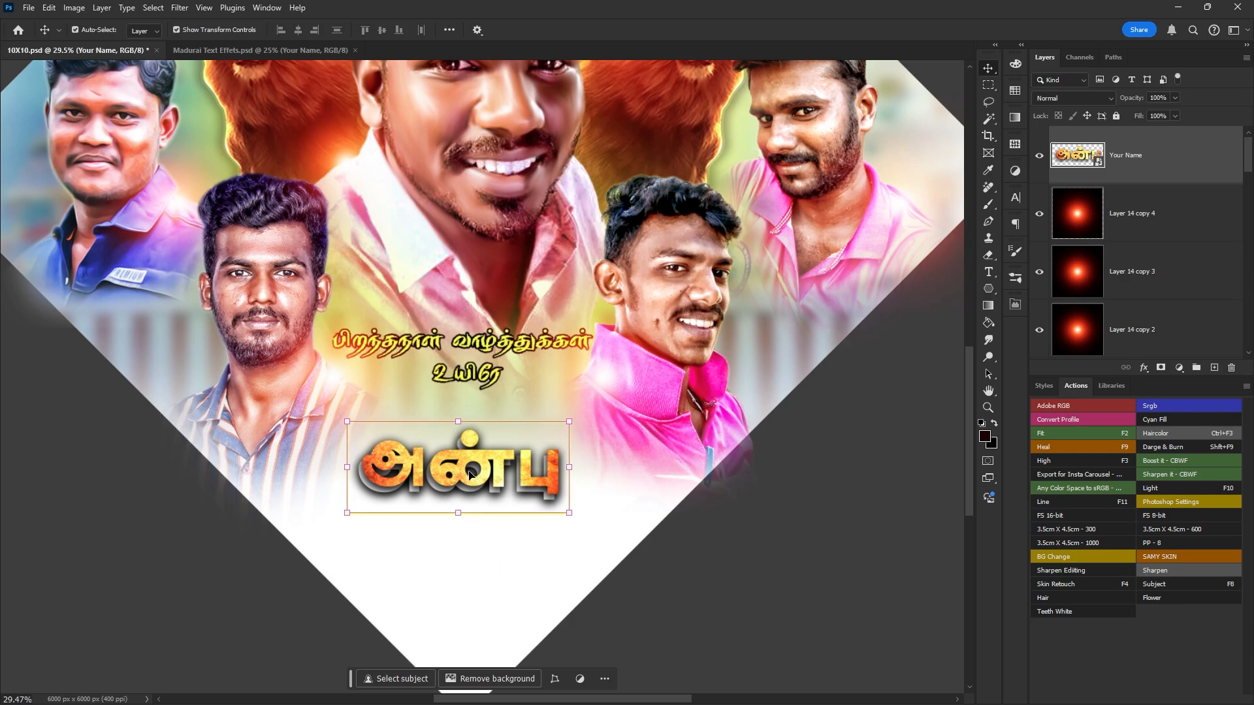
# Step: Duplicate the அன்பு text directly below the original and open the copy's nested text smart object
pyautogui.moveTo(464, 476); pyautogui.dragTo(459, 558)
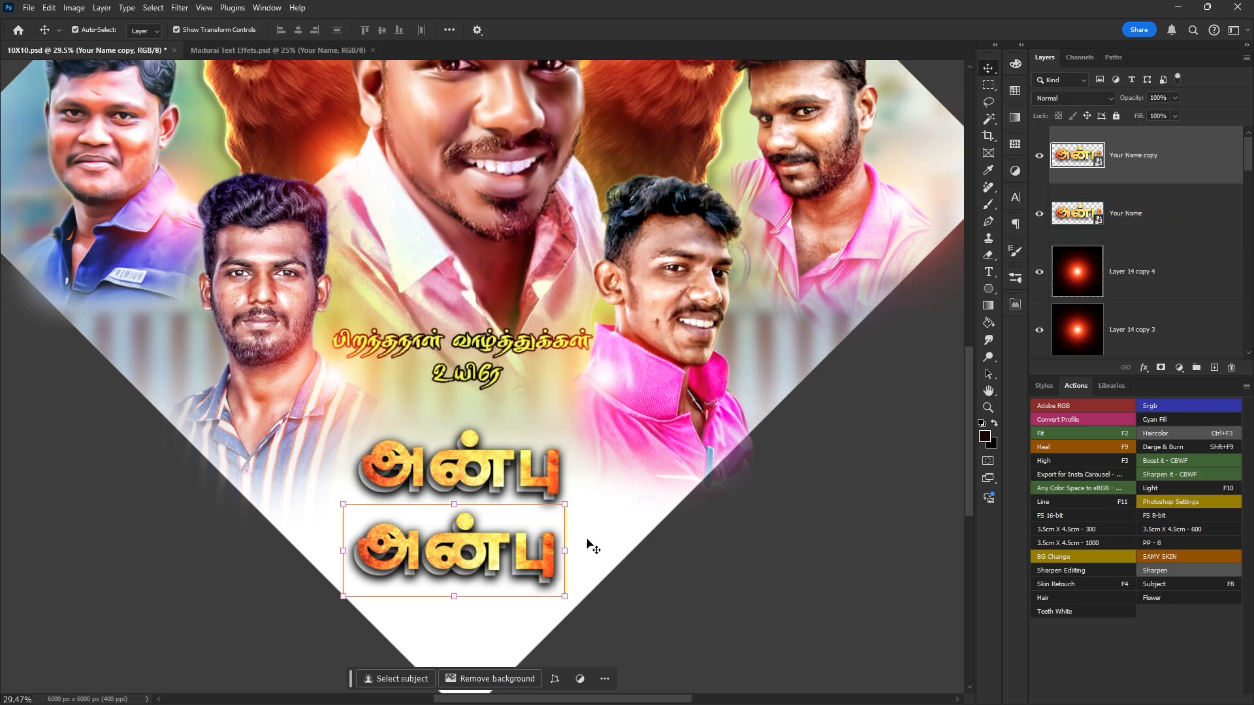
pyautogui.doubleClick(1098, 164)
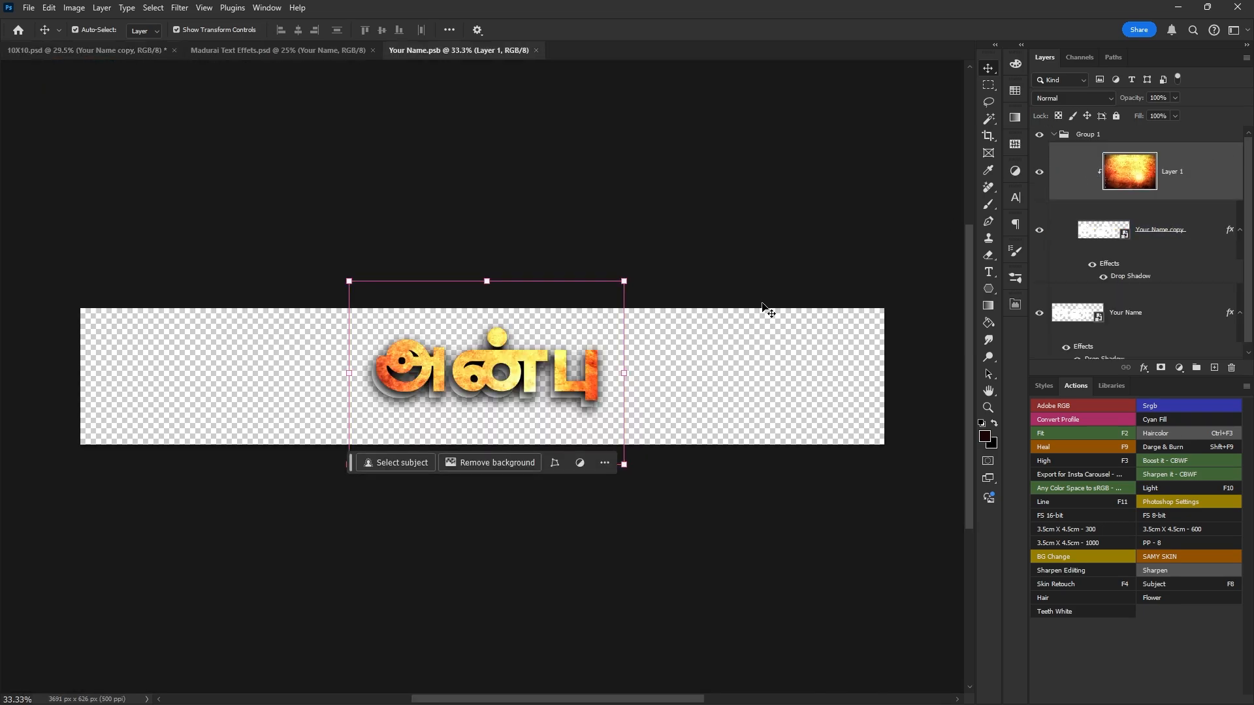
pyautogui.doubleClick(1097, 314)
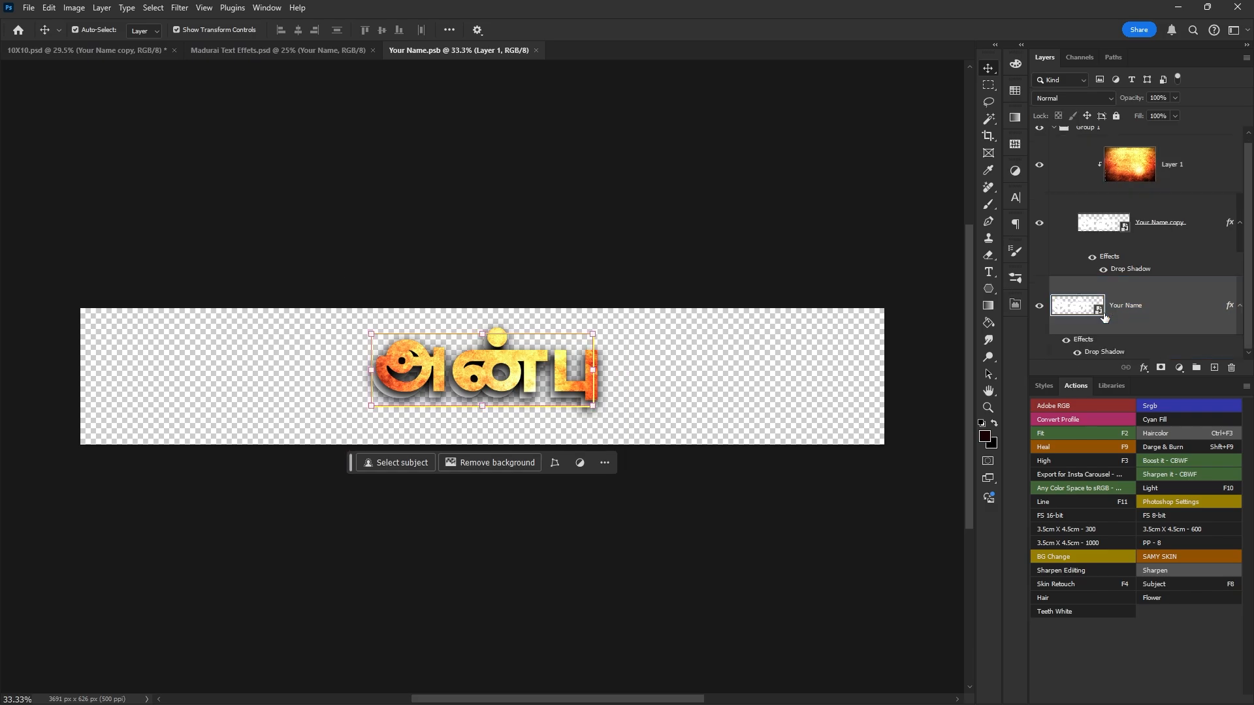
pyautogui.click(1041, 135)
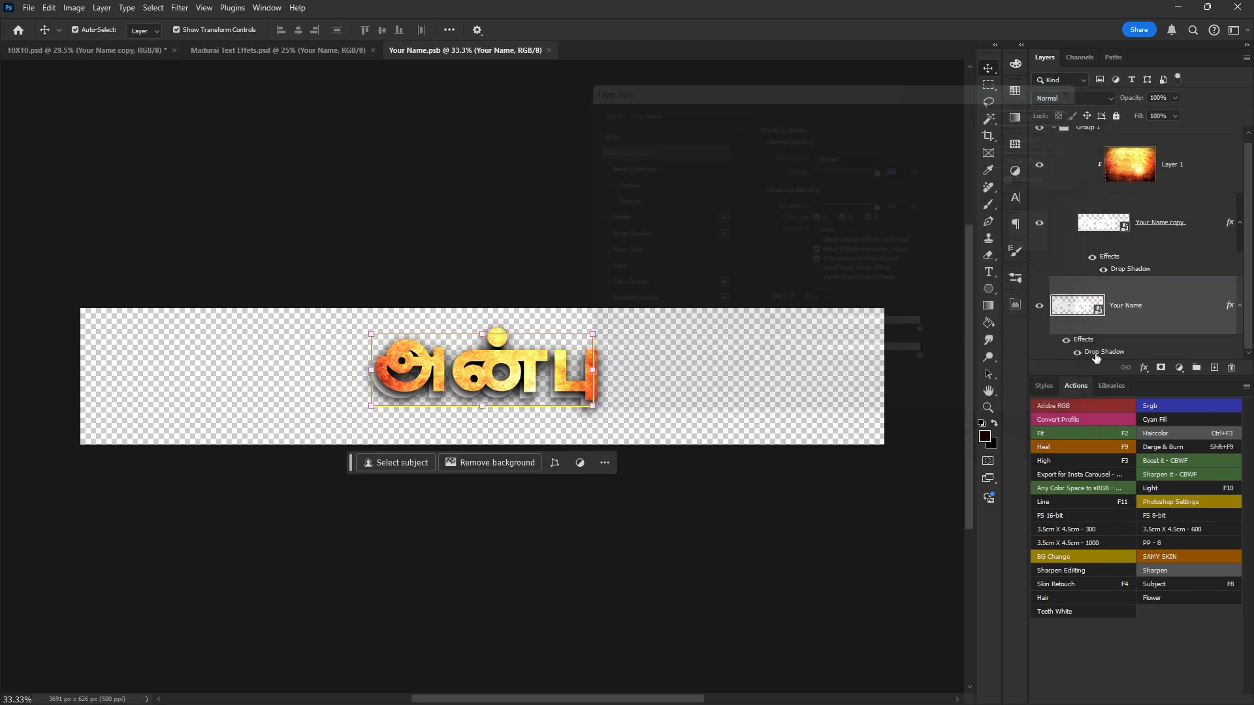
pyautogui.doubleClick(1095, 312)
# Step: Replace the wording in the nested smart object with நீம்ம்நீம்நீம், then save and close both smart objects
pyautogui.doubleClick(508, 365)
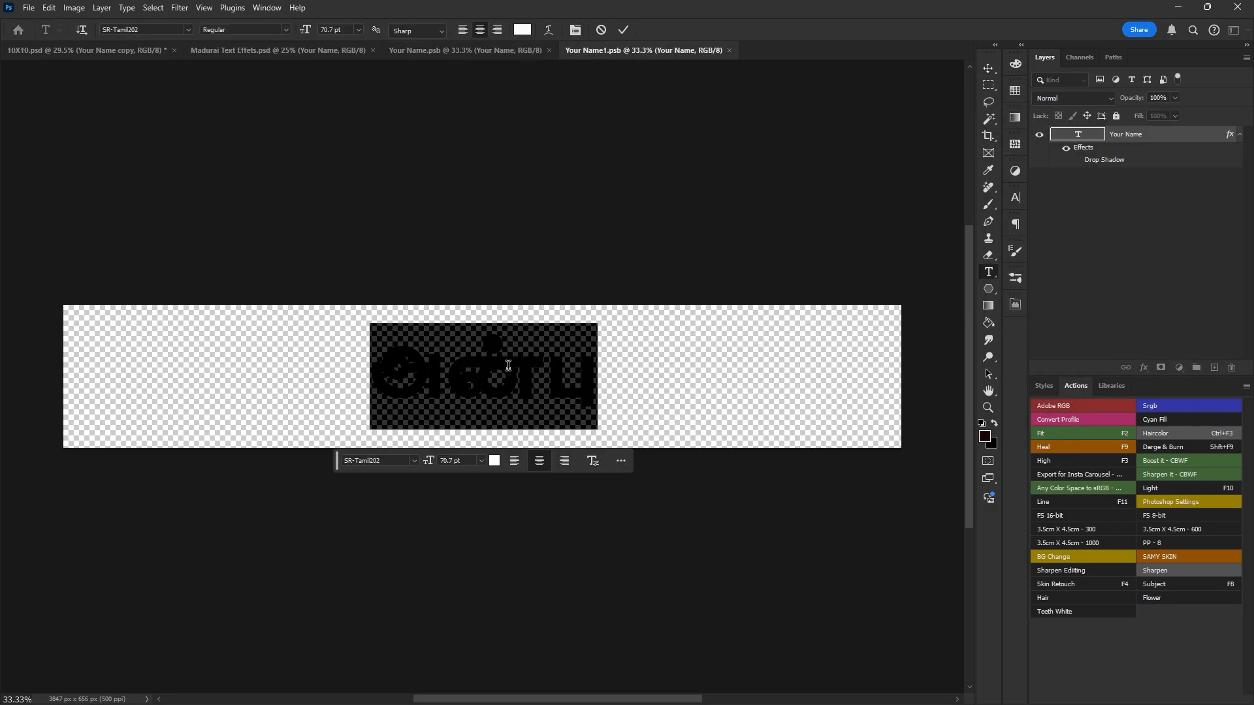
pyautogui.write('நீம்ம்நீம்நீம்')
pyautogui.hotkey('ctrl', 'Return')
pyautogui.hotkey('ctrl', 's')
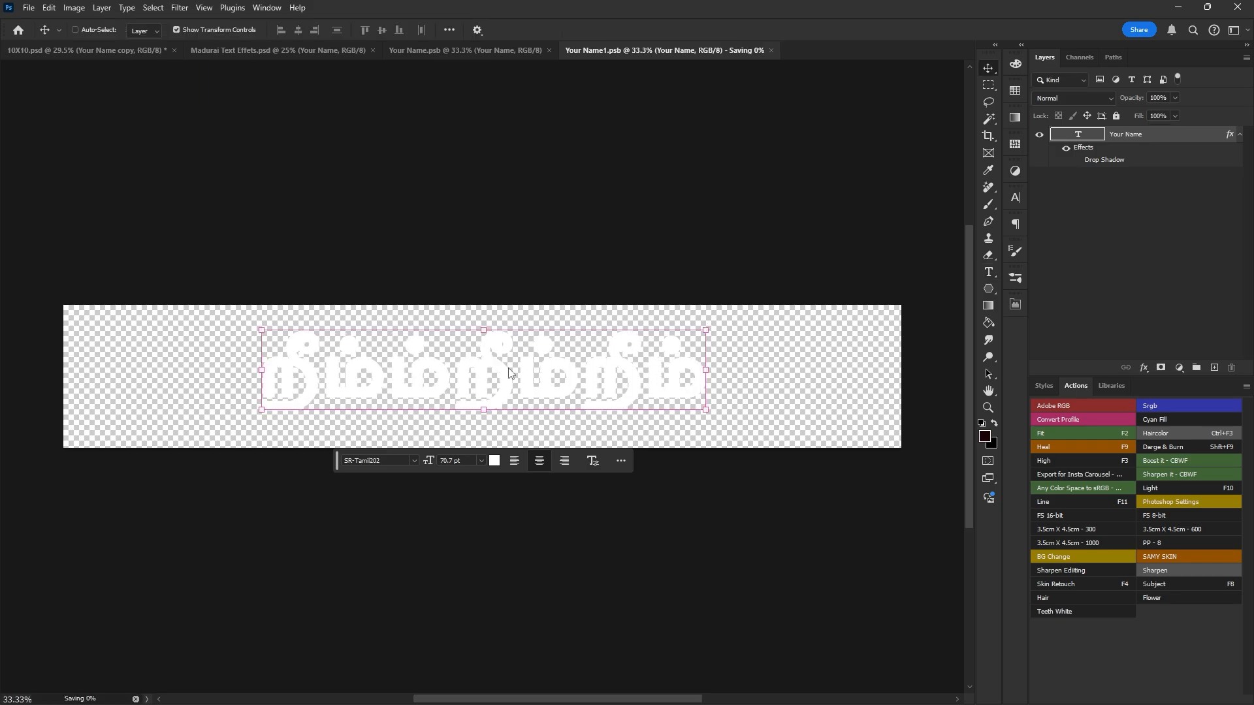
pyautogui.hotkey('ctrl', 'w')
pyautogui.hotkey('ctrl', 's')
pyautogui.hotkey('ctrl', 'w')
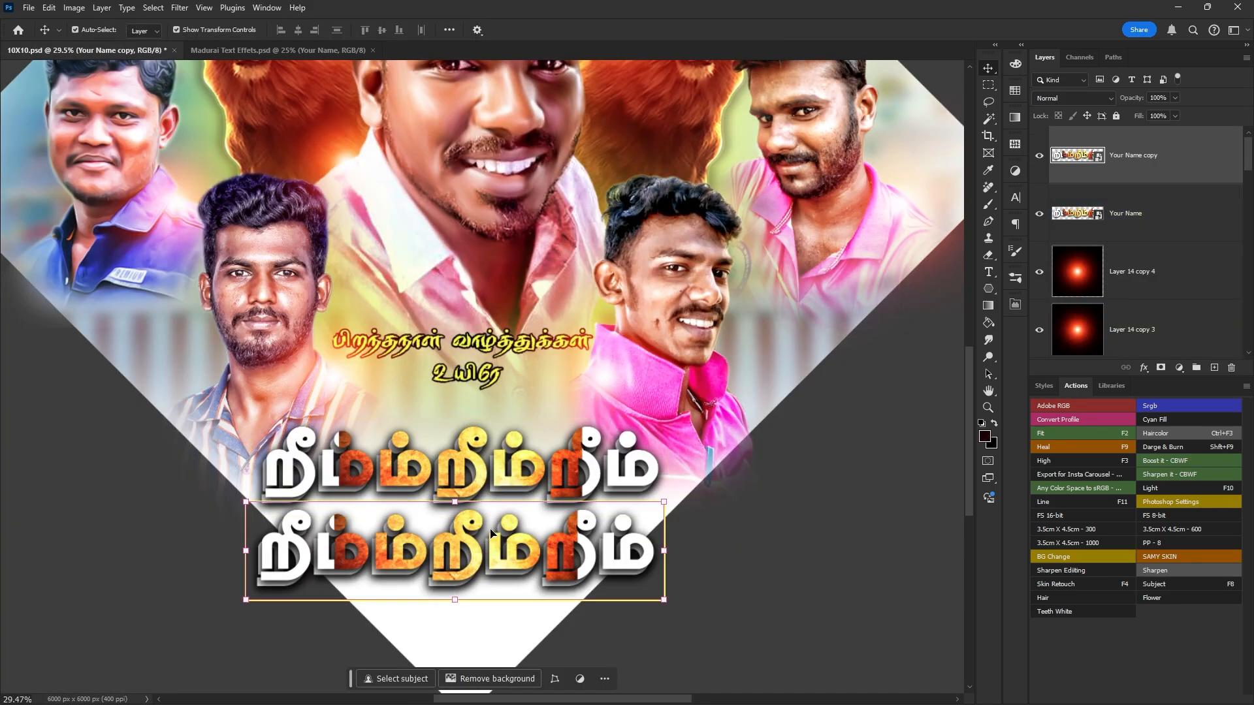
# Step: Undo the trial wording change and delete the duplicated text layer from the poster
pyautogui.hotkey('ctrl', 'z')
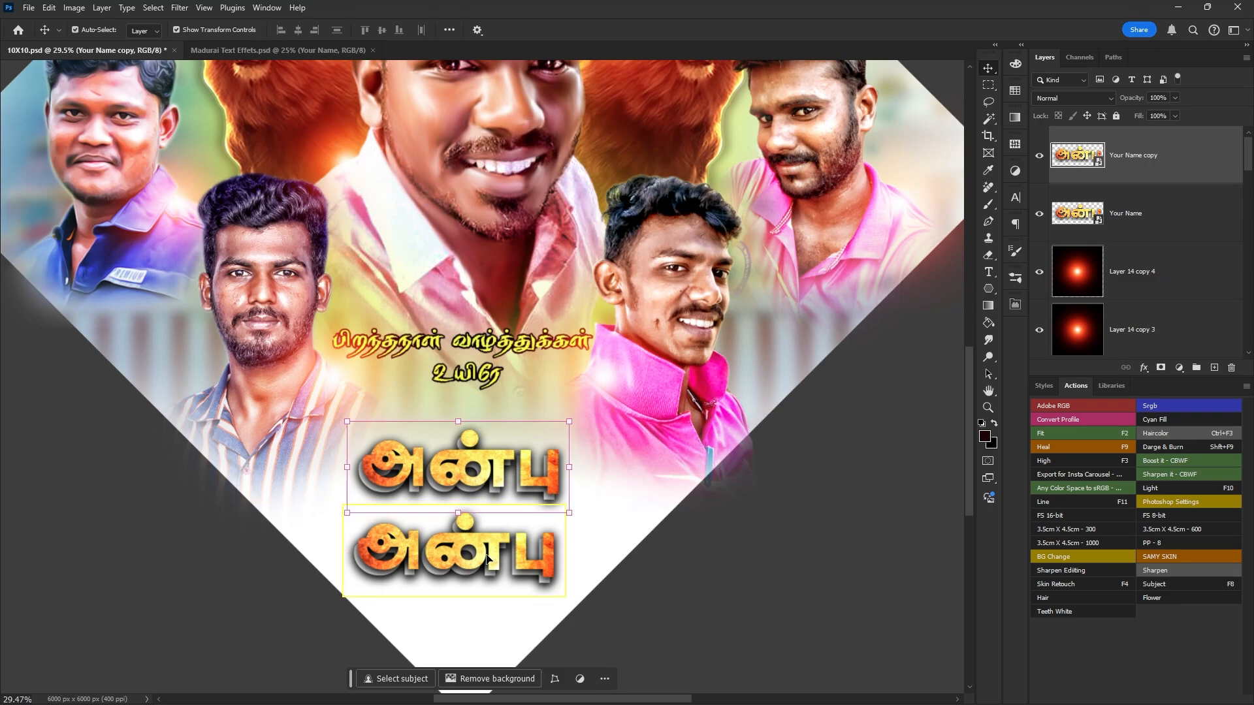
pyautogui.press('Delete')
# Step: Copy the lowest orange text effect from Madurai Text Effets.psd into 10X10.psd again, placing it below அன்பு
pyautogui.hotkey('ctrl', 'Tab')
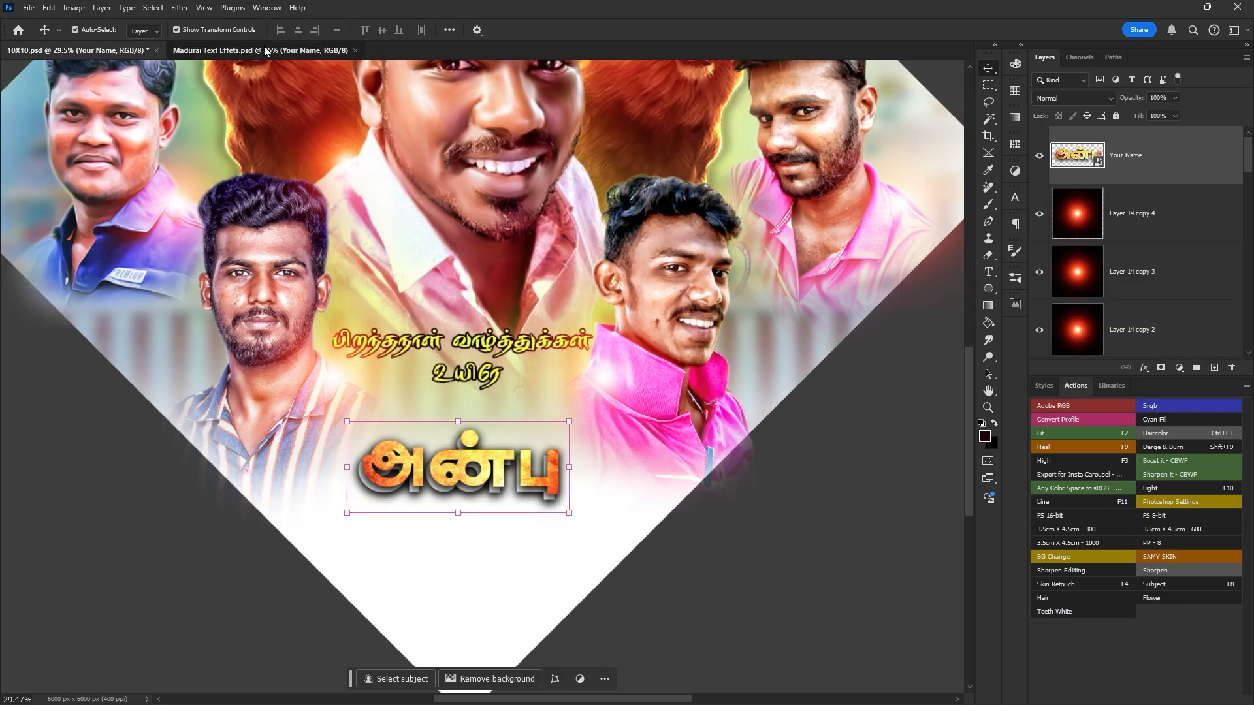
pyautogui.moveTo(449, 556); pyautogui.dragTo(297, 185)
pyautogui.moveTo(493, 578); pyautogui.dragTo(481, 572)
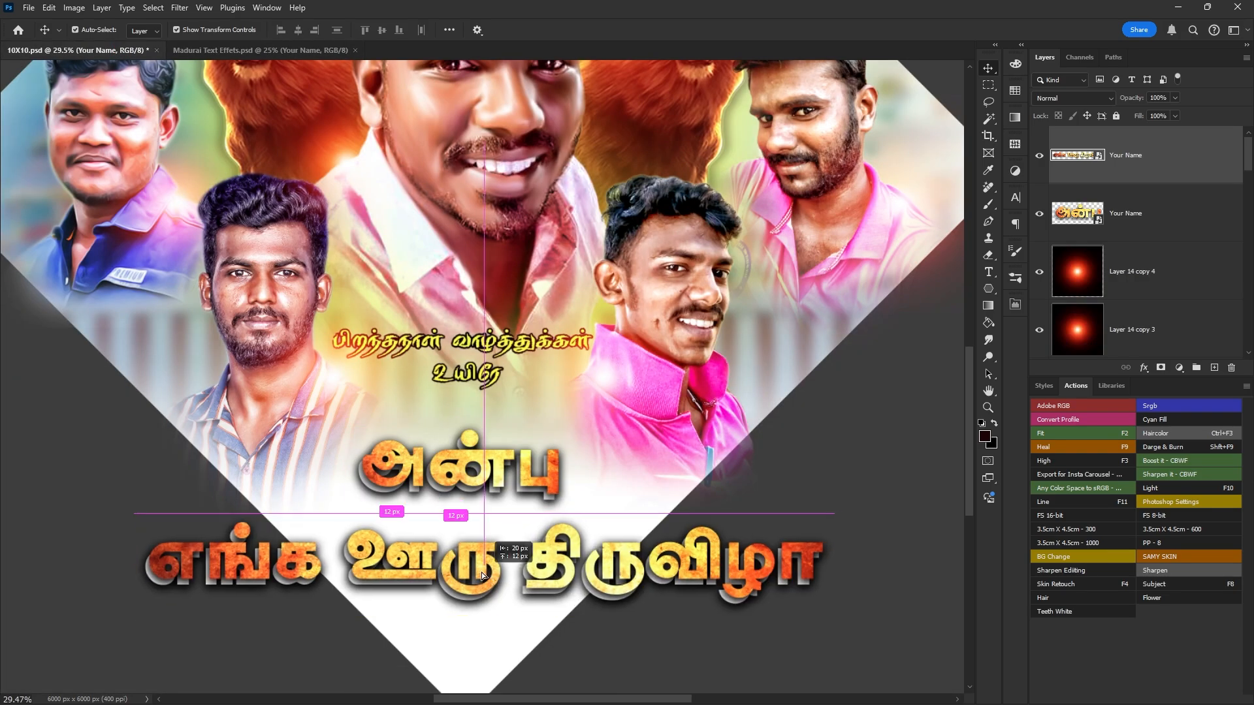
# Step: Open the lower text effect's nested text smart object and replace its wording with நண்பர்கள்
pyautogui.doubleClick(1098, 157)
pyautogui.click(1135, 188)
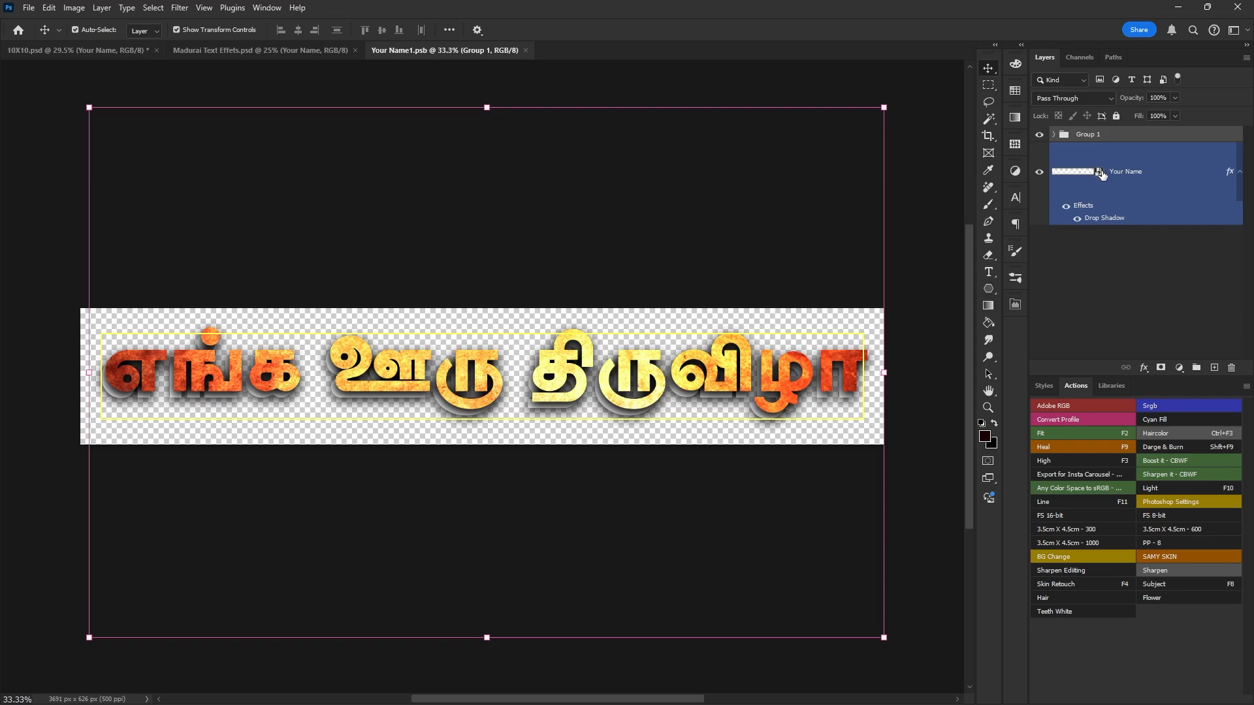
pyautogui.doubleClick(1102, 173)
pyautogui.click(721, 359)
pyautogui.doubleClick(714, 356)
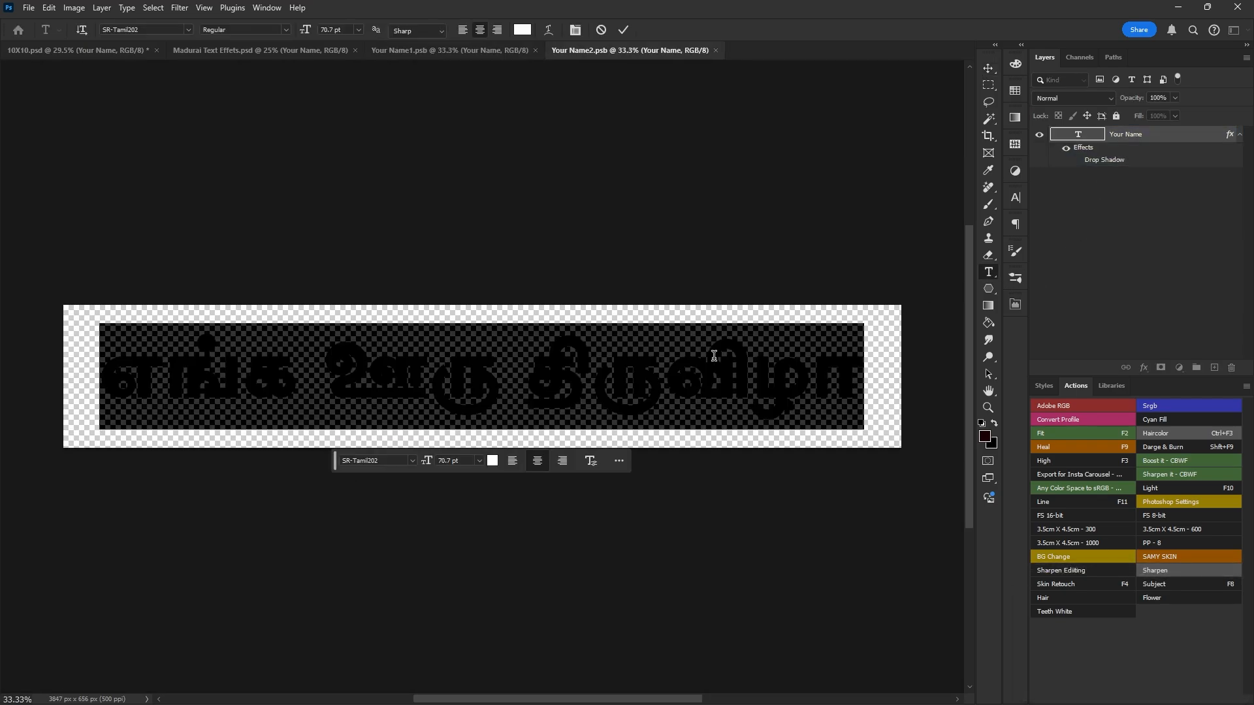
pyautogui.write('நண்பர்கள்')
pyautogui.hotkey('ctrl', 'Return')
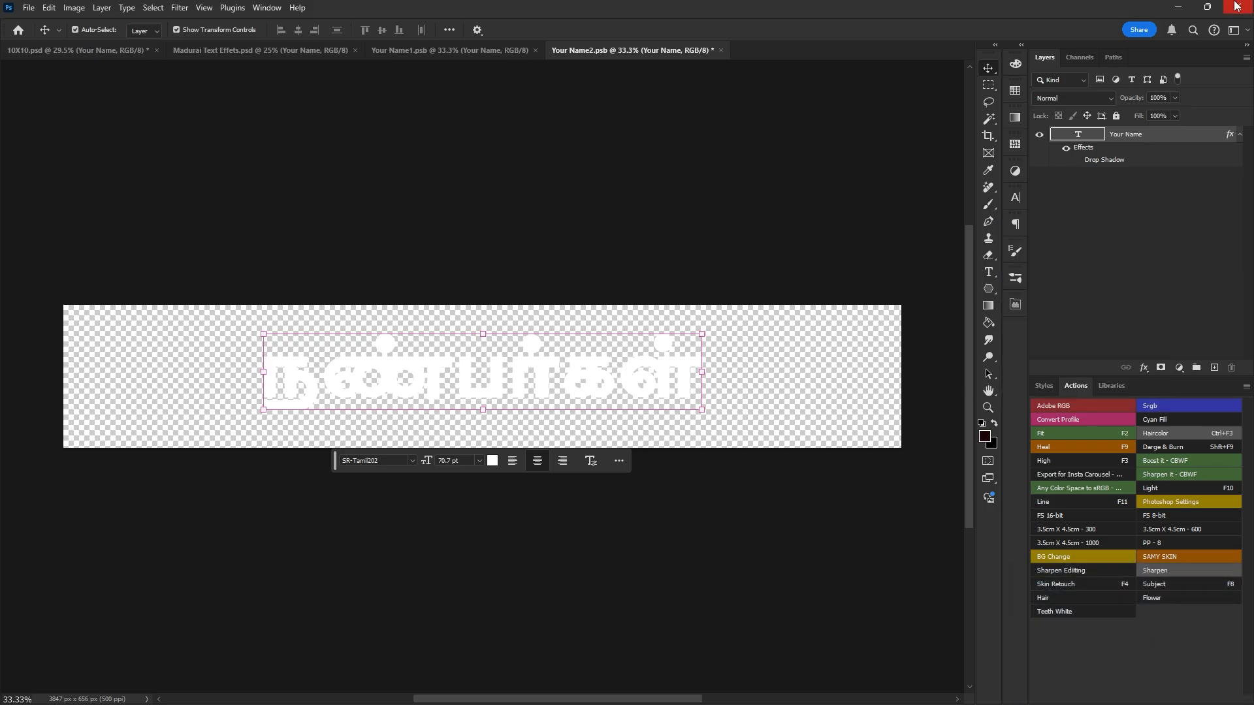
# Step: Centre the நண்பர்கள் text horizontally on its canvas, then save and close the nested smart object
pyautogui.hotkey('ctrl', 'a')
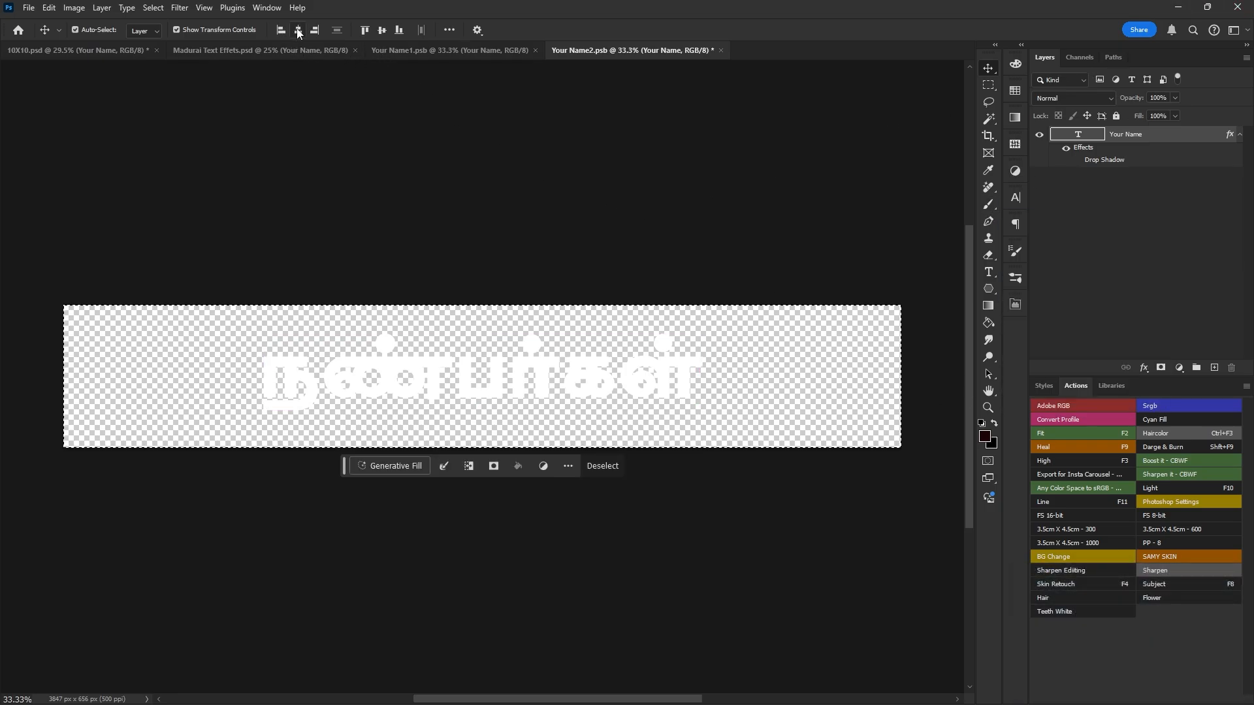
pyautogui.hotkey('ctrl', 'd')
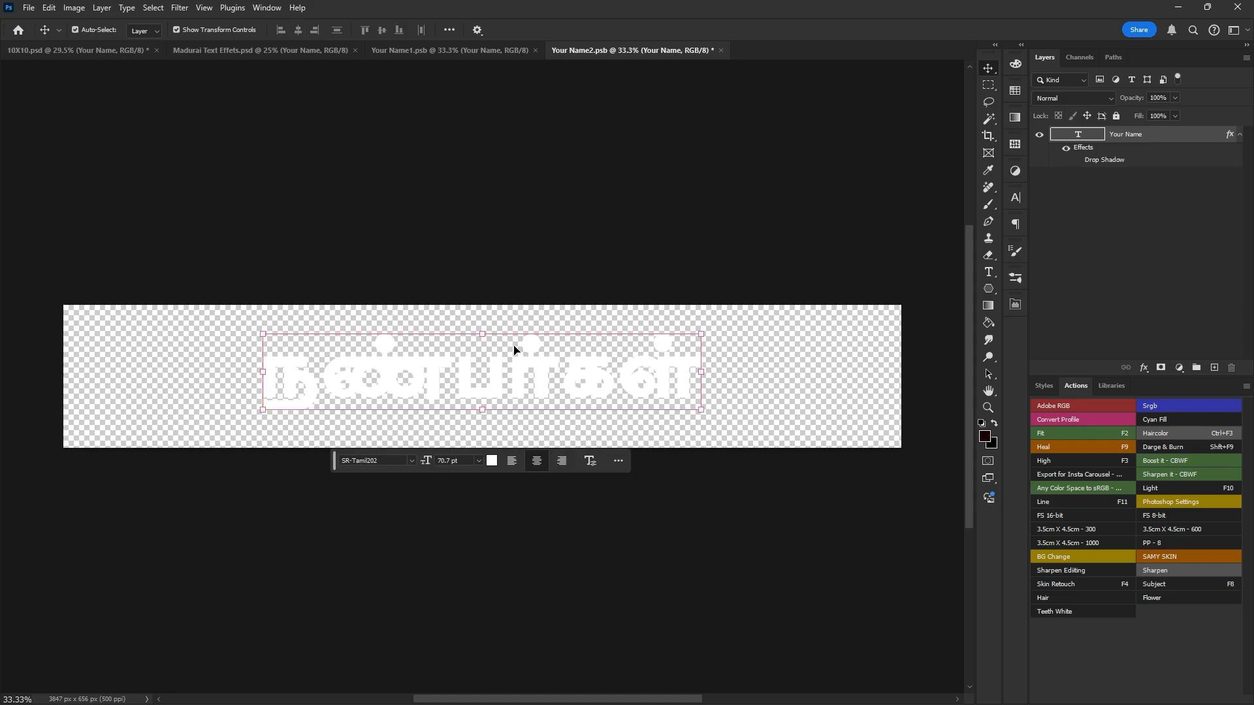
pyautogui.hotkey('ctrl', 's')
pyautogui.hotkey('ctrl', 'w')
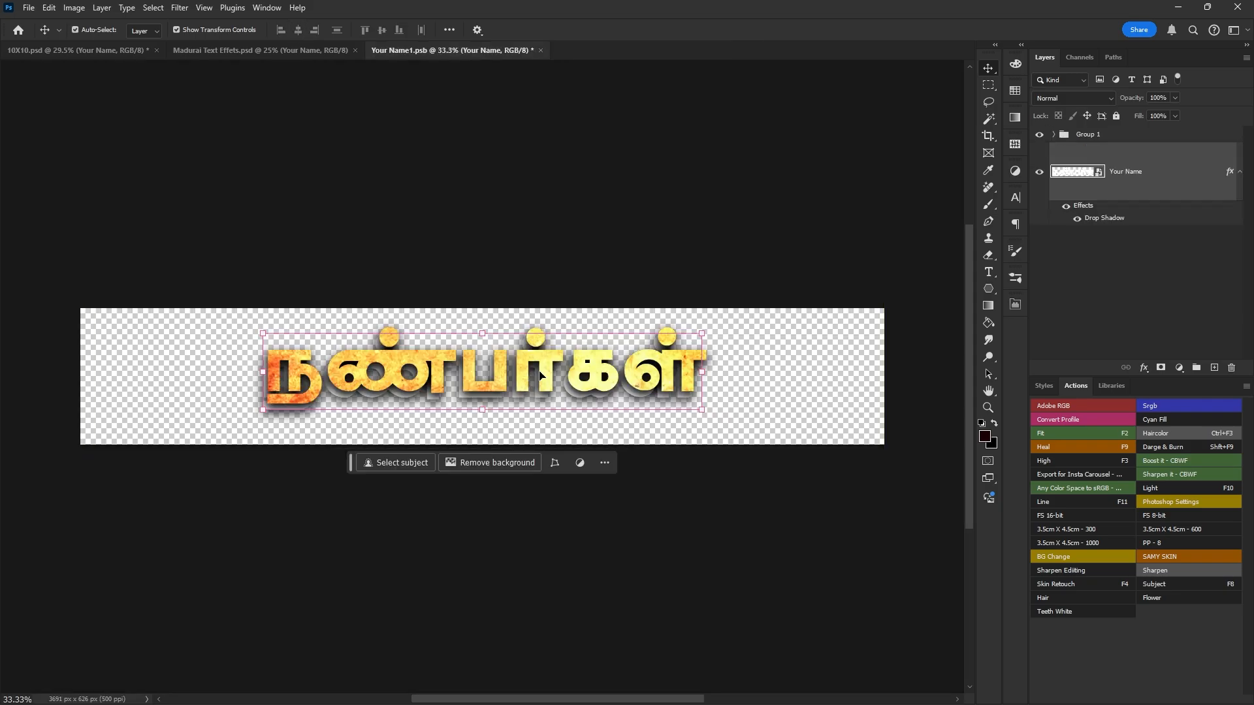
# Step: Scale down the orange texture Layer 1 in Group 1 to the width of நண்பர்கள், then save and close the smart object
pyautogui.click(1088, 137)
pyautogui.click(1054, 134)
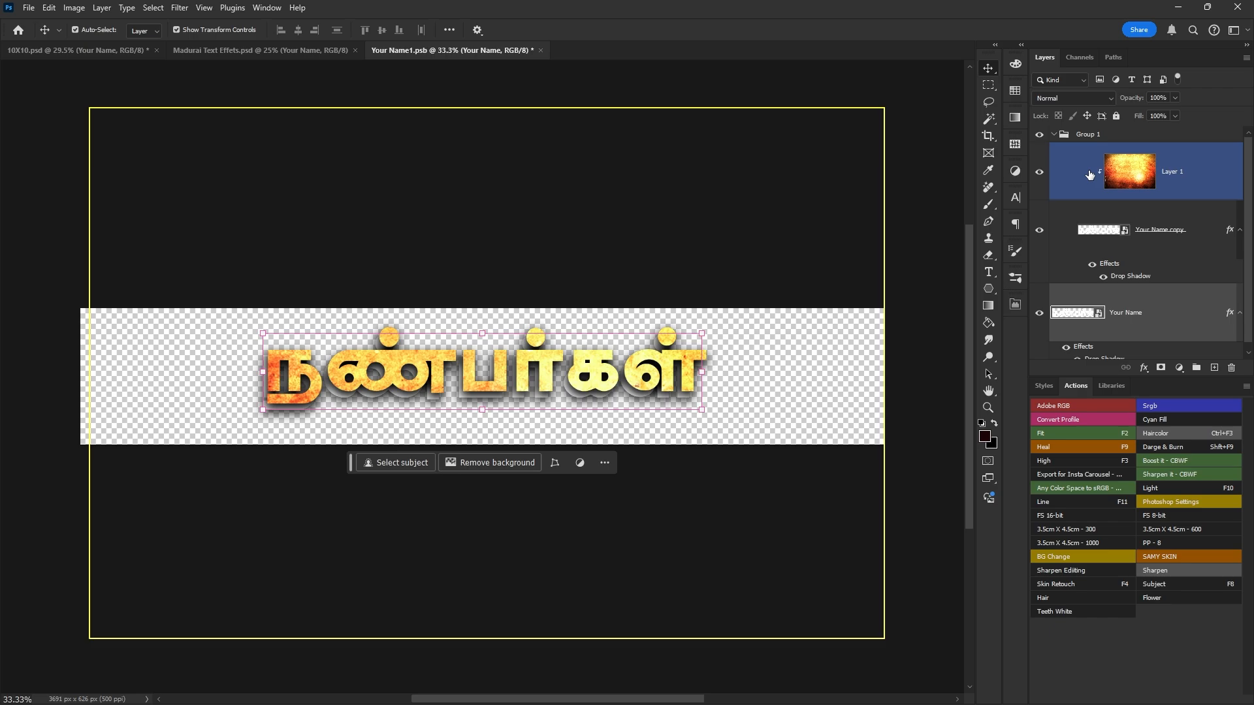
pyautogui.click(1091, 180)
pyautogui.moveTo(892, 365); pyautogui.dragTo(731, 367)
pyautogui.press('Return')
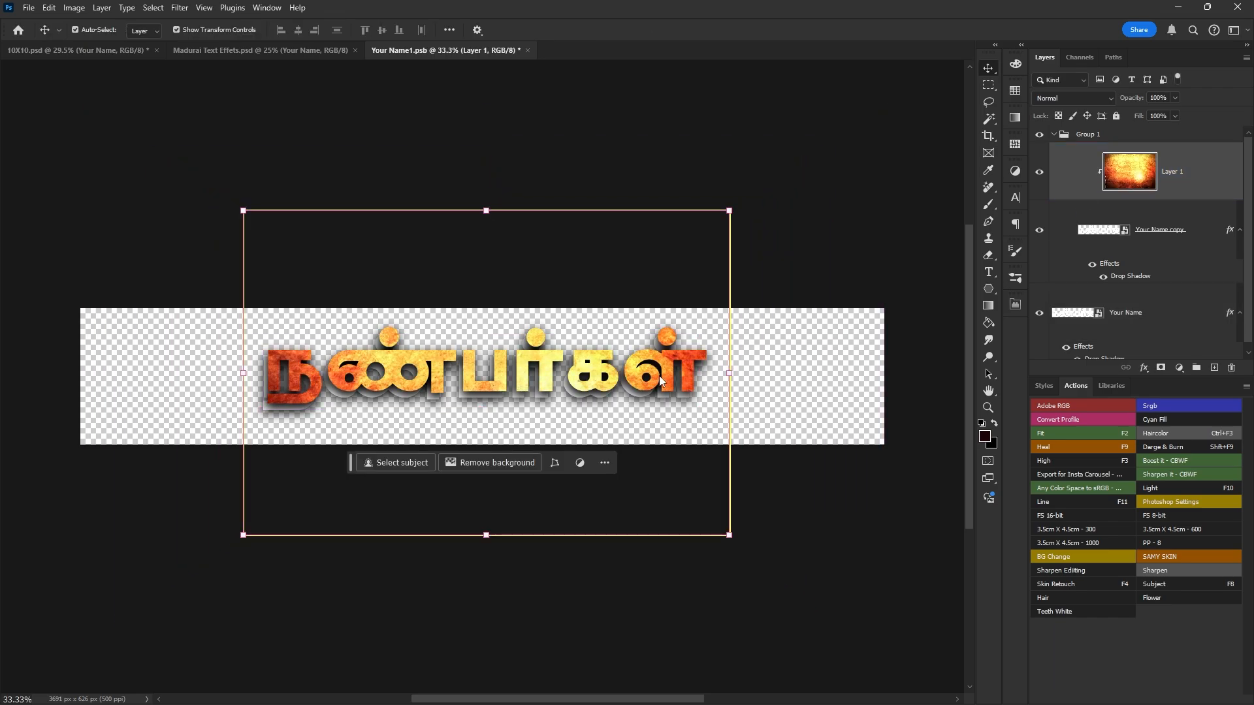
pyautogui.hotkey('ctrl', 's')
pyautogui.hotkey('ctrl', 'w')
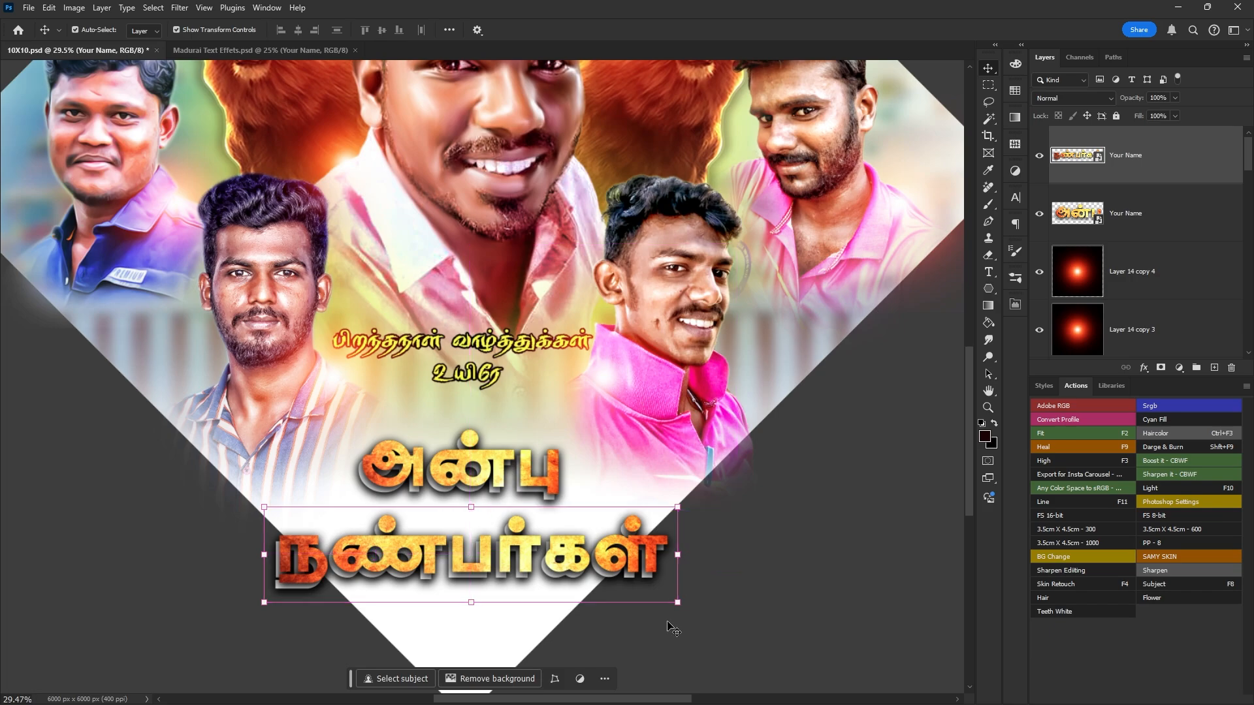
# Step: Shrink the நண்பர்கள் text effect and centre it below அன்பு within the poster's lower corner
pyautogui.moveTo(680, 558); pyautogui.dragTo(573, 556)
pyautogui.moveTo(650, 544); pyautogui.dragTo(576, 569)
pyautogui.press('Return')
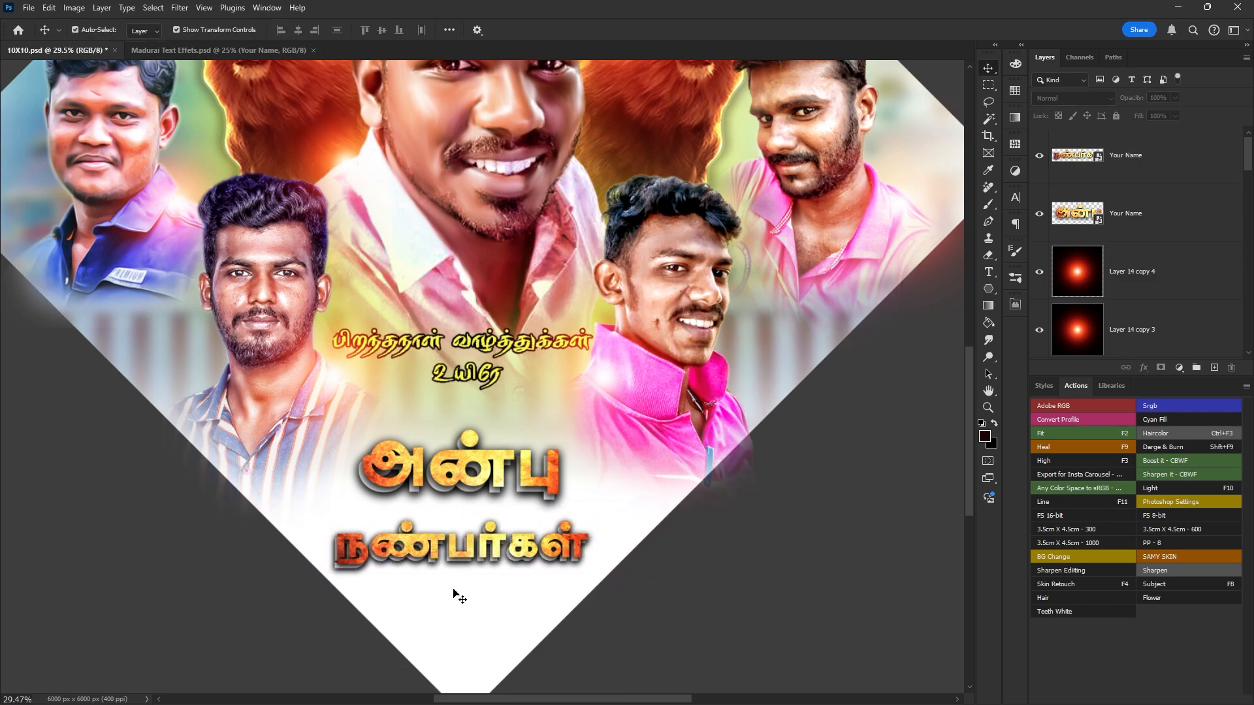
# Step: Save the 10X10.psd poster, then close it and Madurai Text Effets.psd
pyautogui.hotkey('ctrl', '0')
pyautogui.hotkey('ctrl', 's')
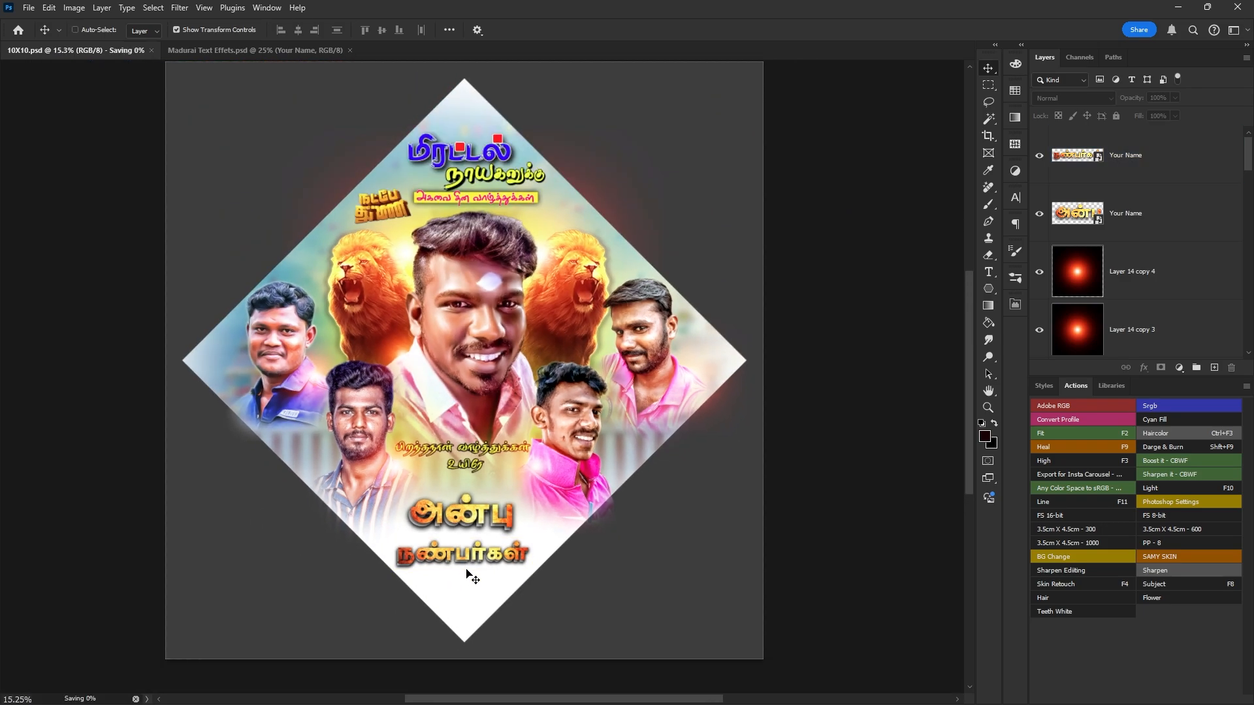
pyautogui.hotkey('ctrl', 'w')
pyautogui.press('Return')
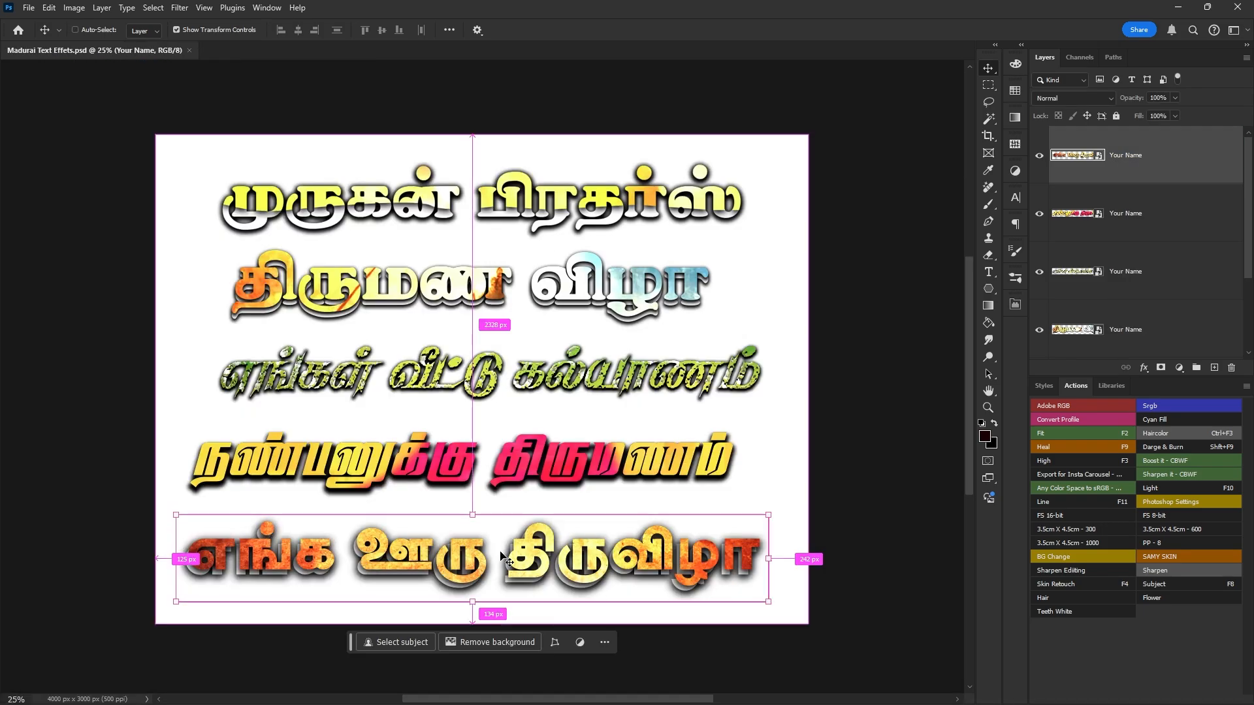
pyautogui.hotkey('ctrl', 'w')
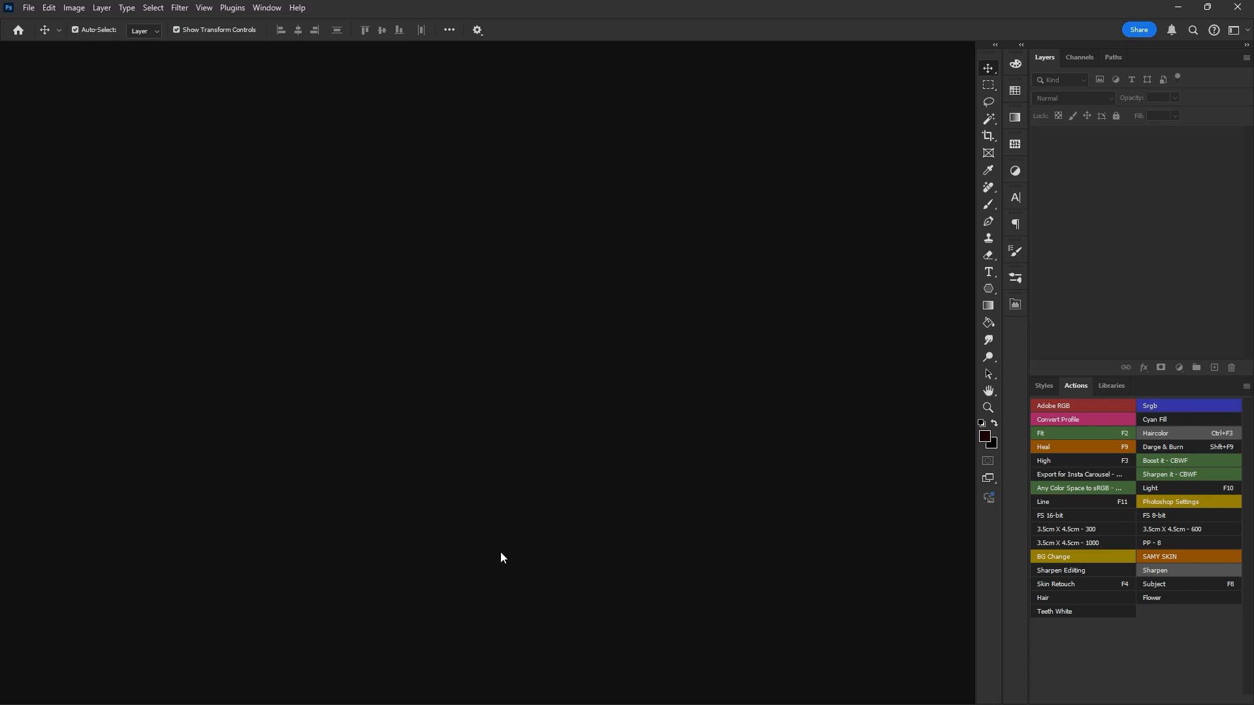
# Step: Create a white RGB document 10 inches wide and 6 inches high at 300 pixels/inch
pyautogui.hotkey('ctrl', 'n')
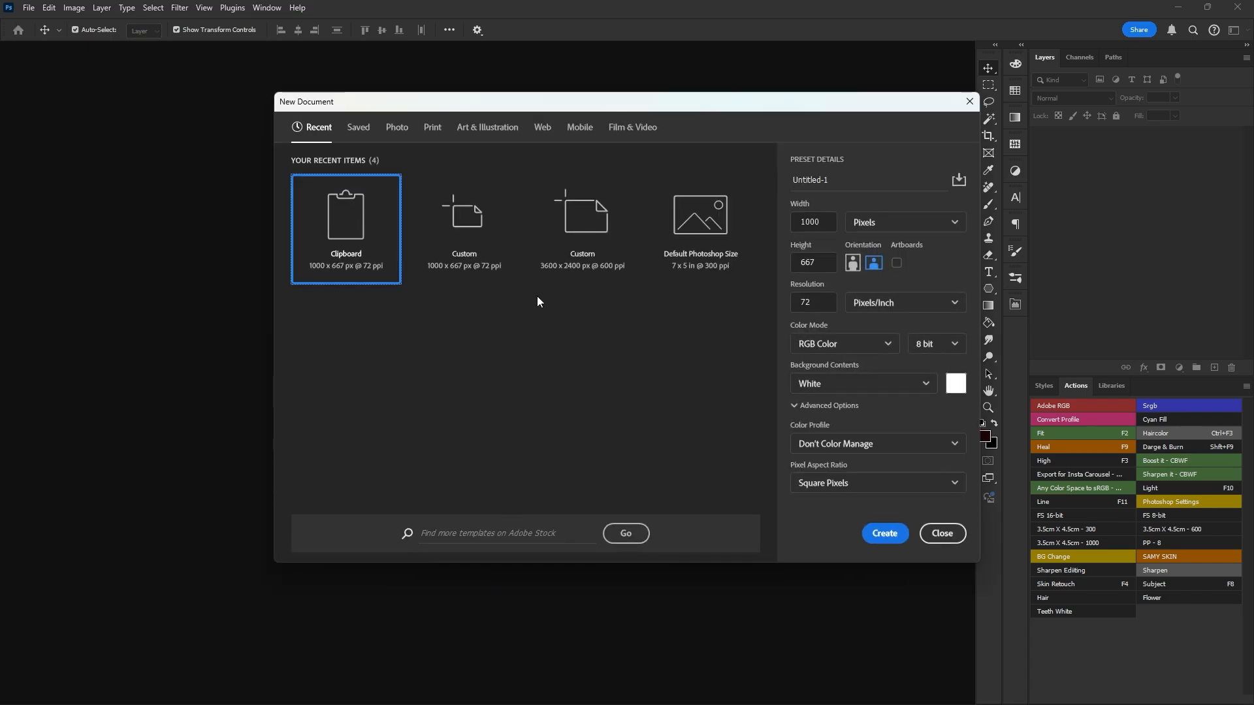
pyautogui.click(693, 252)
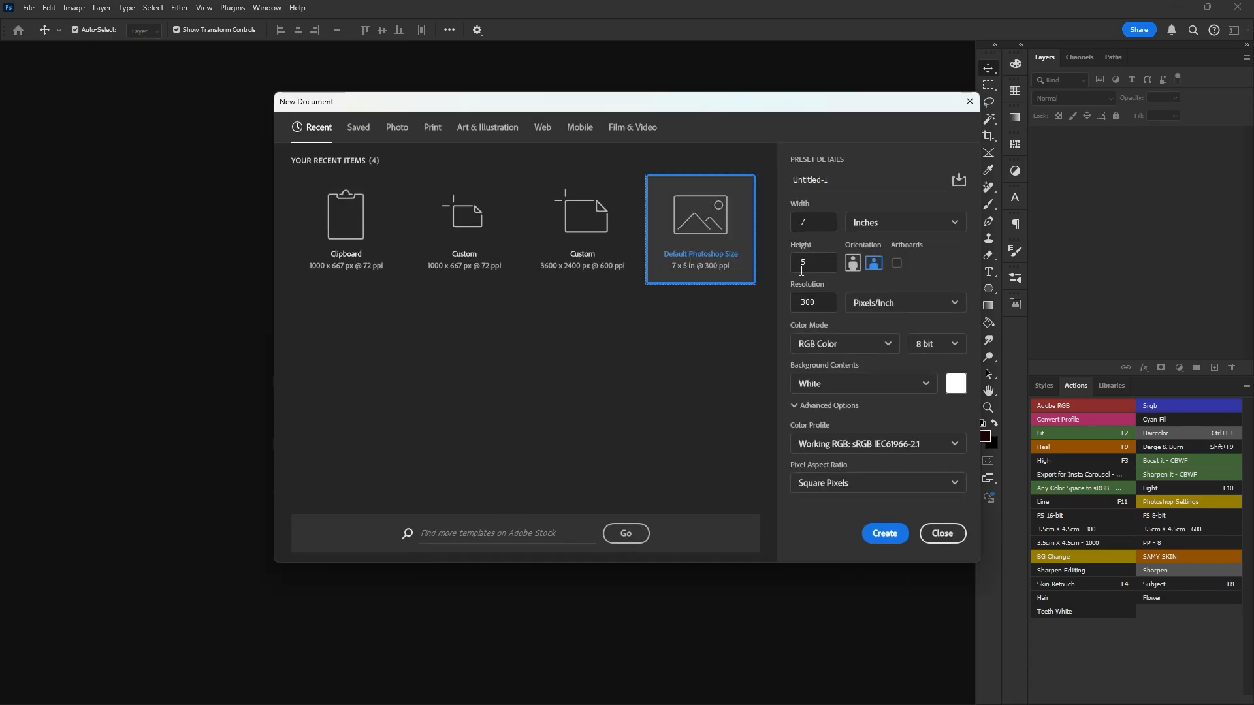
pyautogui.click(803, 224)
pyautogui.write('1')
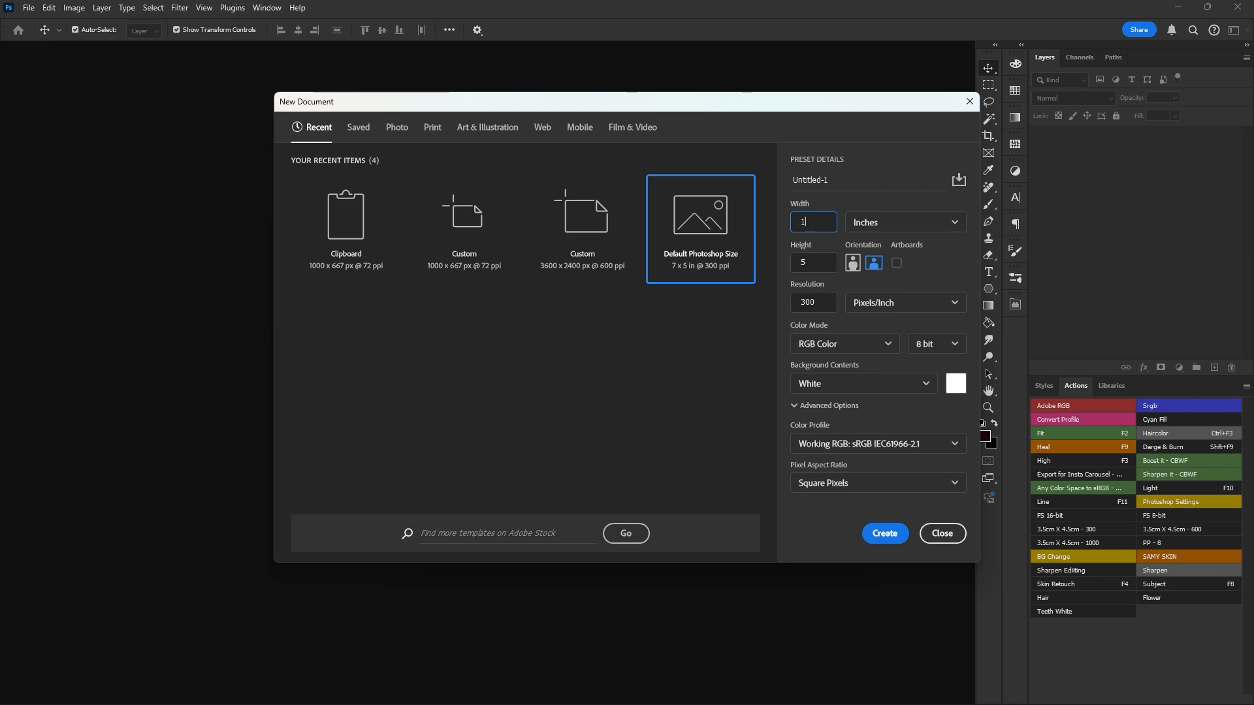
pyautogui.write('0')
pyautogui.press('Tab')
pyautogui.write('6')
pyautogui.click(889, 535)
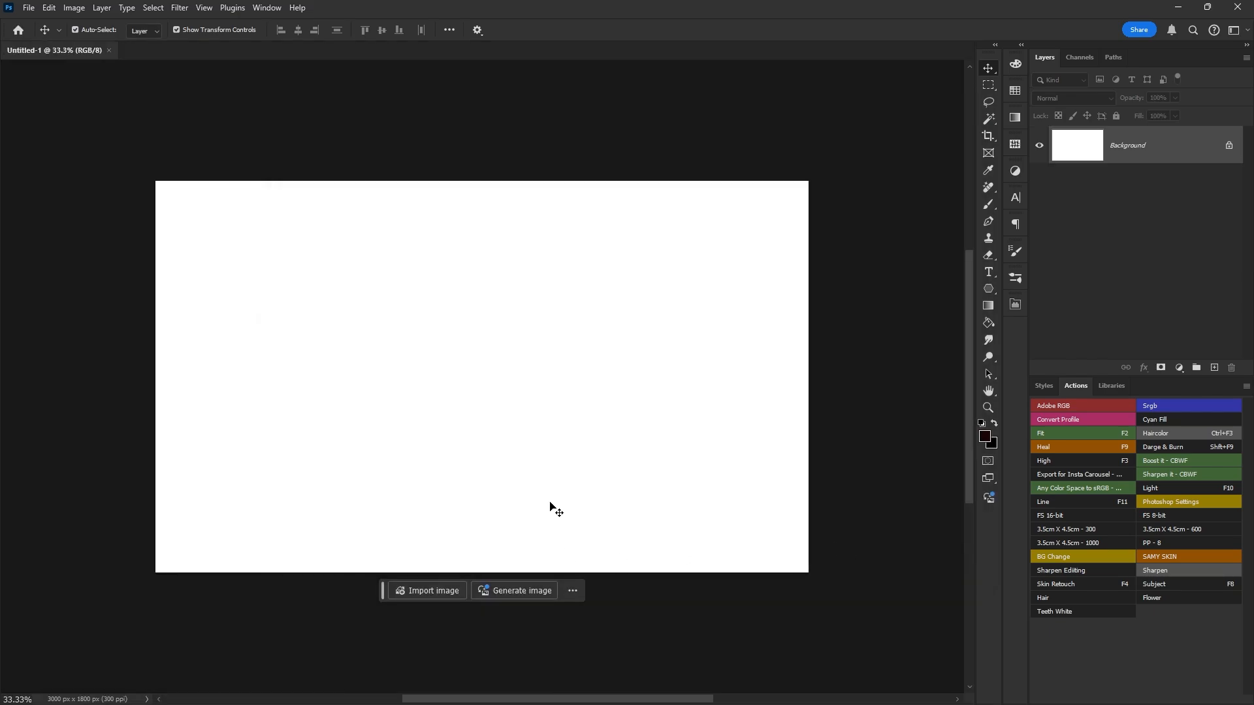
# Step: Start a placeholder text line on the left half of the canvas and set its colour to ff0000
pyautogui.click(985, 273)
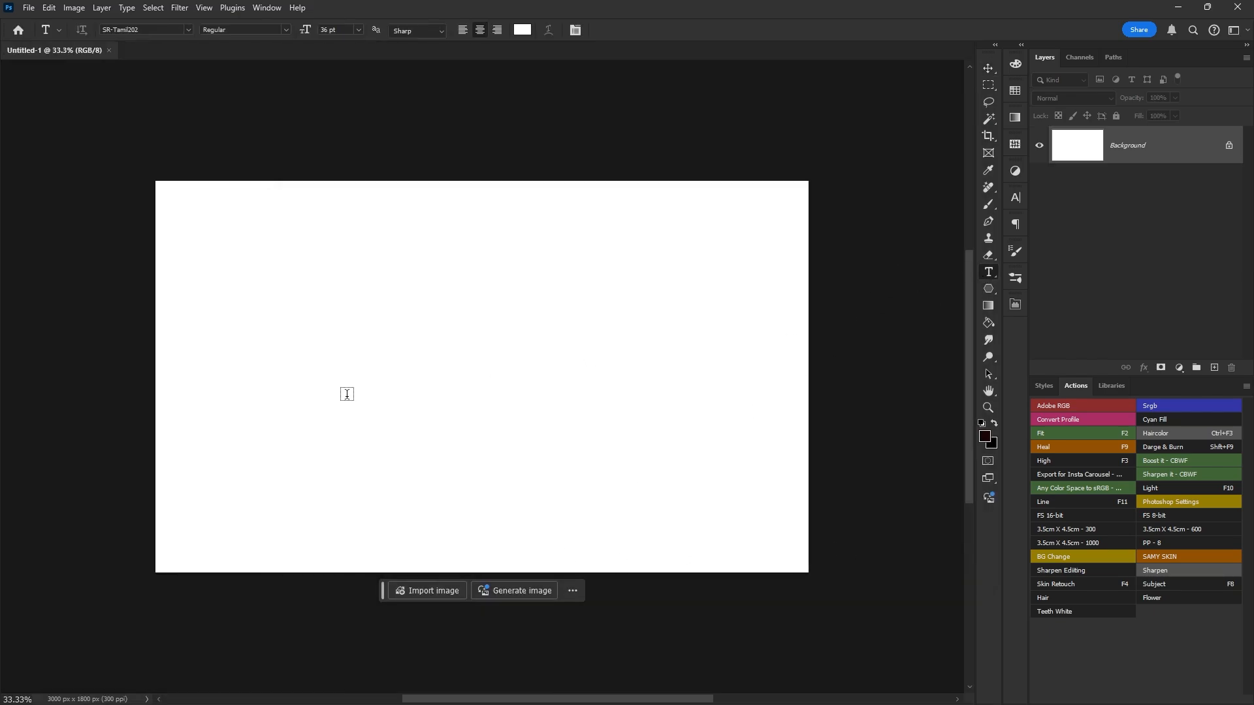
pyautogui.click(328, 358)
pyautogui.write('asdfg')
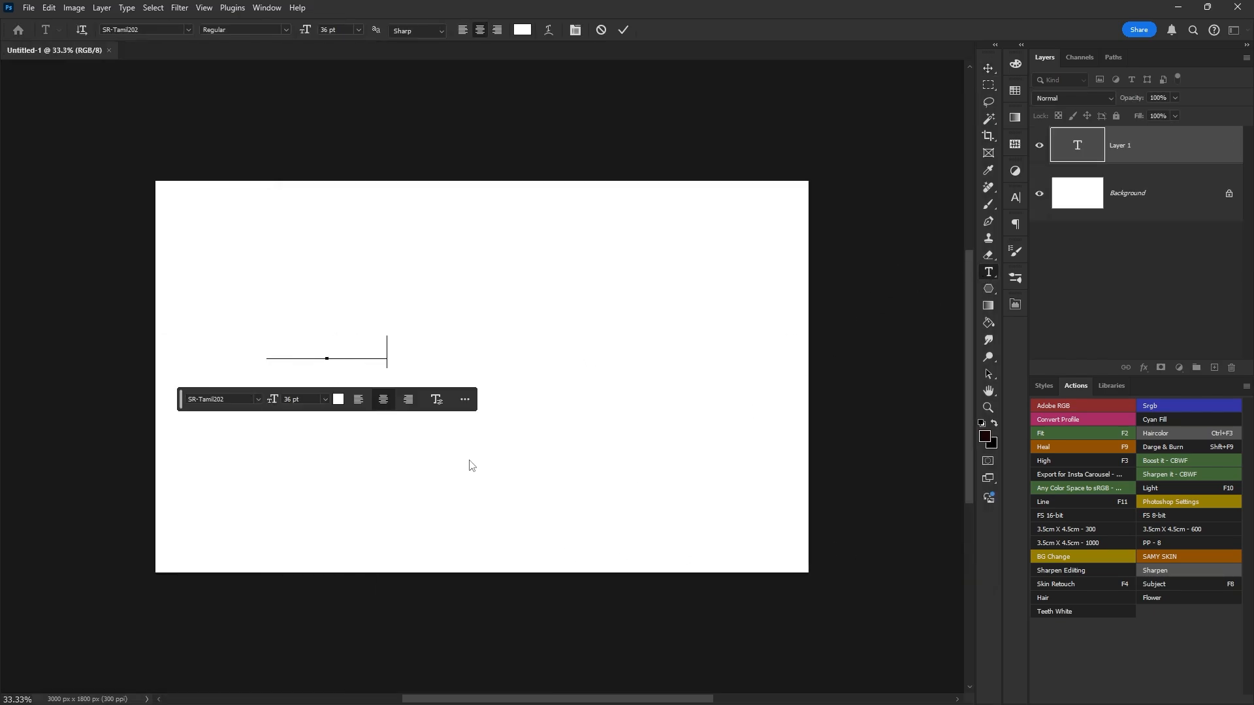
pyautogui.hotkey('ctrl', 'a')
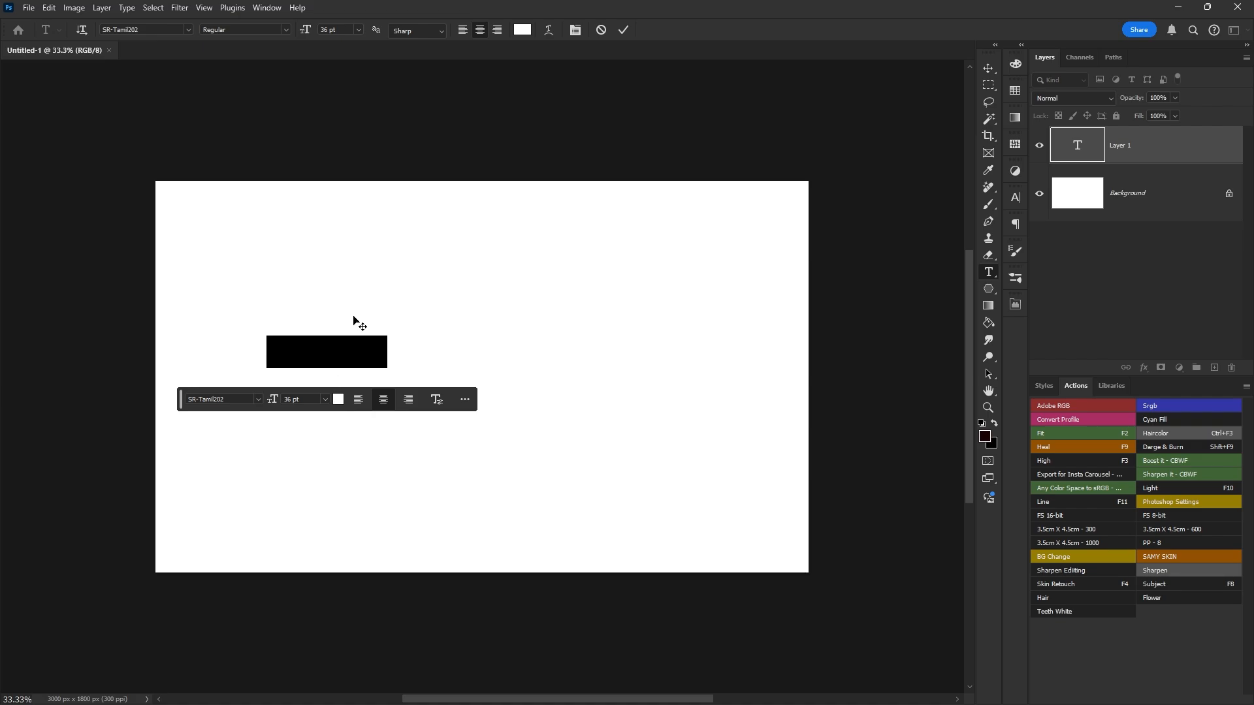
pyautogui.press('BackSpace')
pyautogui.click(337, 401)
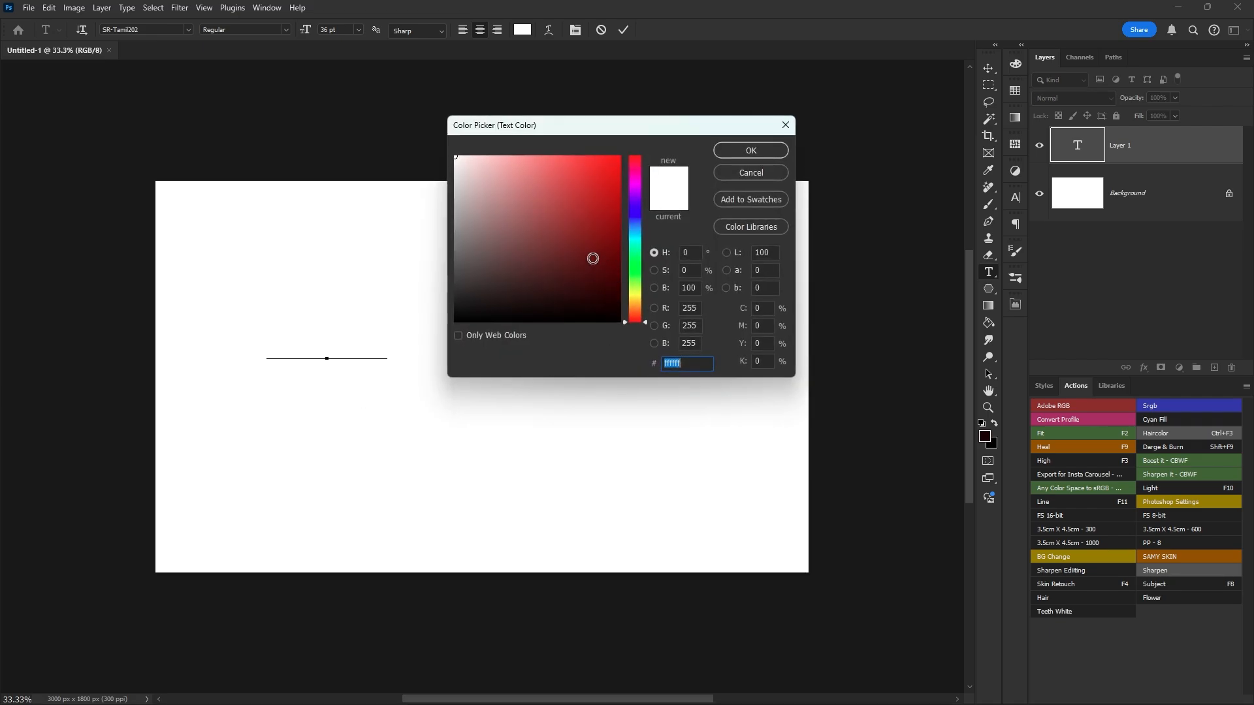
pyautogui.write('ff0000')
pyautogui.click(741, 155)
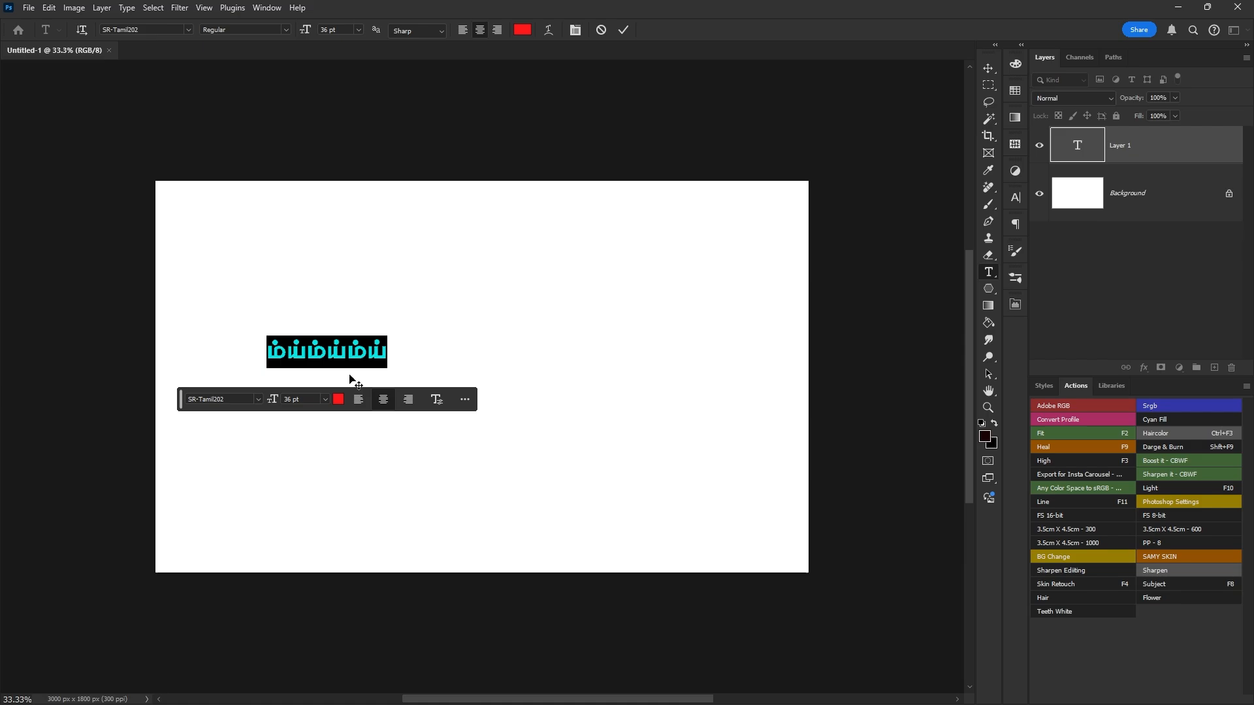
# Step: Replace the placeholder text with திருமண விழா
pyautogui.write('மூன்')
pyautogui.hotkey('ctrl', 'a')
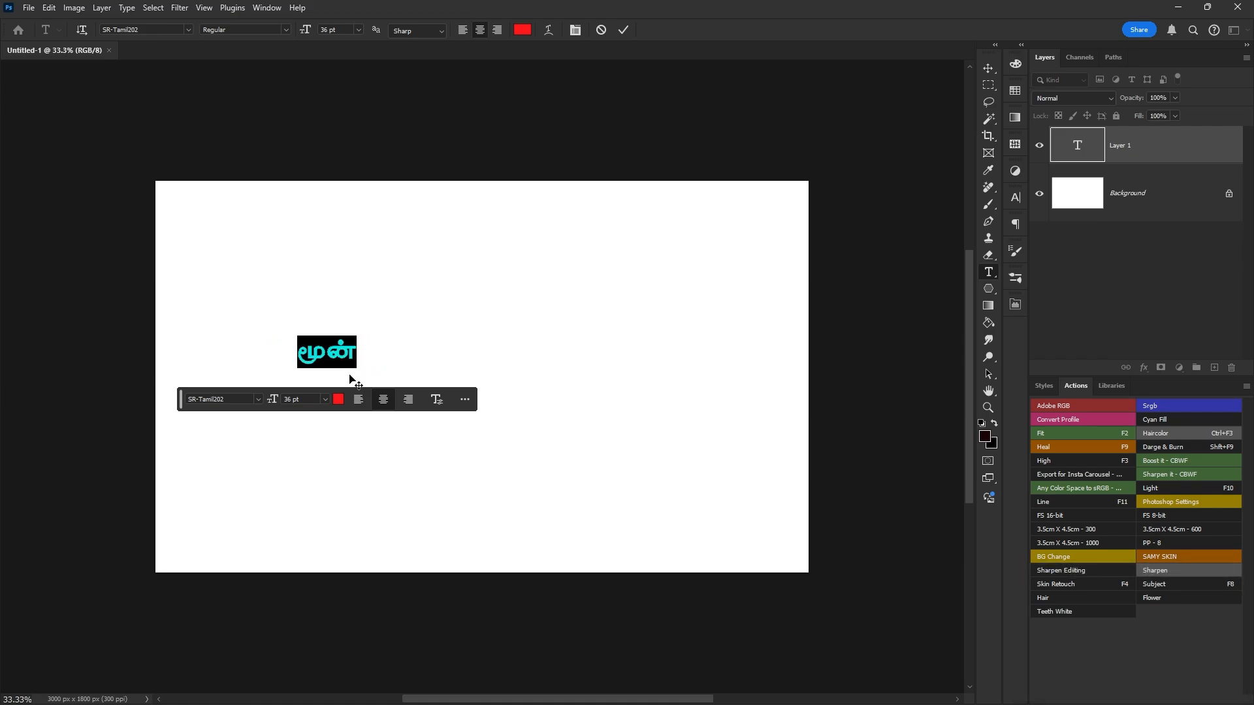
pyautogui.write('திருமண விழா')
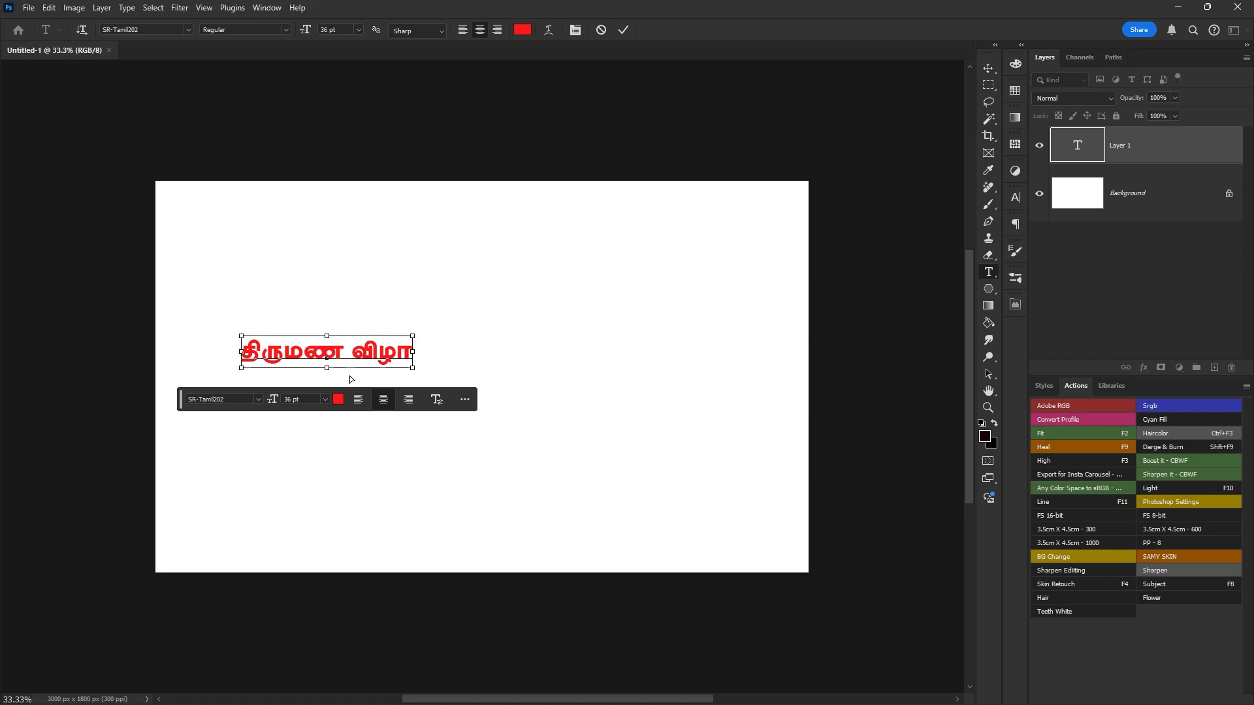
pyautogui.hotkey('ctrl', 'Return')
# Step: Change the font of the திருமண விழா text to SR-Tamil180
pyautogui.scroll(2, 314, 376)
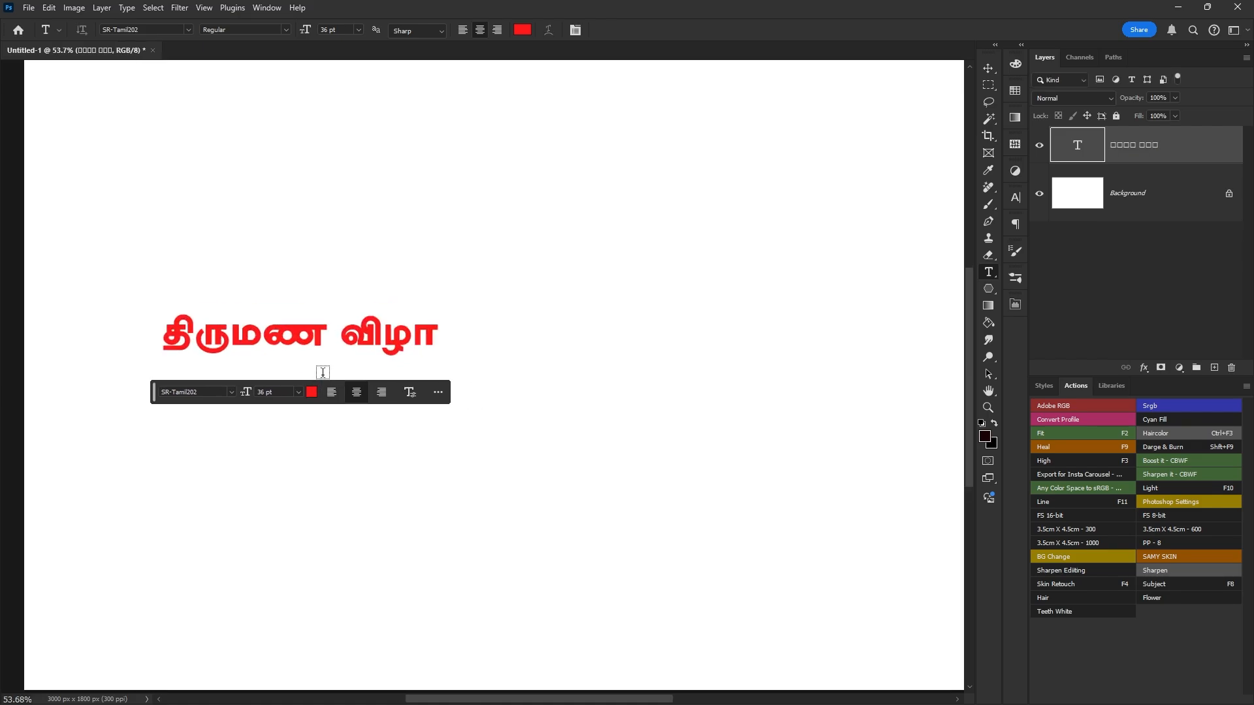
pyautogui.click(316, 340)
pyautogui.hotkey('ctrl', 'a')
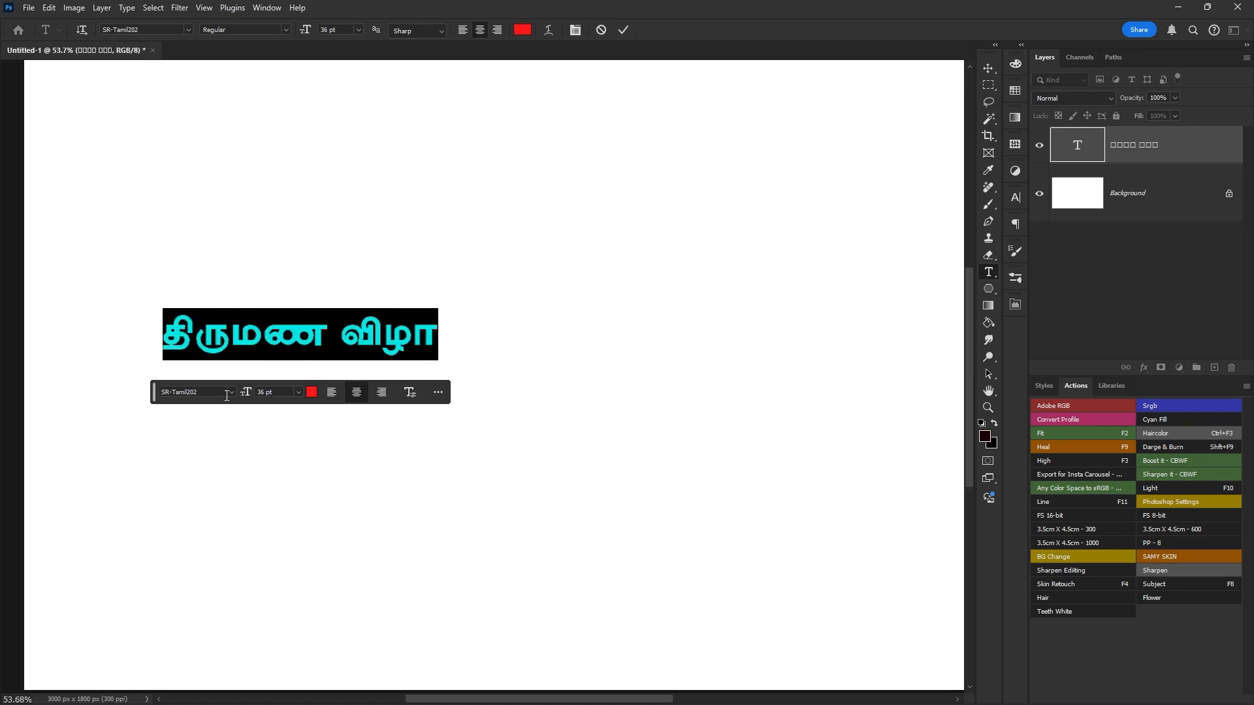
pyautogui.click(232, 392)
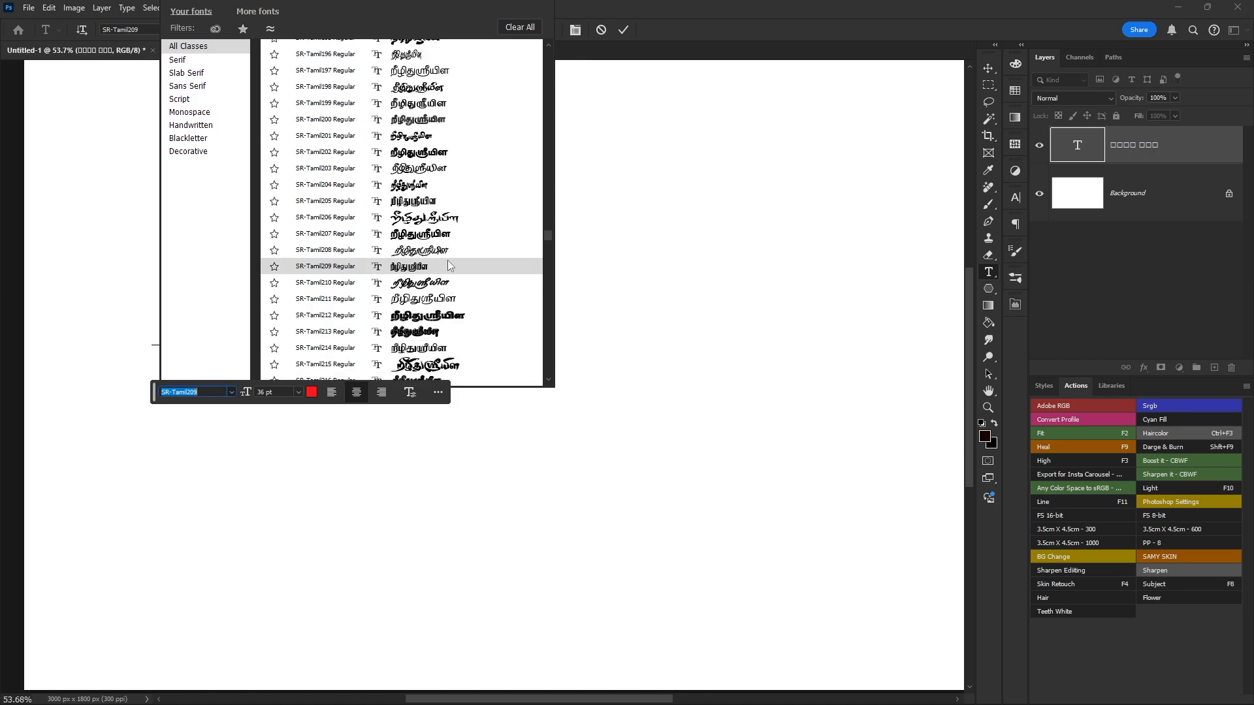
pyautogui.scroll(5, 452, 255)
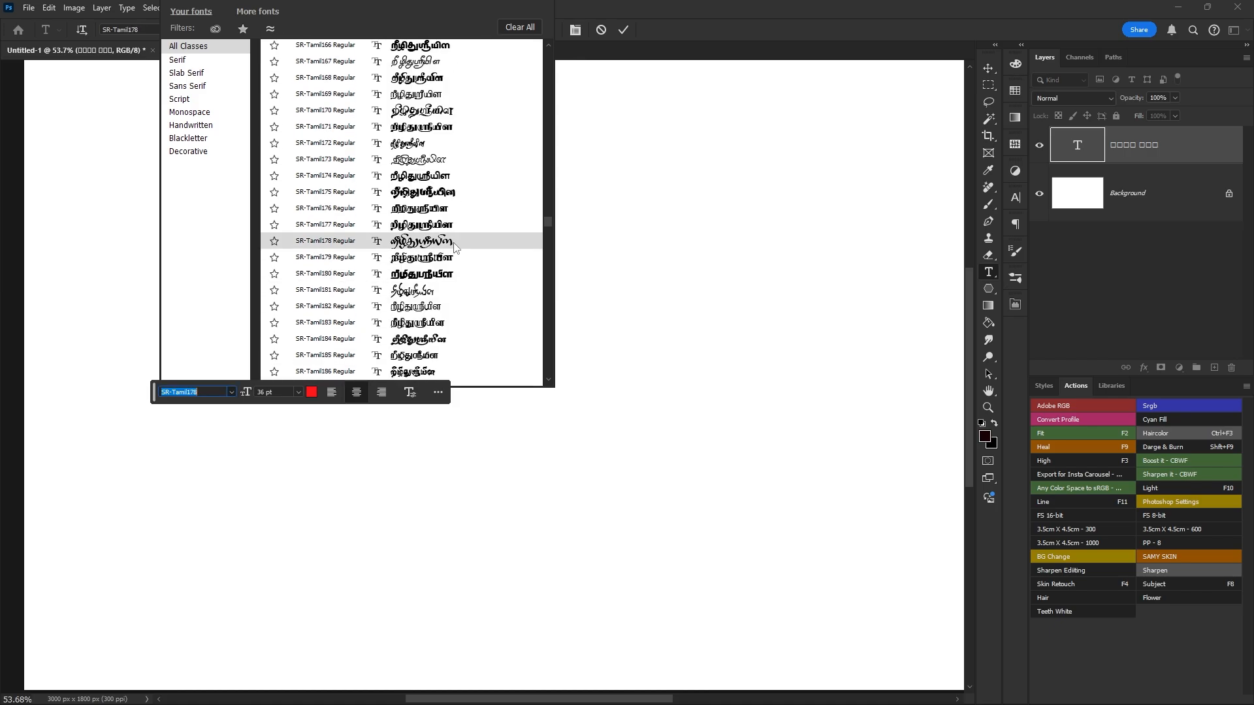
pyautogui.click(426, 273)
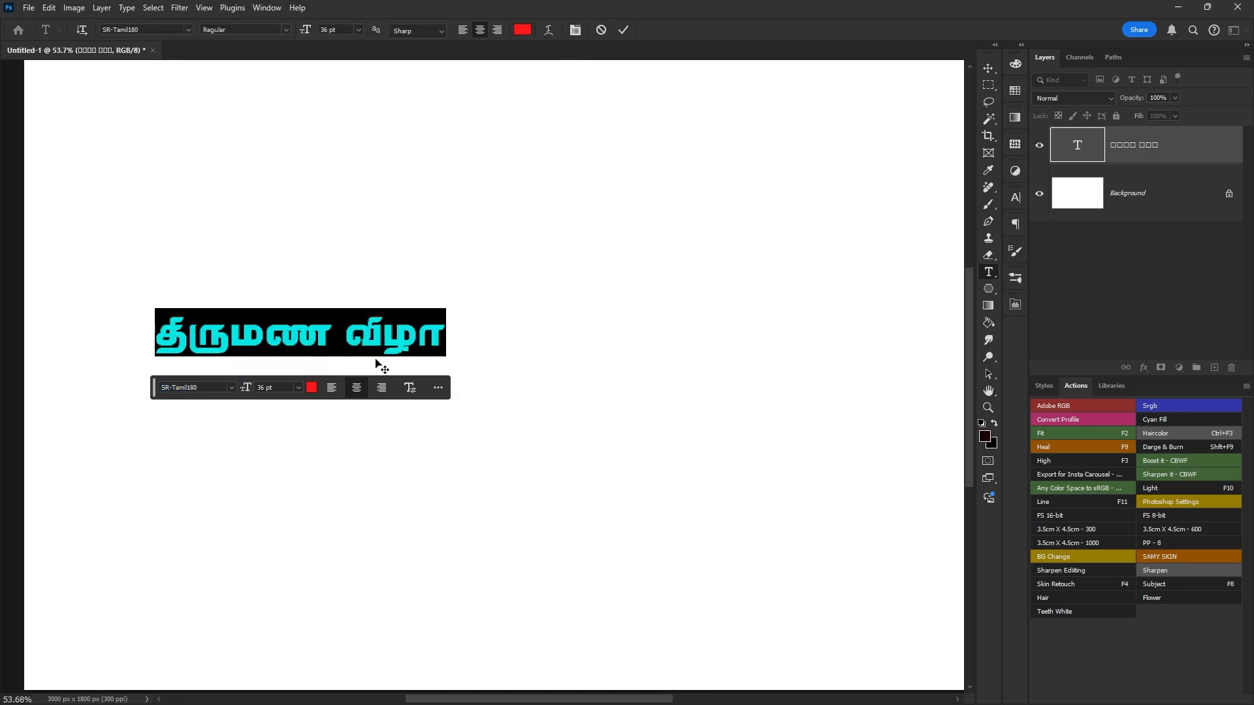
pyautogui.click(374, 358)
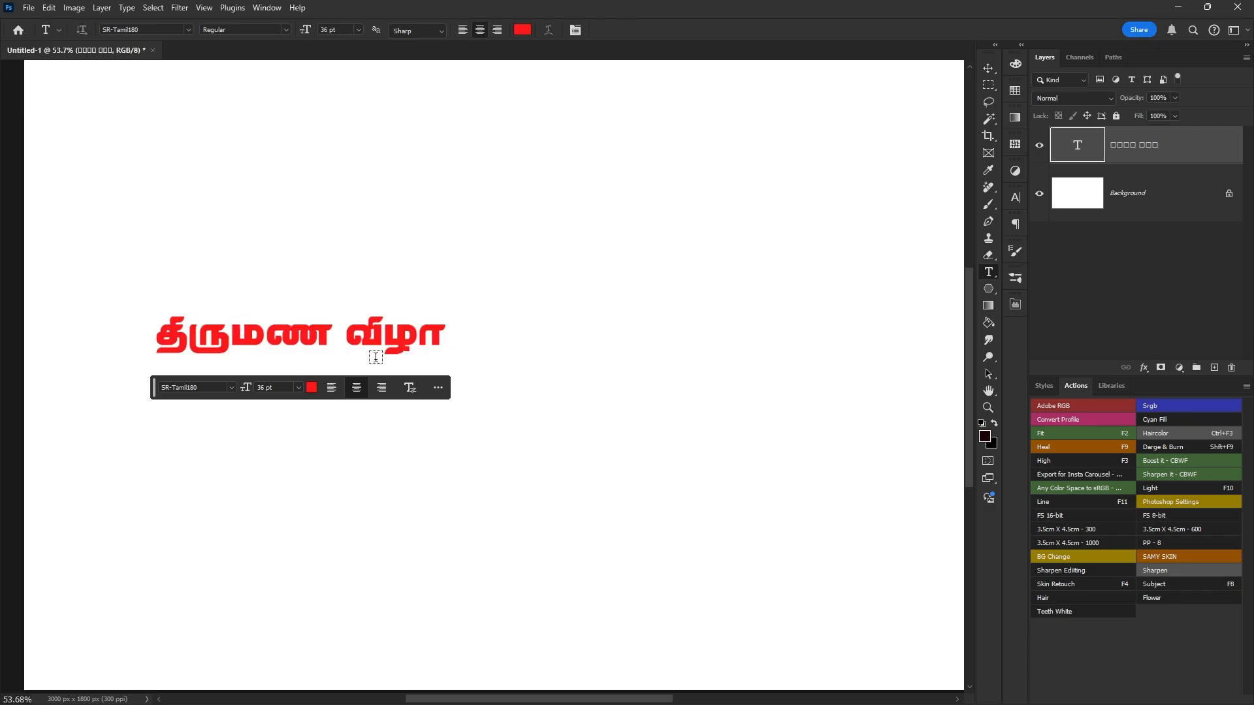
# Step: Enlarge the திருமண விழா text to about 106 pt and position it across the upper middle of the canvas
pyautogui.click(988, 68)
pyautogui.scroll(-2, 441, 392)
pyautogui.moveTo(442, 340); pyautogui.dragTo(829, 292)
pyautogui.moveTo(713, 364); pyautogui.dragTo(704, 334)
pyautogui.press('Return')
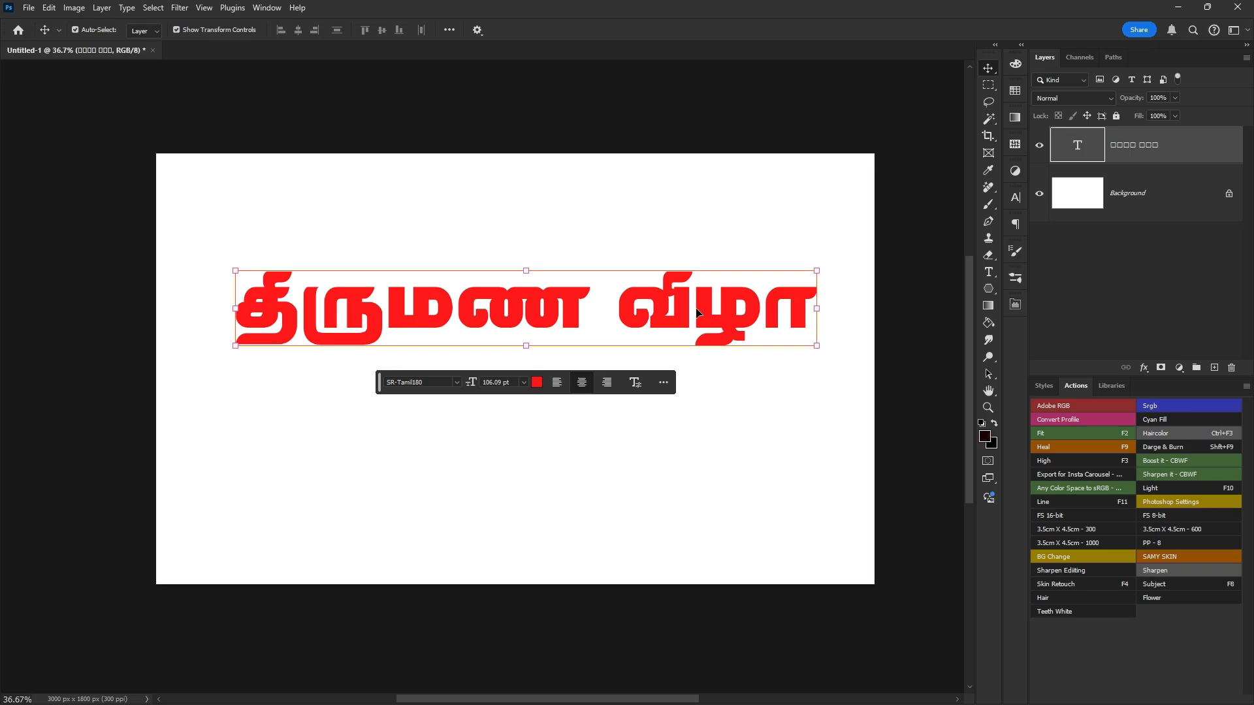
# Step: Rename the text layer to Your Name and move the text slightly up and left on the canvas
pyautogui.scroll(-2, 695, 313)
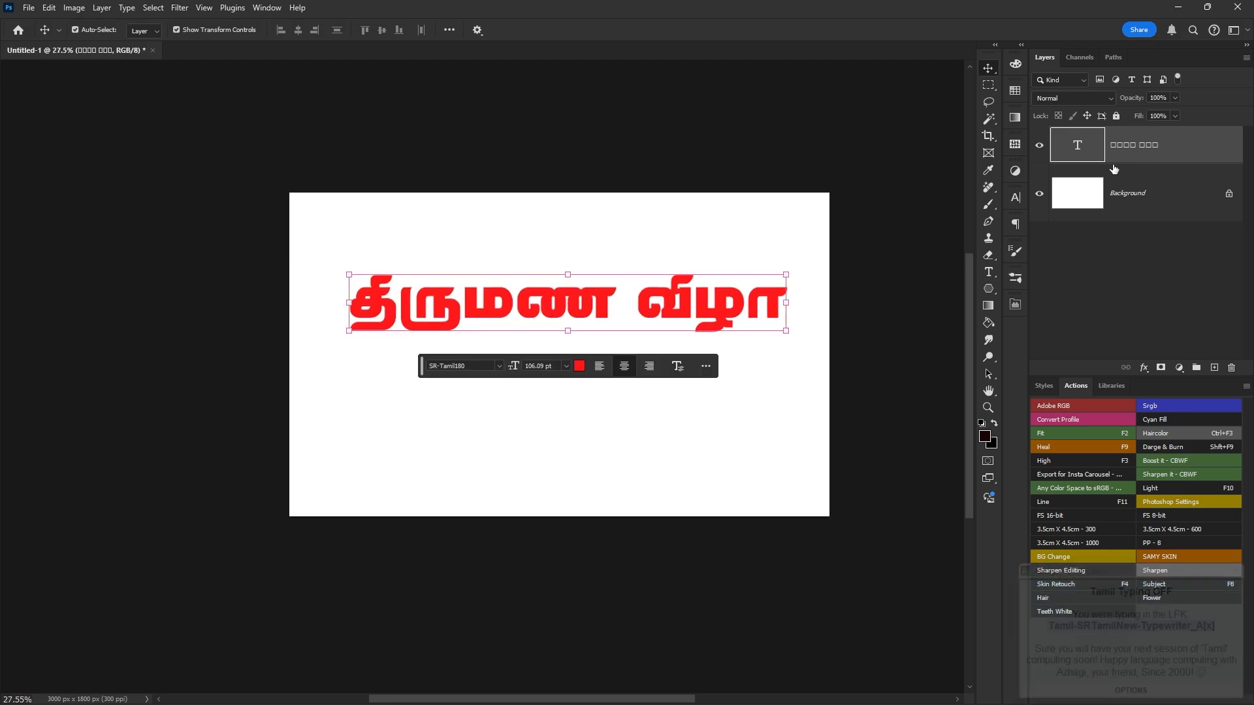
pyautogui.doubleClick(1122, 156)
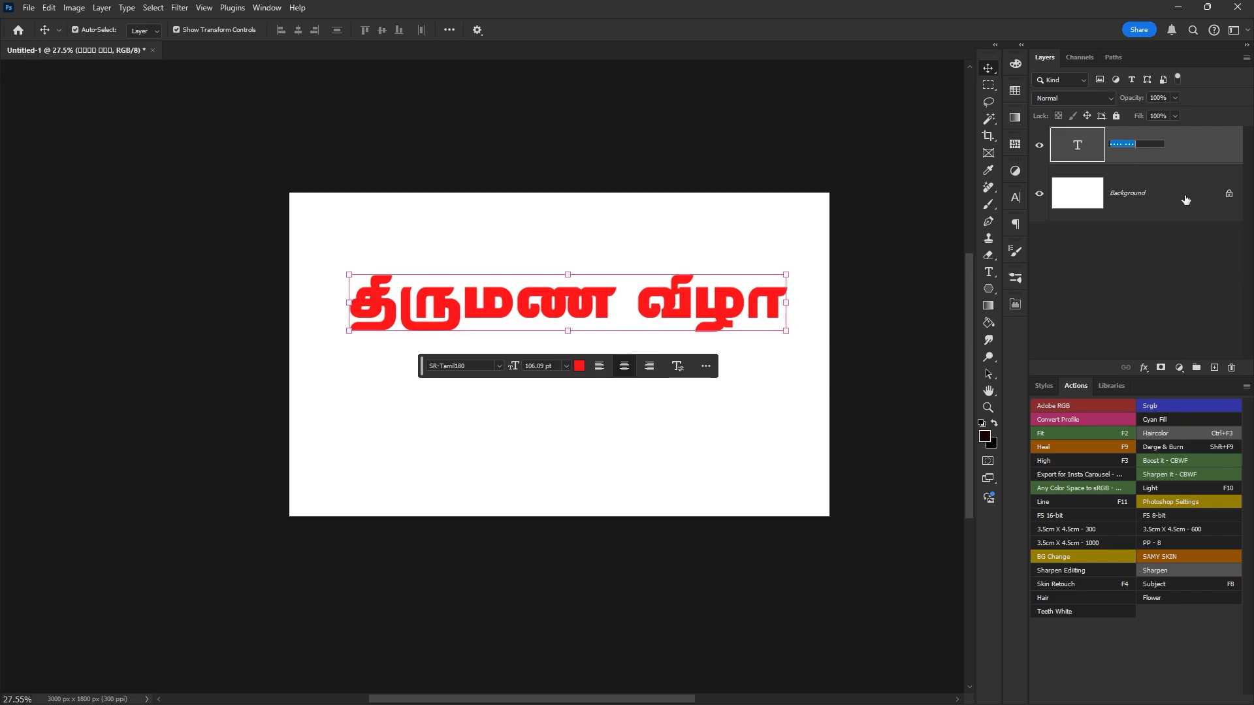
pyautogui.write('Your Name')
pyautogui.press('Return')
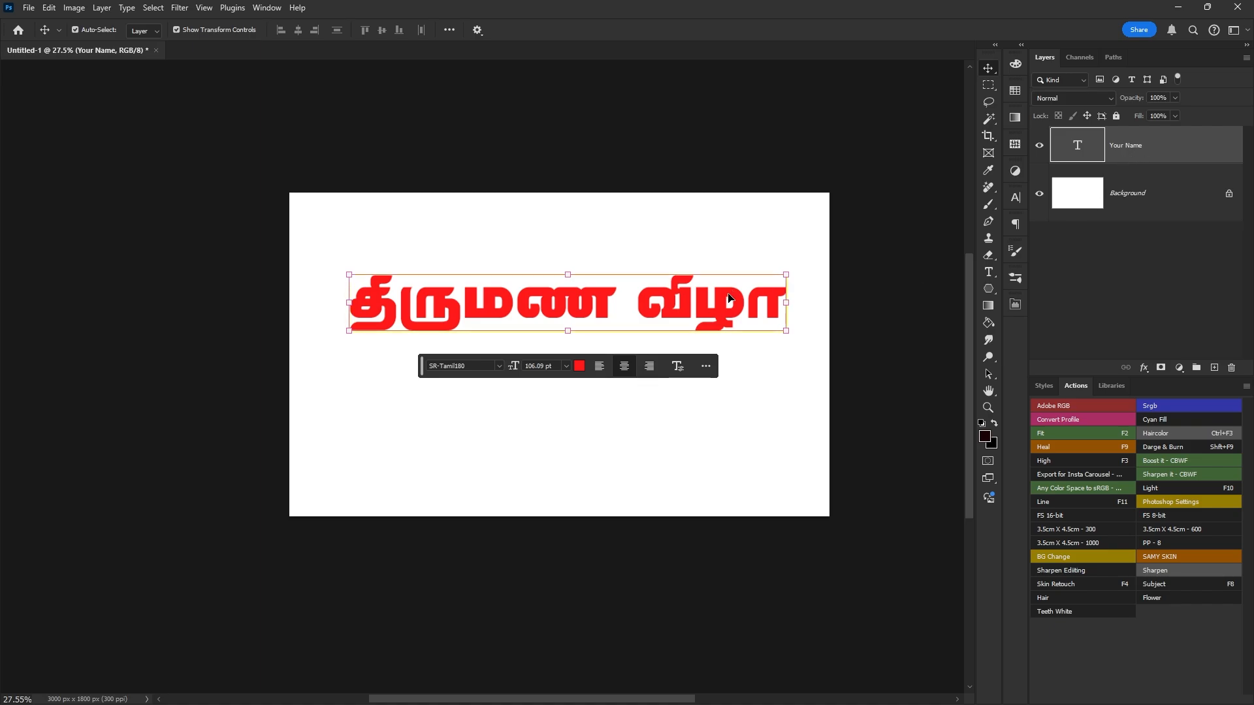
pyautogui.moveTo(735, 295); pyautogui.dragTo(728, 278)
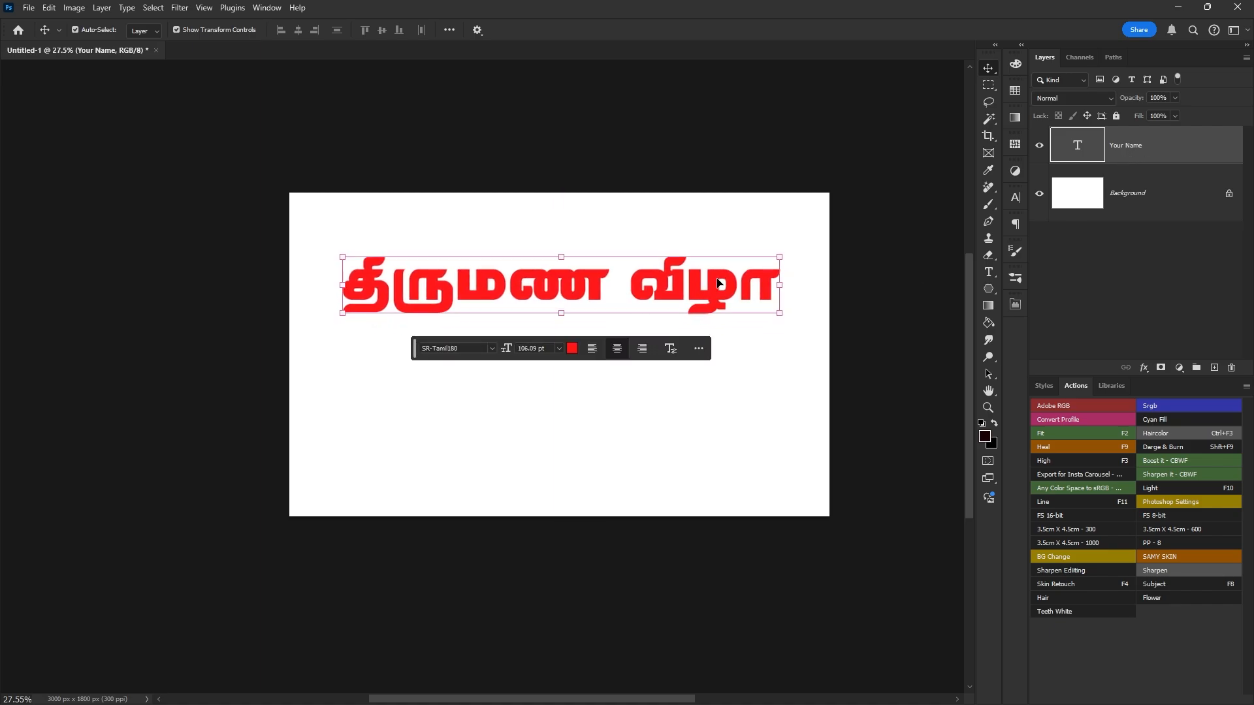
# Step: Convert the Your Name text layer for smart filters and open the resulting smart object's contents for editing
pyautogui.click(179, 7)
pyautogui.click(249, 44)
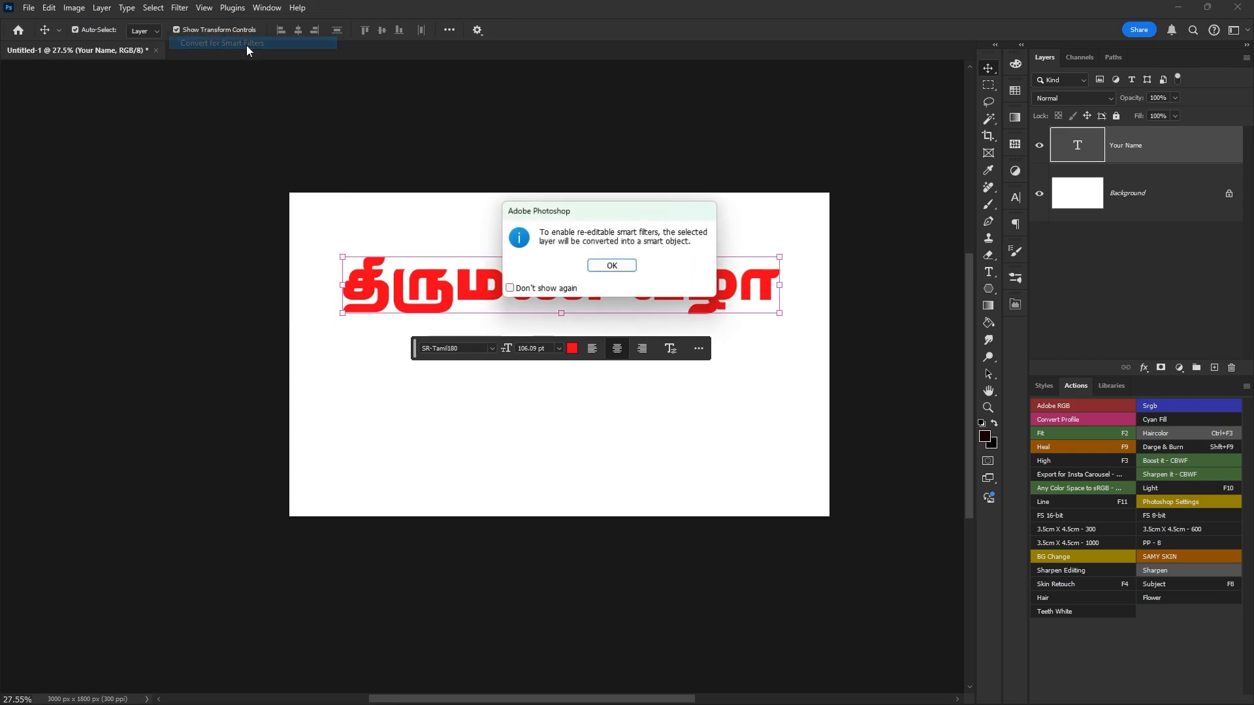
pyautogui.click(616, 269)
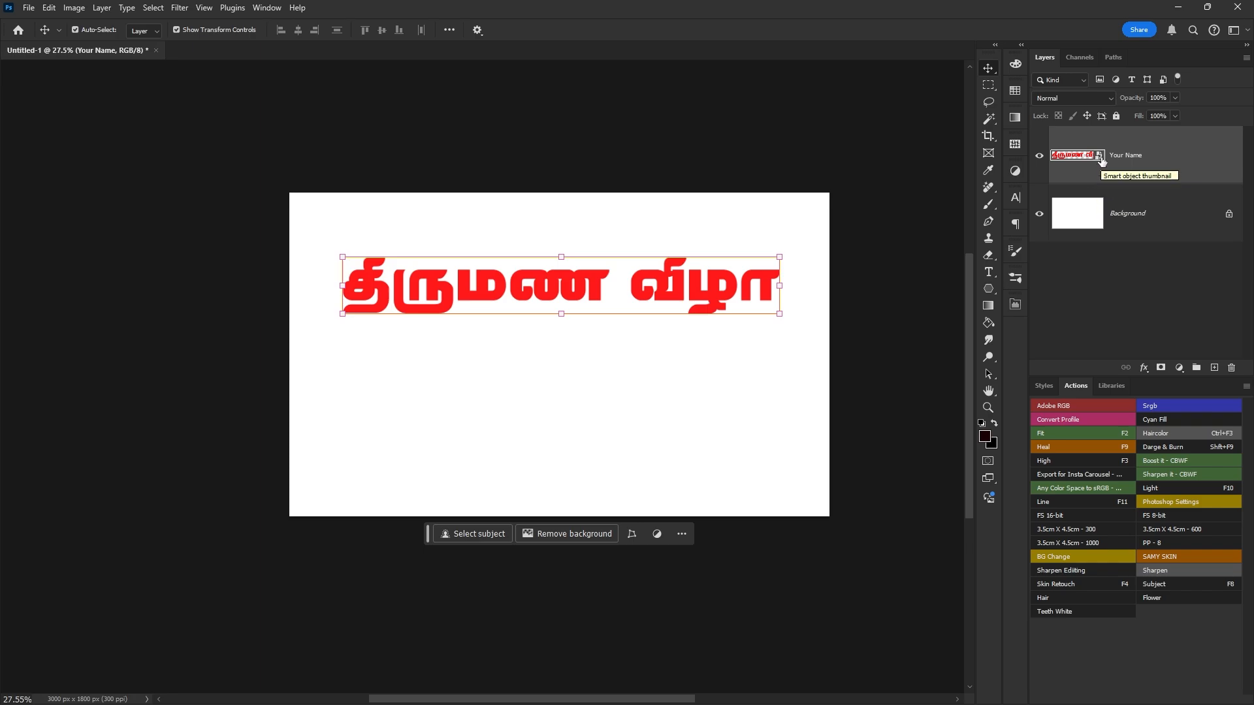
pyautogui.doubleClick(1099, 157)
pyautogui.scroll(-1, 654, 415)
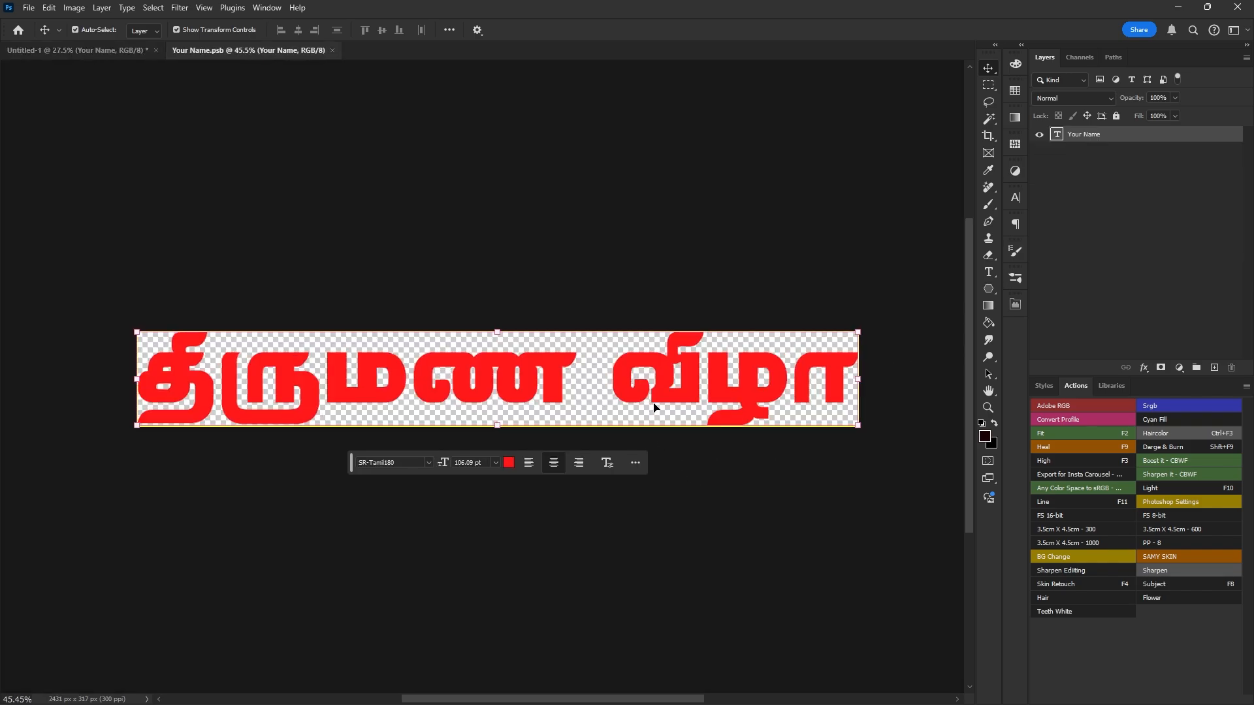
# Step: Use the Crop tool to extend the smart object's canvas evenly around the text to about 2593 × 435 px
pyautogui.click(720, 512)
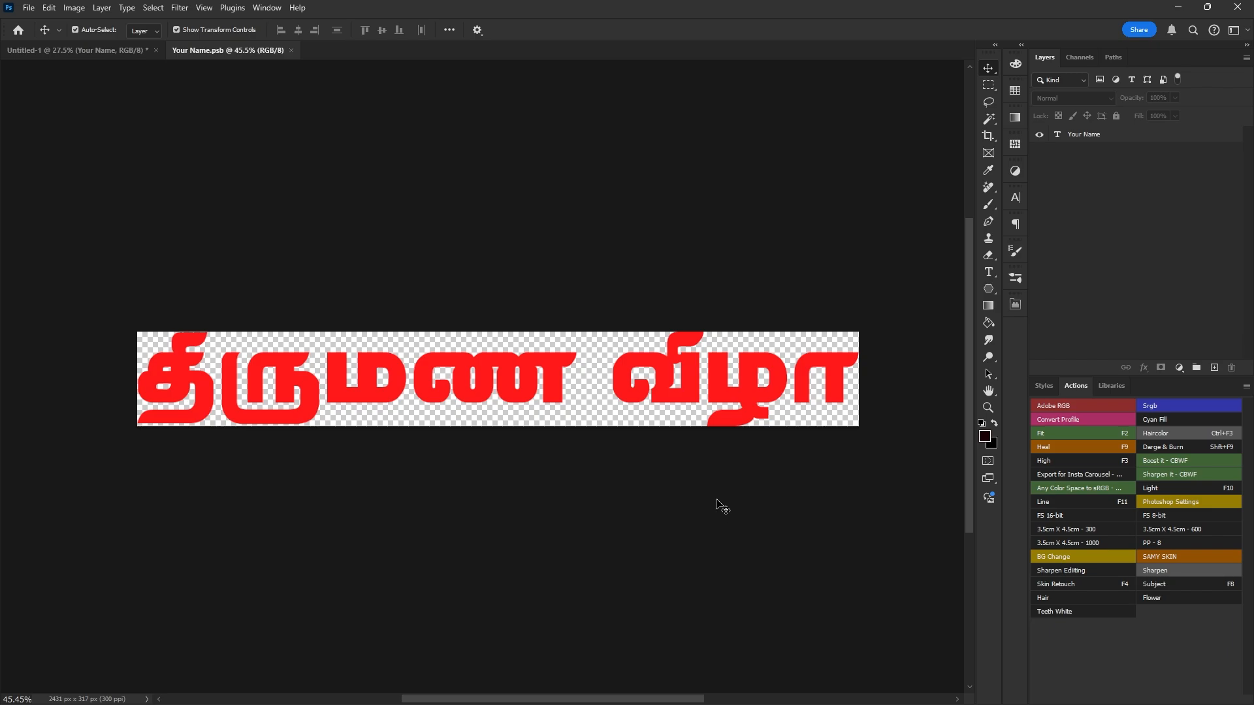
pyautogui.press('c')
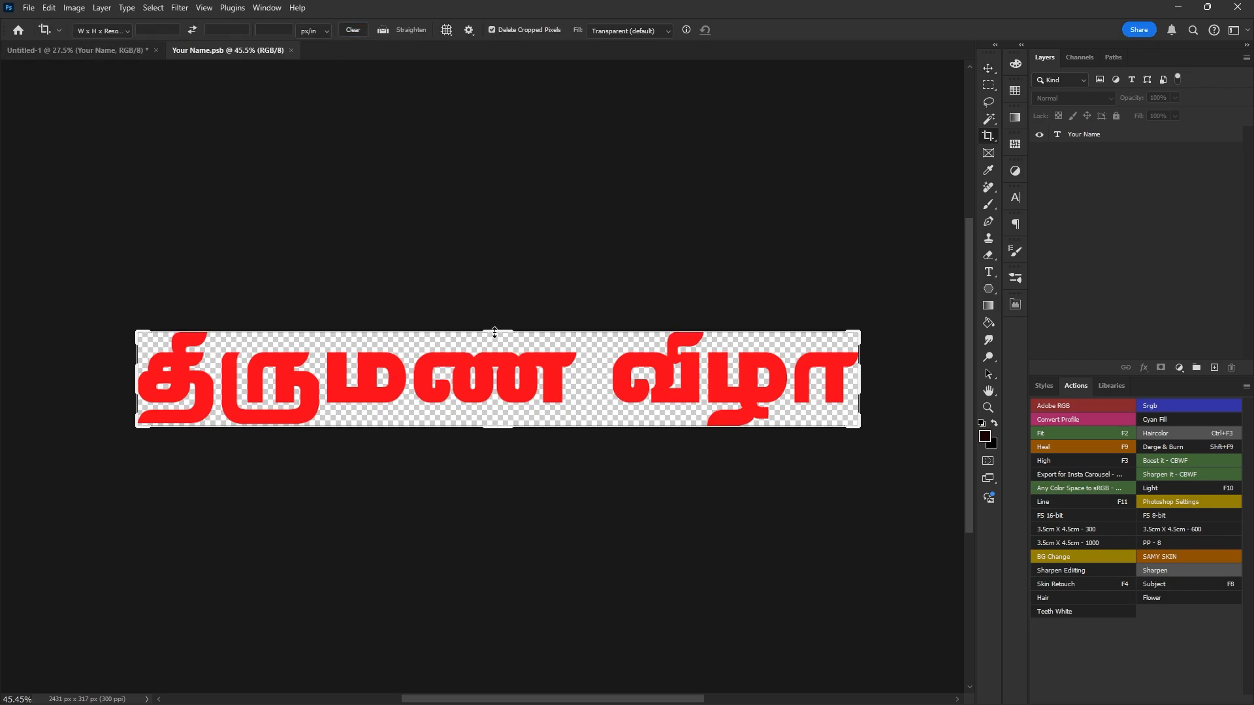
pyautogui.moveTo(496, 332); pyautogui.dragTo(495, 315)
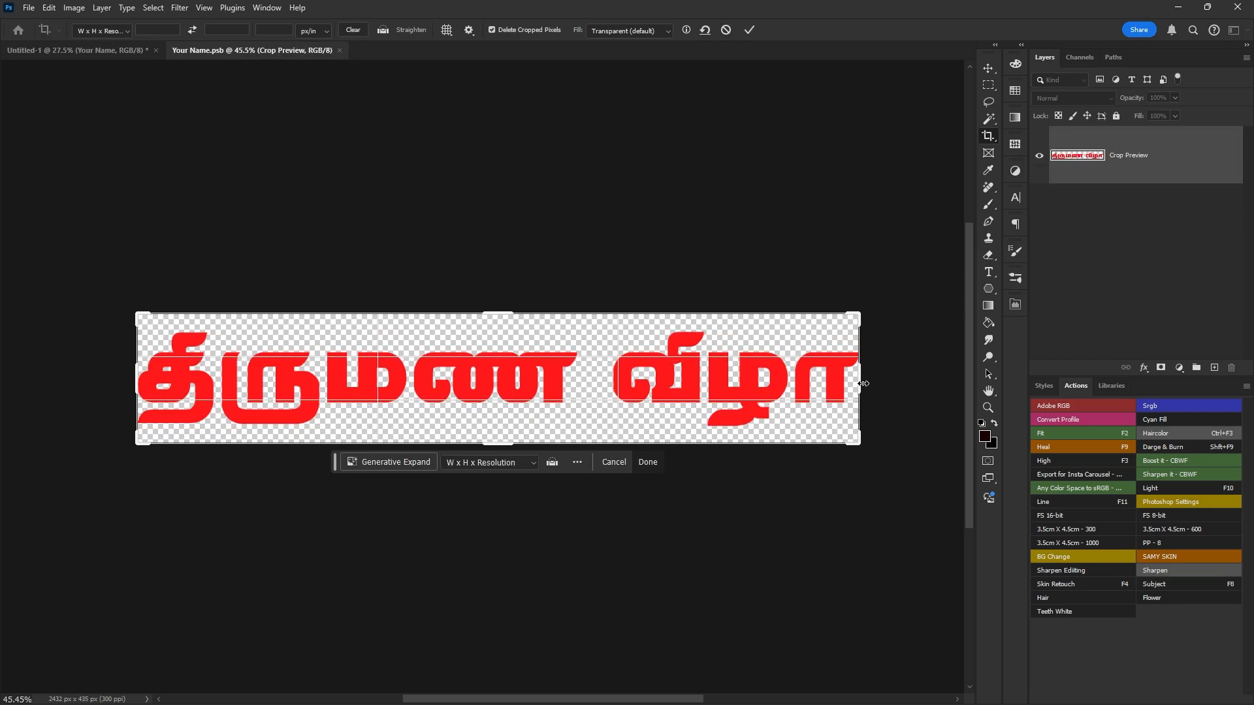
pyautogui.moveTo(865, 380); pyautogui.dragTo(884, 380)
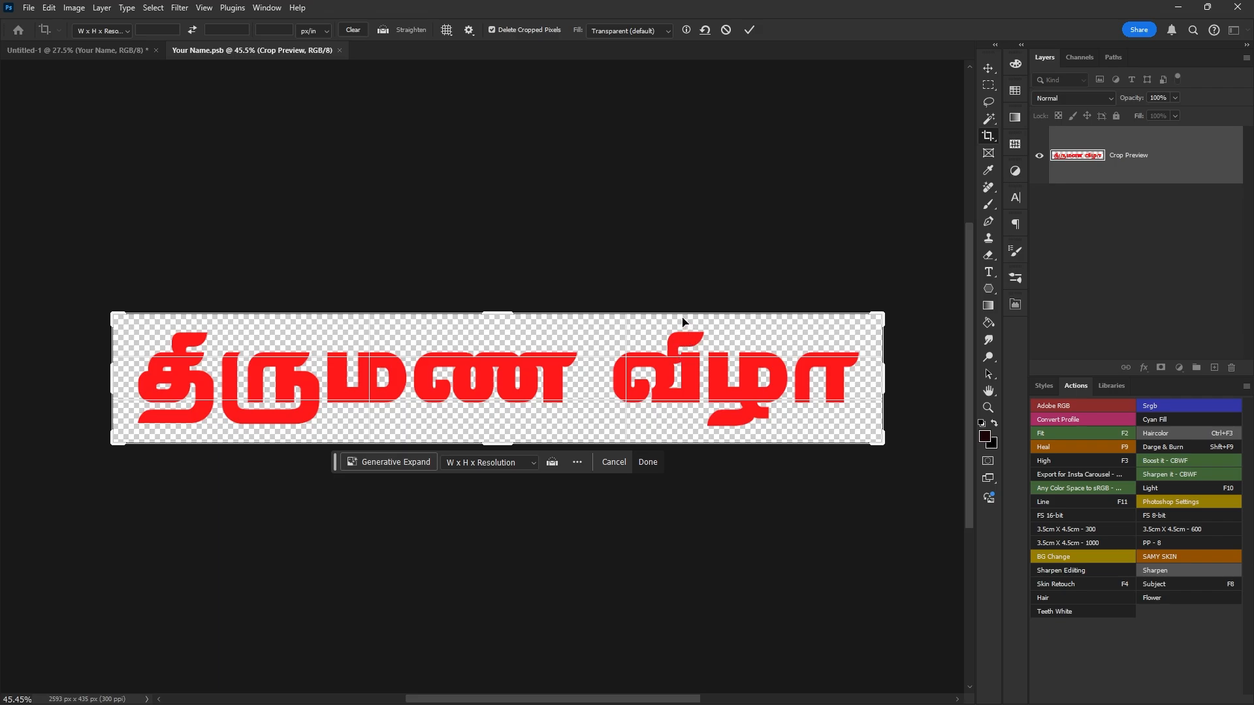
pyautogui.press('Return')
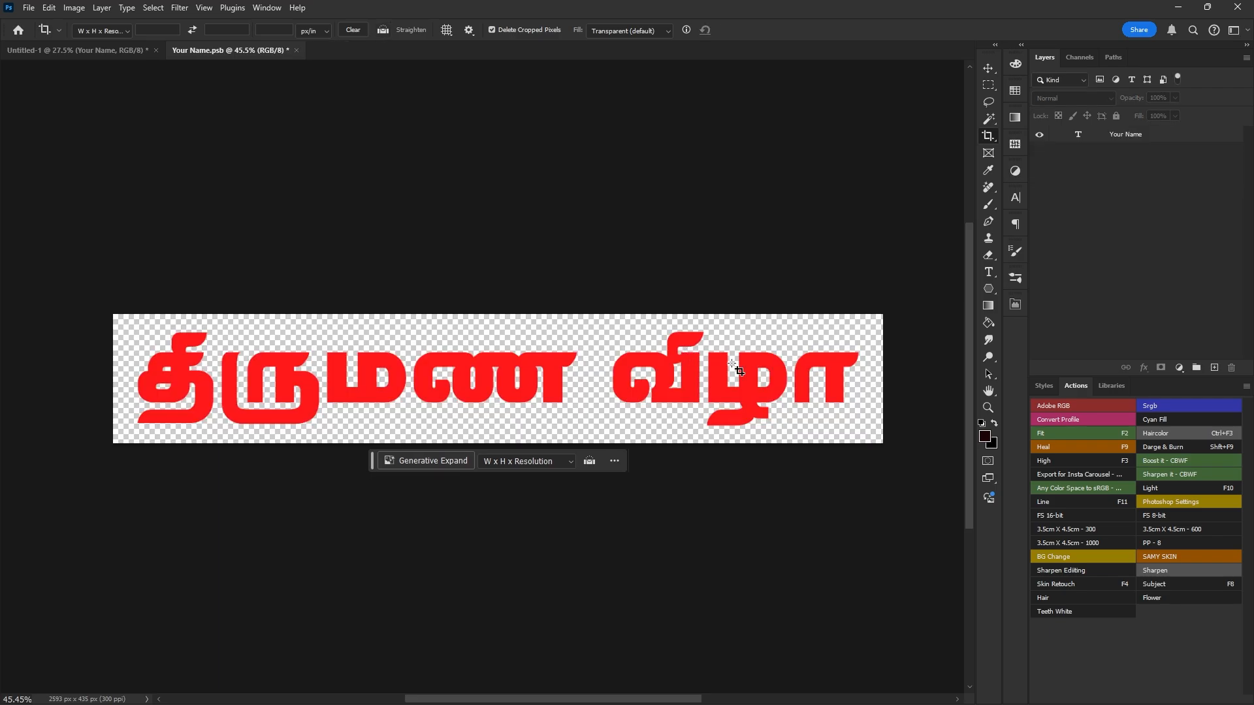
# Step: Change the color of the திருமண விழா text to white (ffffff)
pyautogui.press('v')
pyautogui.click(828, 369)
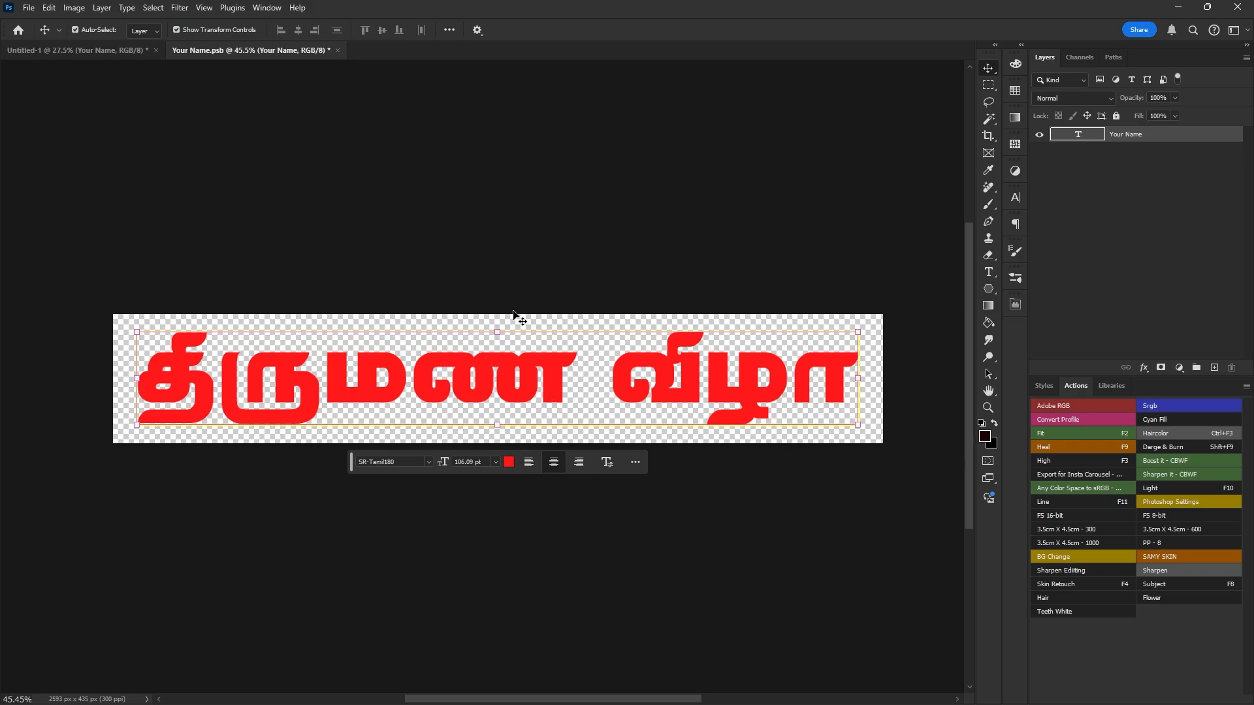
pyautogui.click(988, 273)
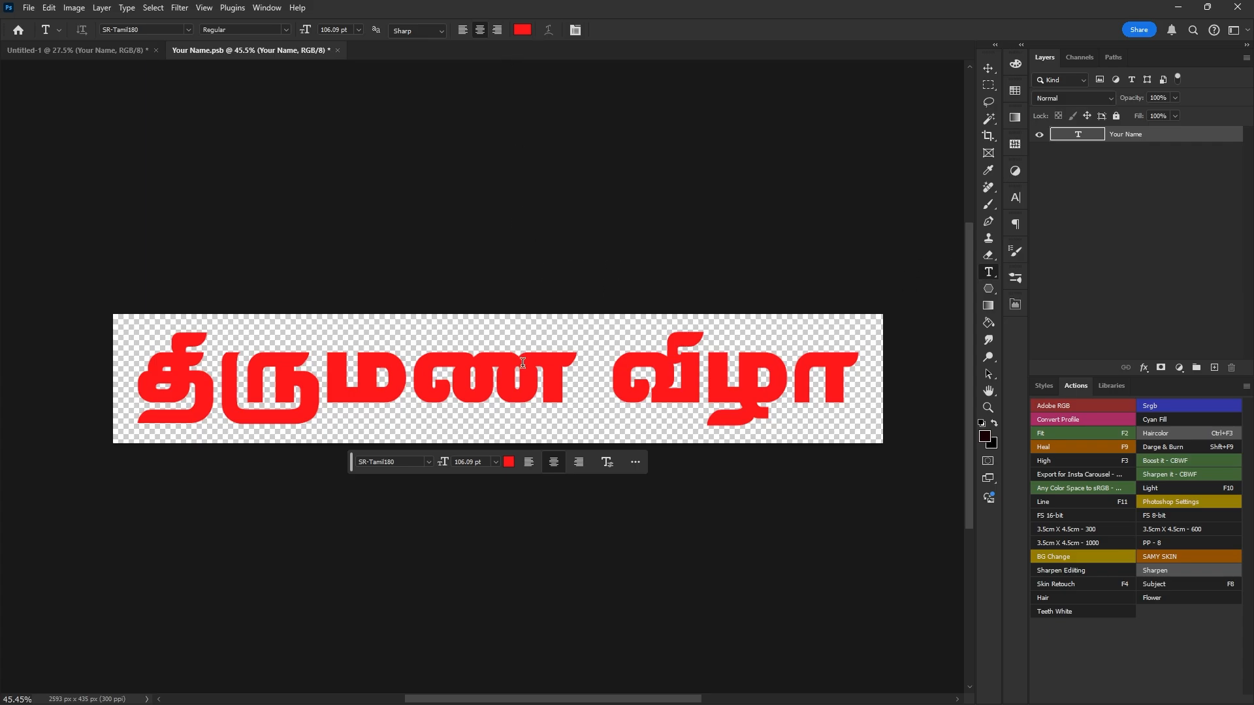
pyautogui.click(522, 29)
pyautogui.write('ffffff')
pyautogui.press('Return')
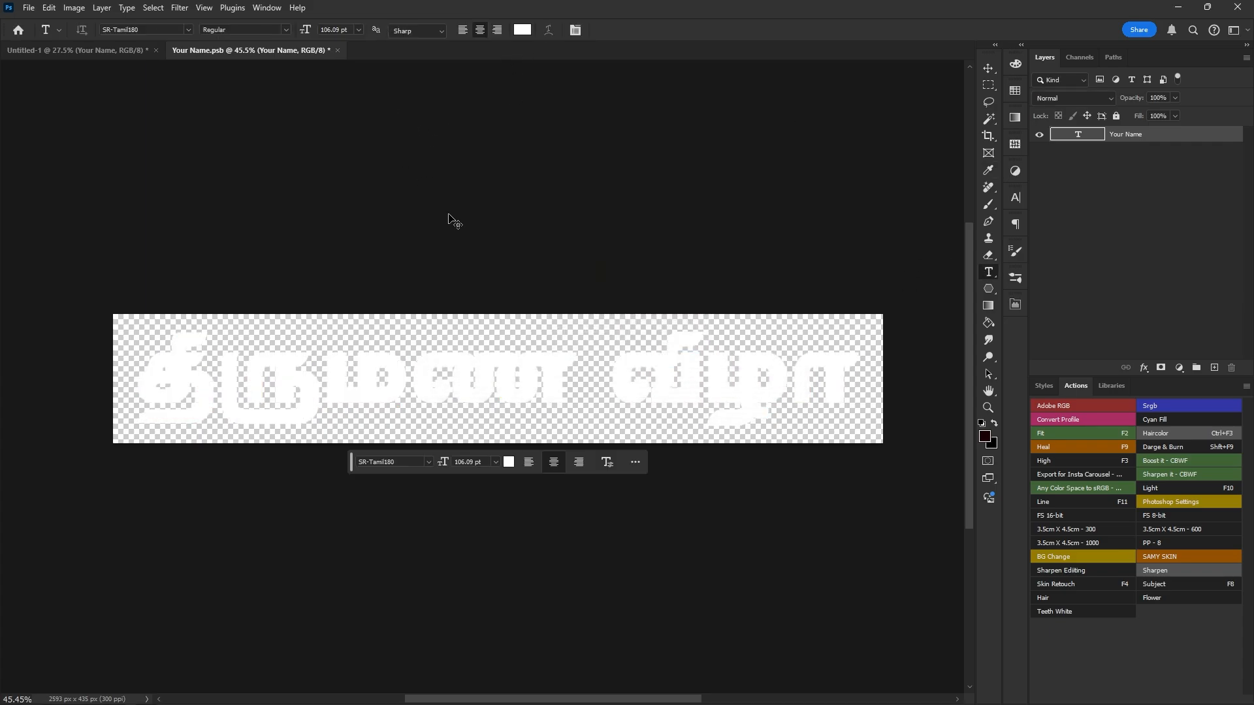
pyautogui.press('v')
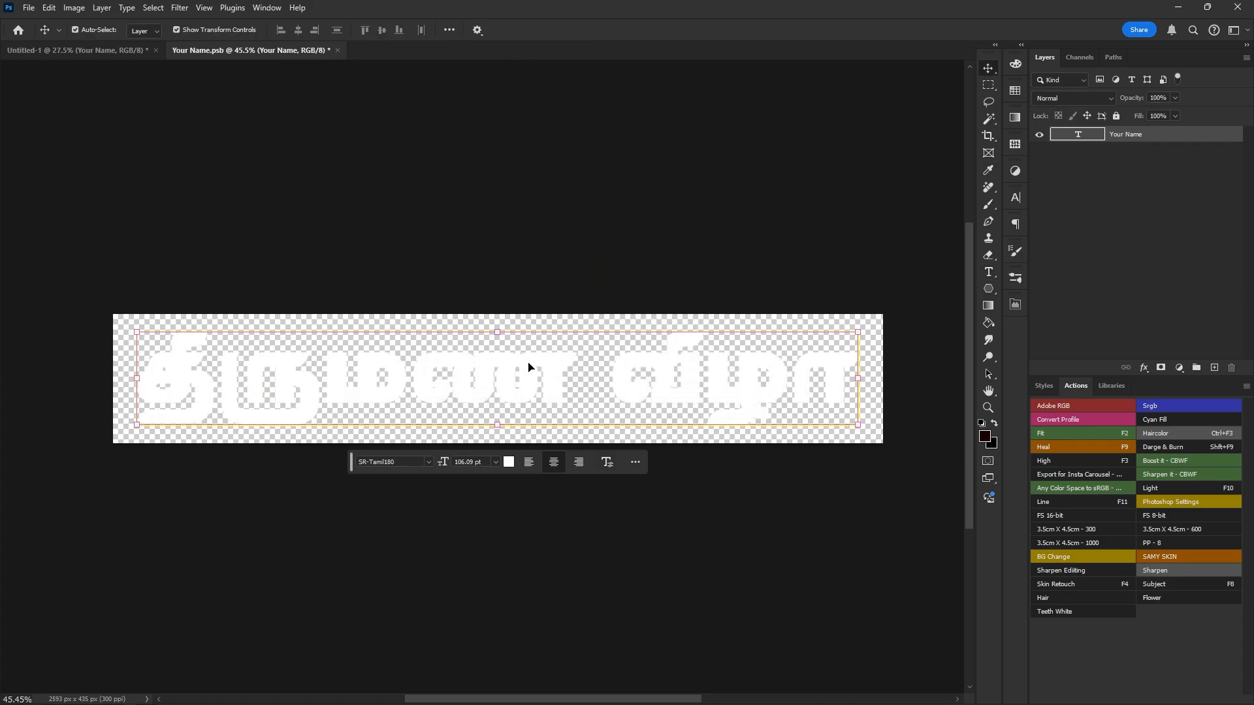
# Step: Convert the white Your Name text layer inside Your Name.psb into a smart object for smart filters
pyautogui.rightClick(1172, 140)
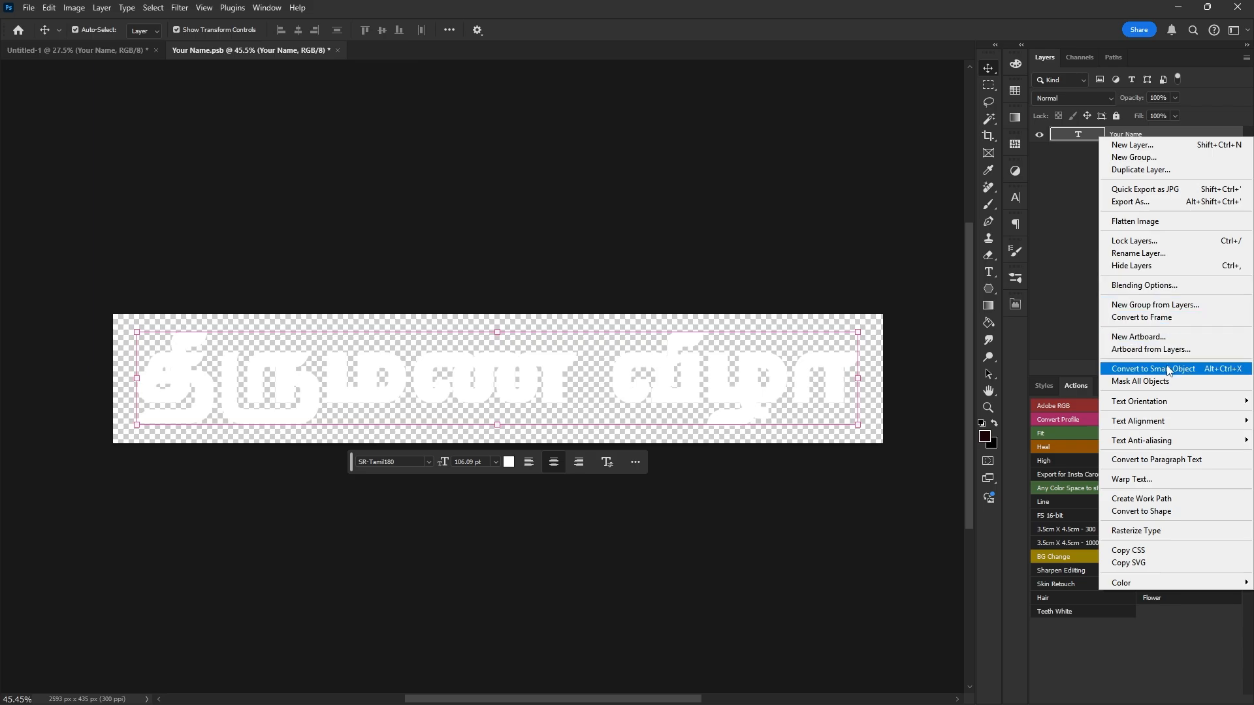
pyautogui.click(223, 4)
pyautogui.click(179, 7)
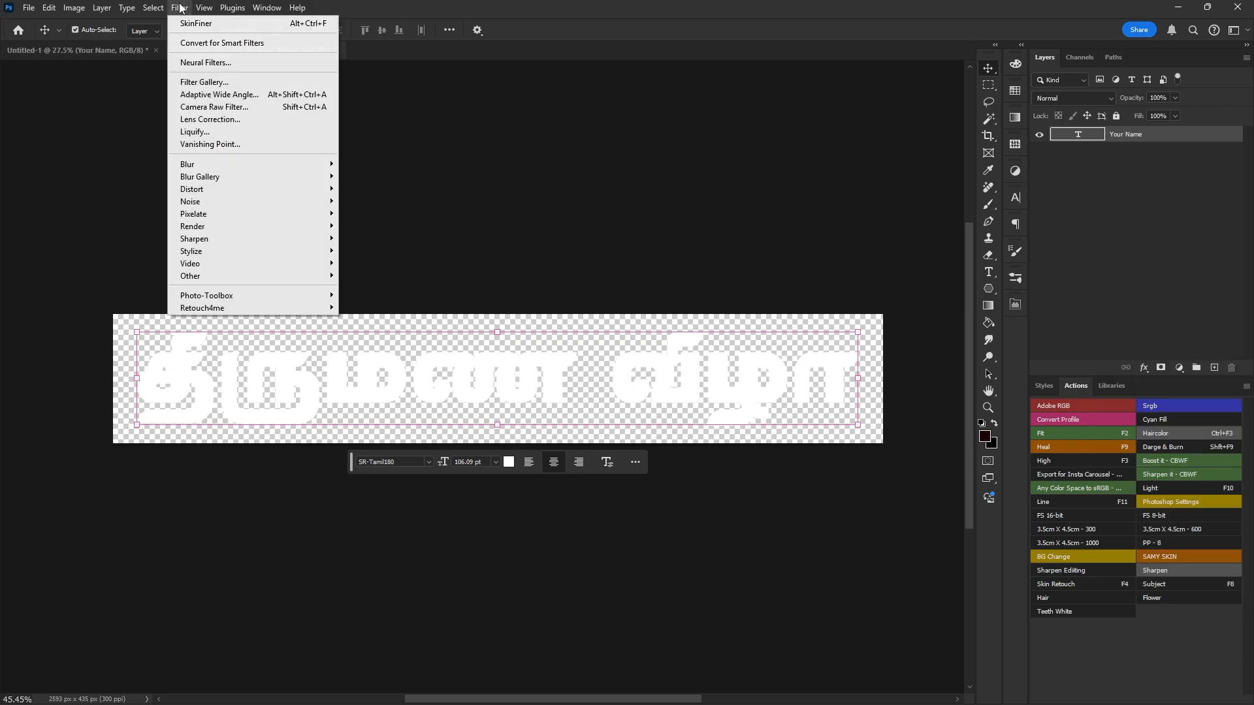
pyautogui.click(216, 43)
pyautogui.click(613, 266)
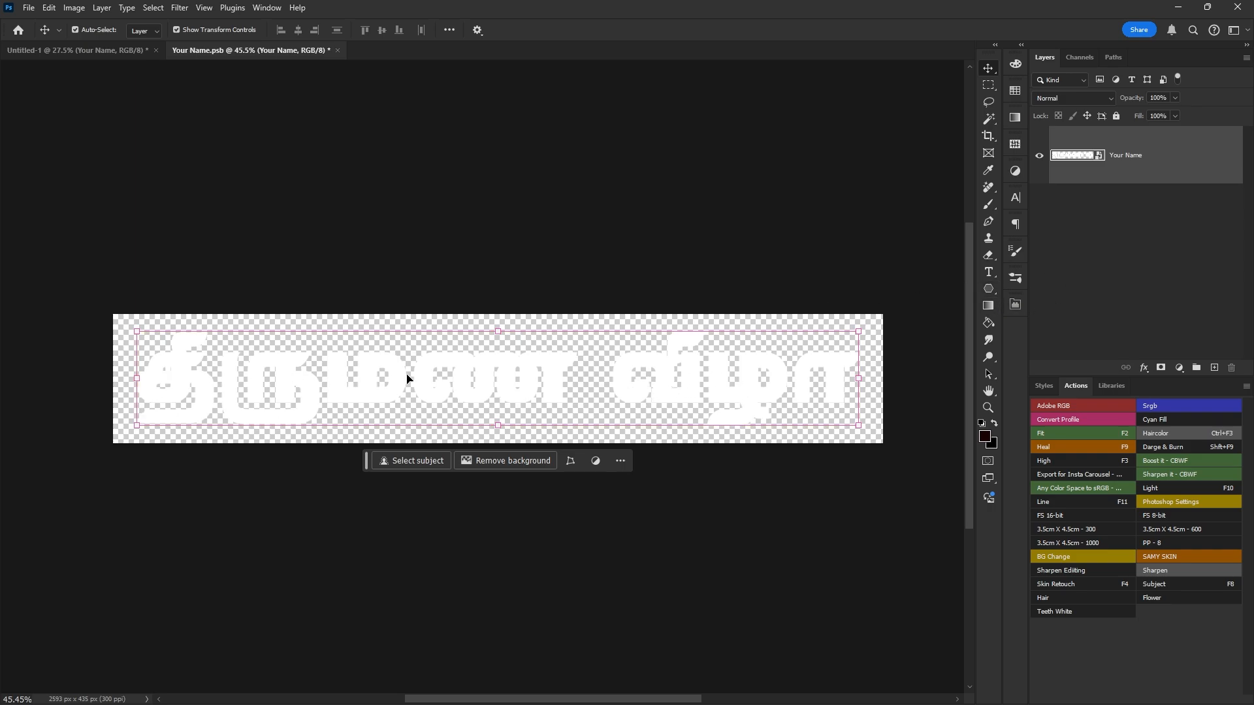
# Step: Add a black Multiply drop shadow to the Your Name layer with distance 0 px, spread 19% and size 40 px
pyautogui.doubleClick(1209, 164)
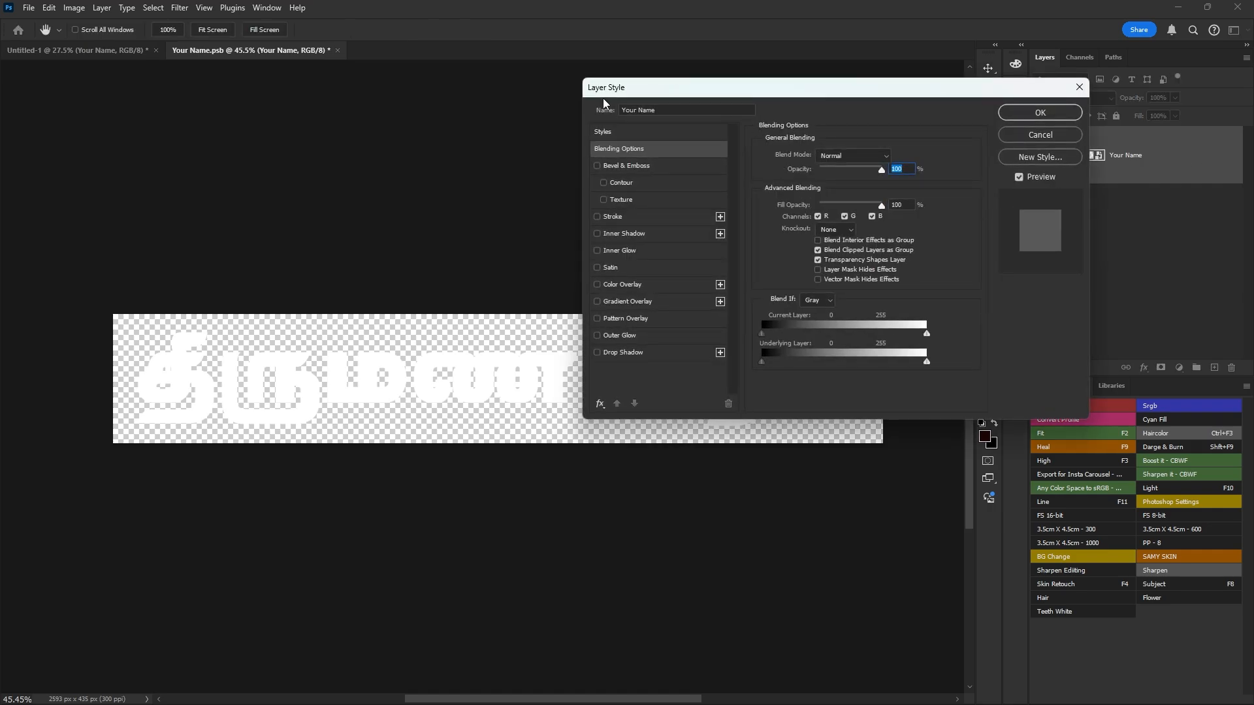
pyautogui.click(623, 353)
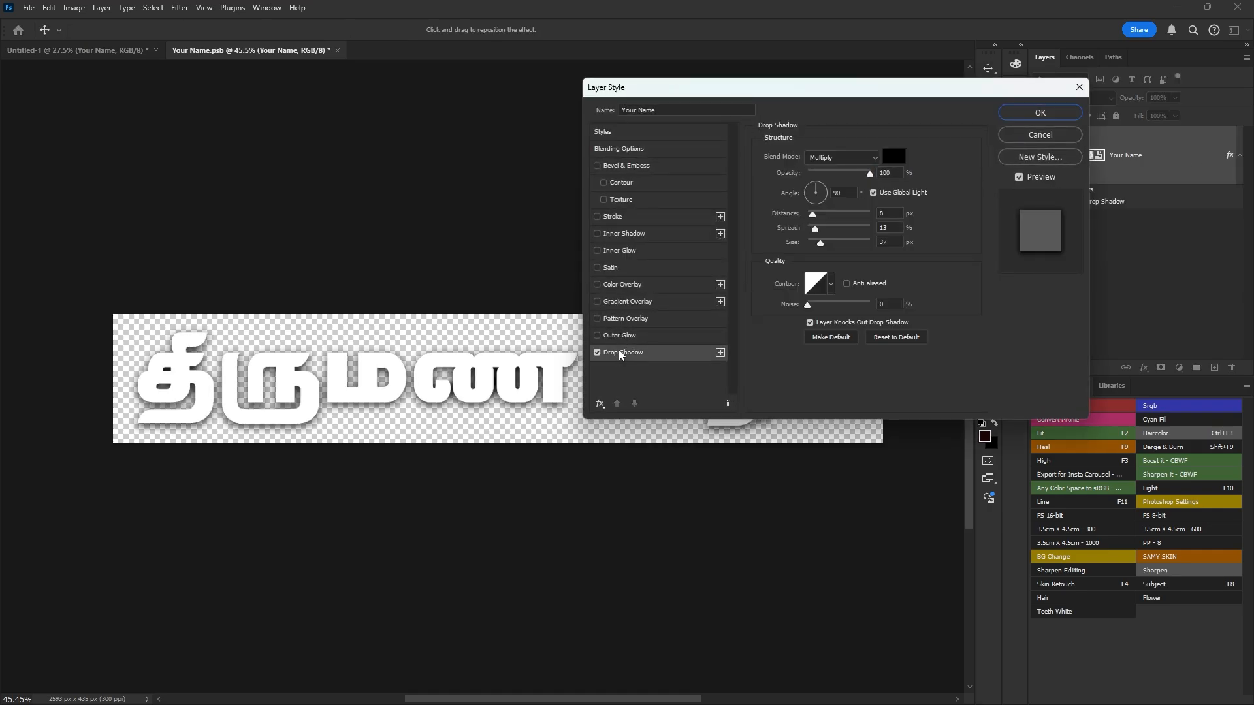
pyautogui.moveTo(817, 228); pyautogui.dragTo(819, 229)
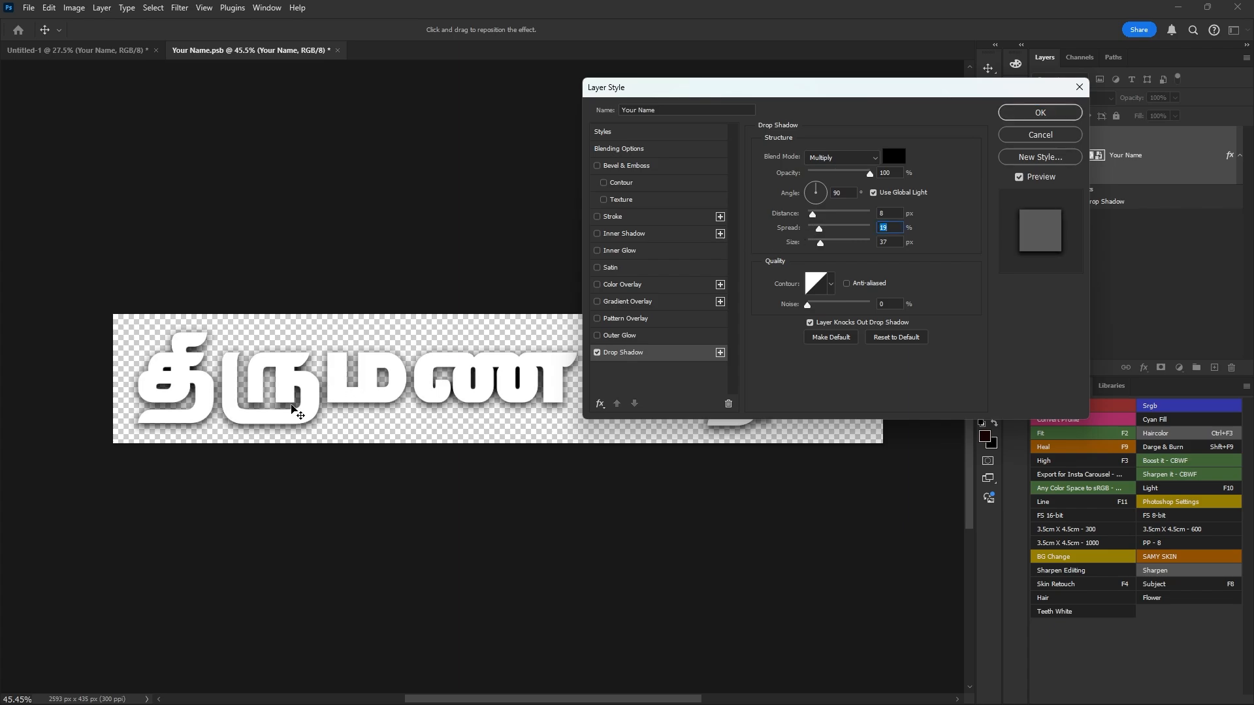
pyautogui.moveTo(813, 214); pyautogui.dragTo(822, 246)
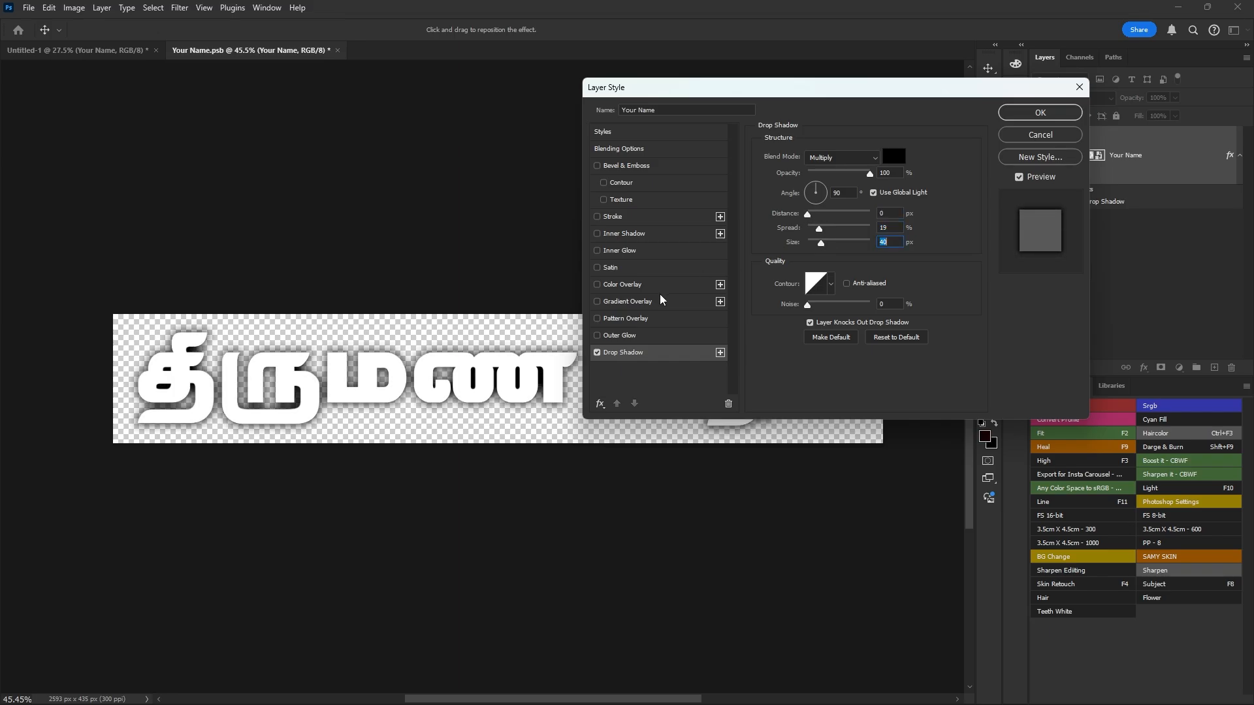
pyautogui.click(1024, 116)
# Step: Duplicate the Your Name layer with its drop shadow and nudge the copy up 20 px
pyautogui.moveTo(1211, 176); pyautogui.dragTo(1211, 343)
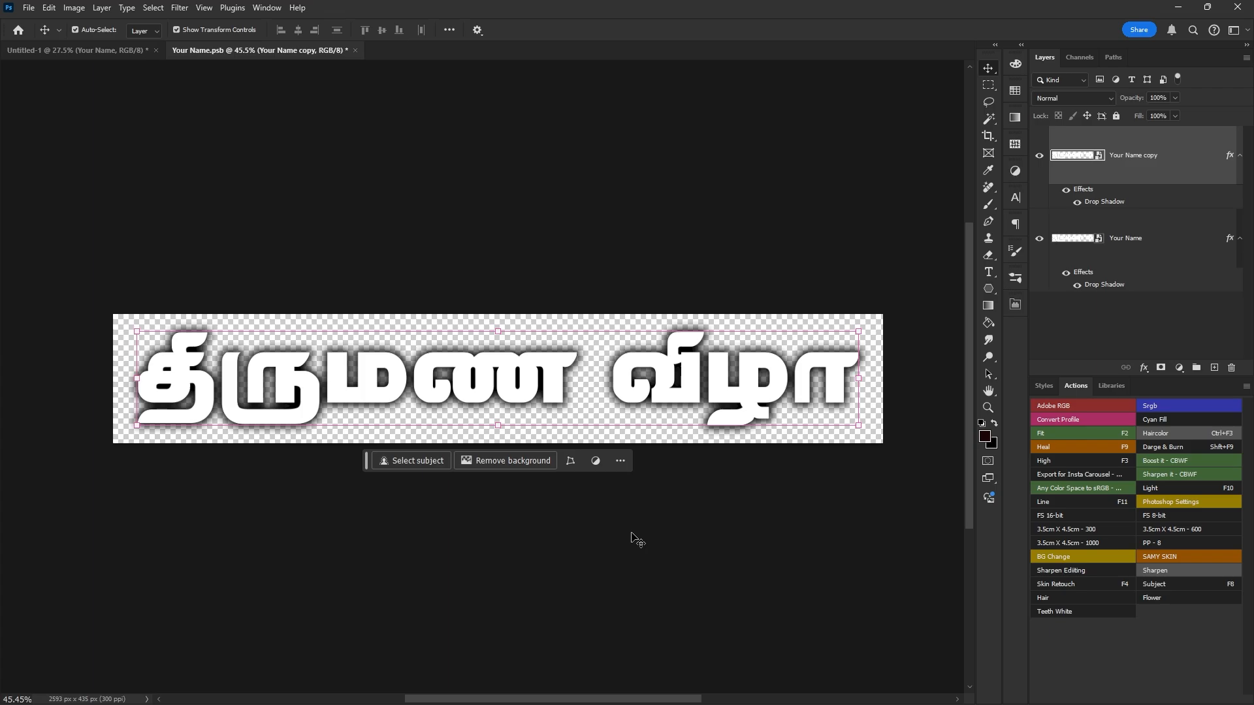
pyautogui.hotkey('shift', 'Up')
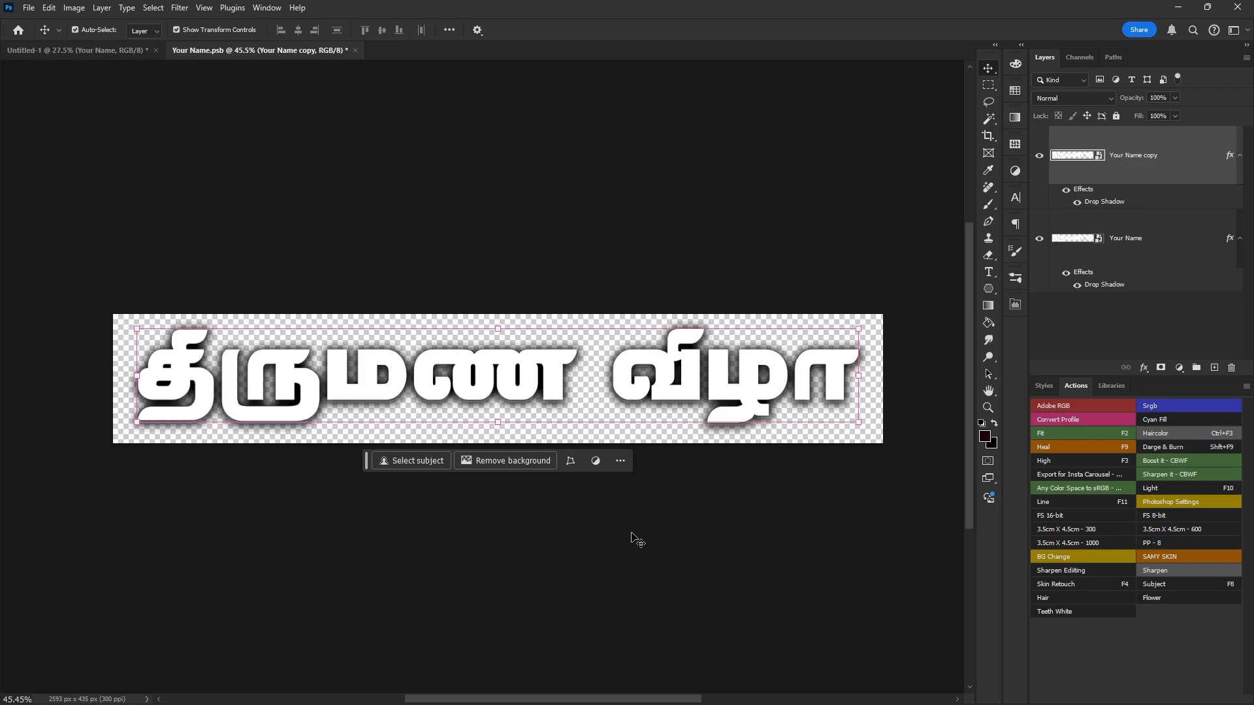
pyautogui.hotkey('shift', 'Up')
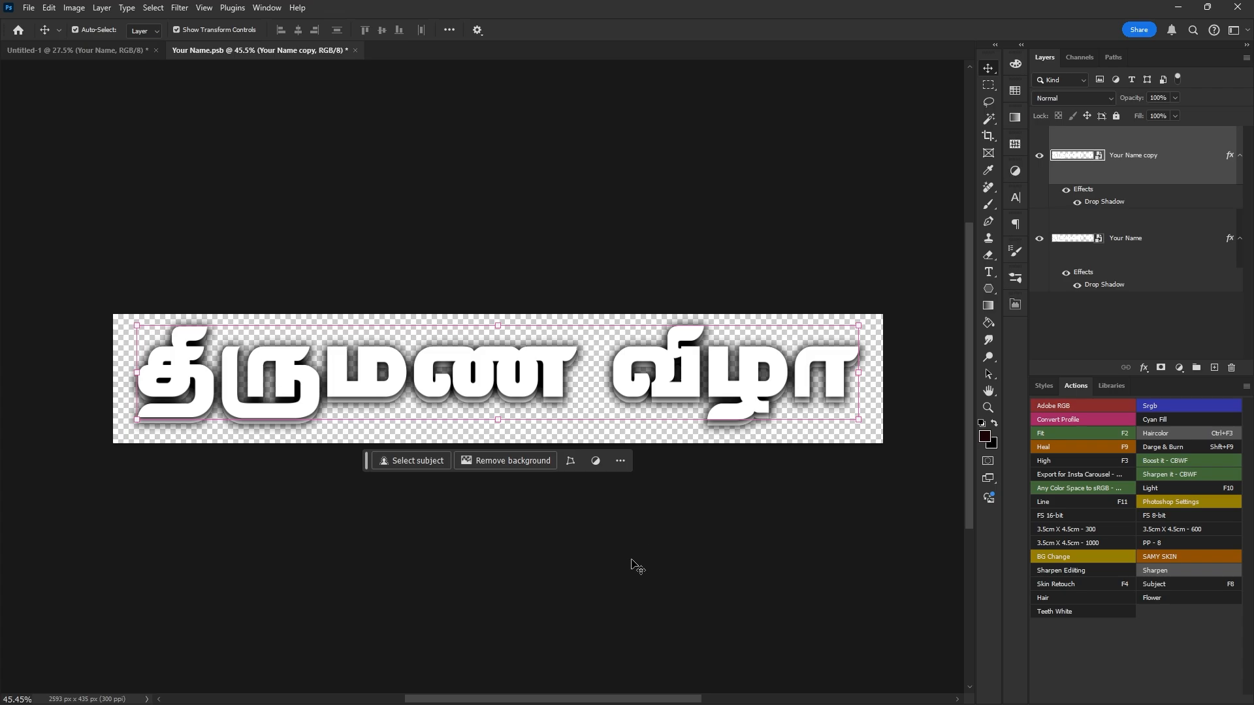
# Step: Try offsetting the Your Name copy layer 20 px to the right, and undo the shift
pyautogui.click(762, 508)
pyautogui.moveTo(801, 392); pyautogui.dragTo(870, 453)
pyautogui.moveTo(483, 491); pyautogui.dragTo(1110, 470)
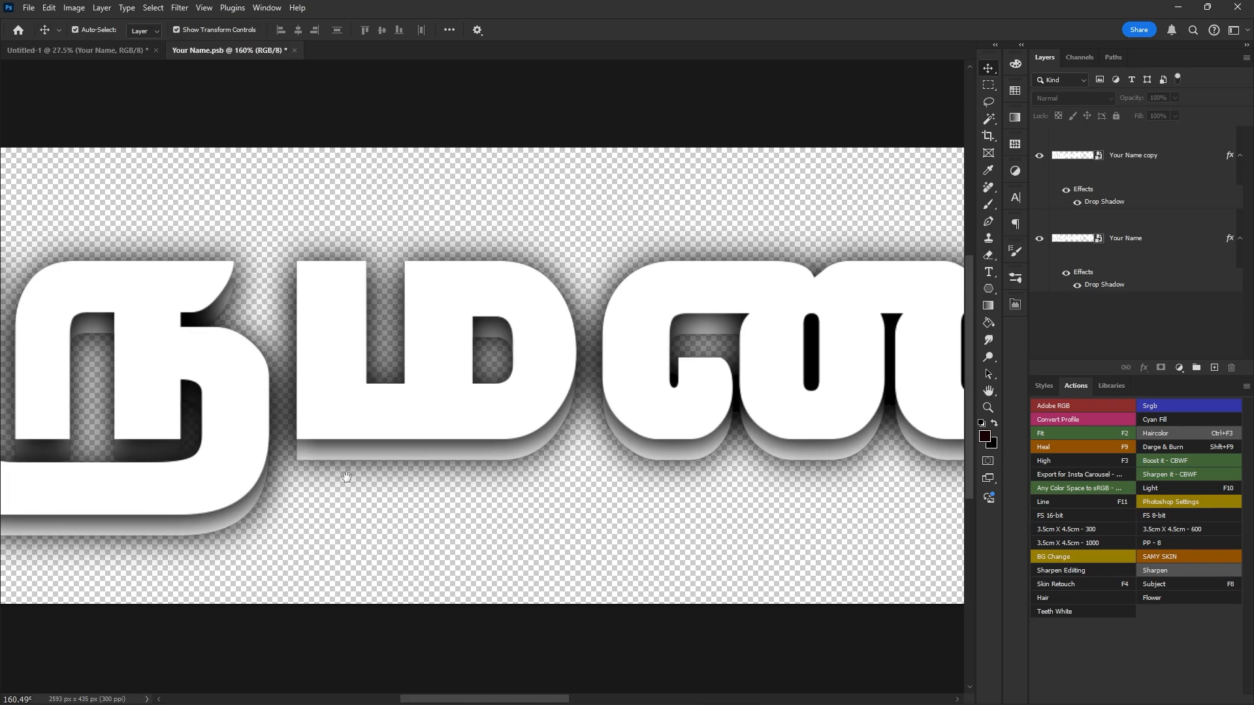
pyautogui.moveTo(274, 477); pyautogui.dragTo(862, 482)
pyautogui.click(467, 466)
pyautogui.click(466, 466)
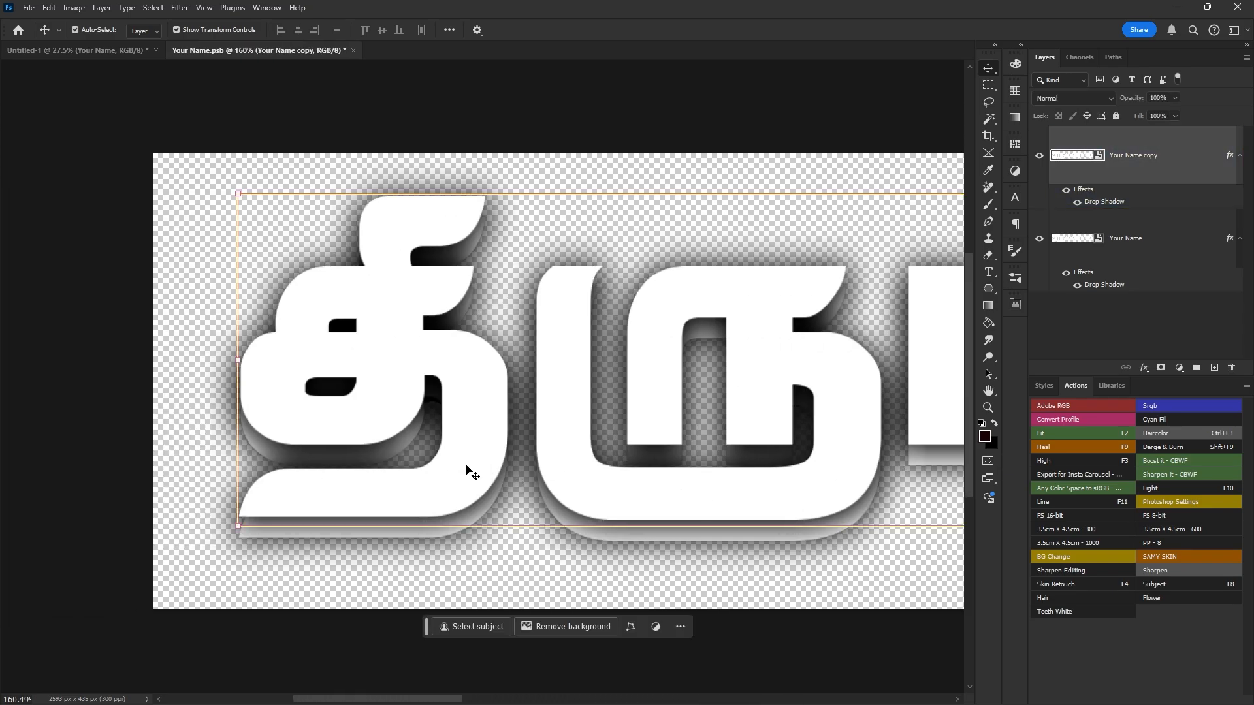
pyautogui.hotkey('shift', 'Right')
pyautogui.hotkey('shift', 'Right')
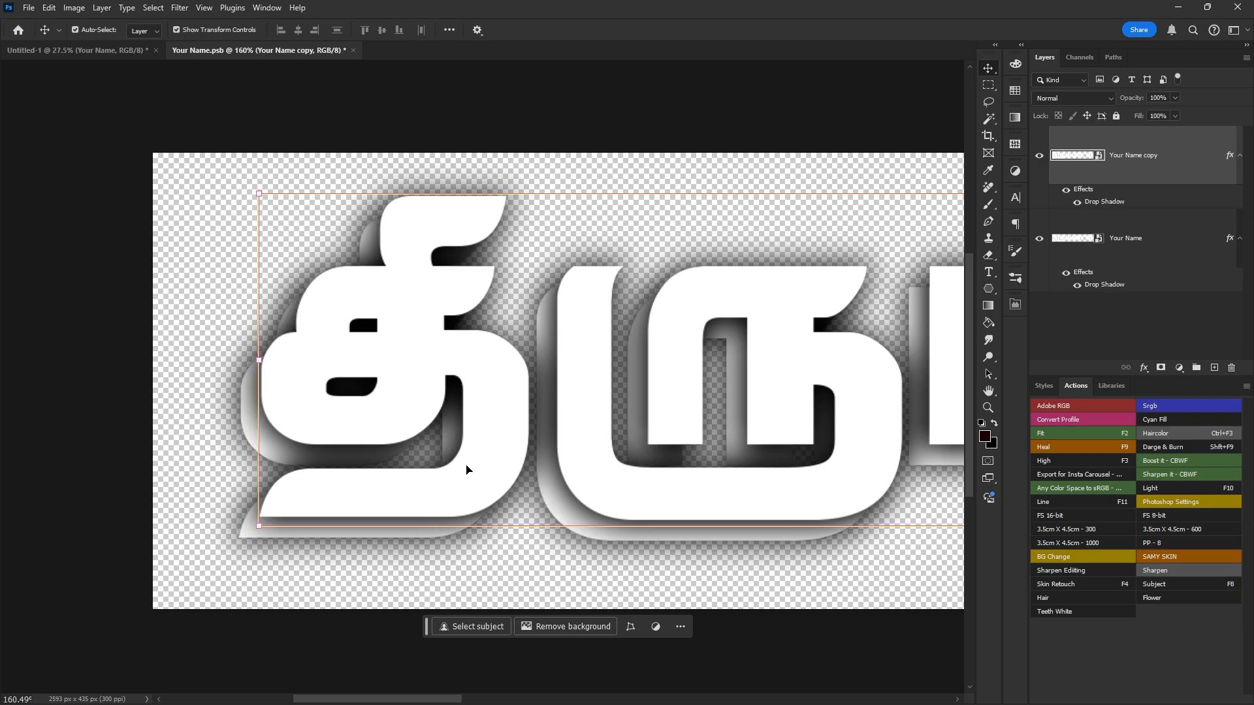
pyautogui.hotkey('ctrl', 'z')
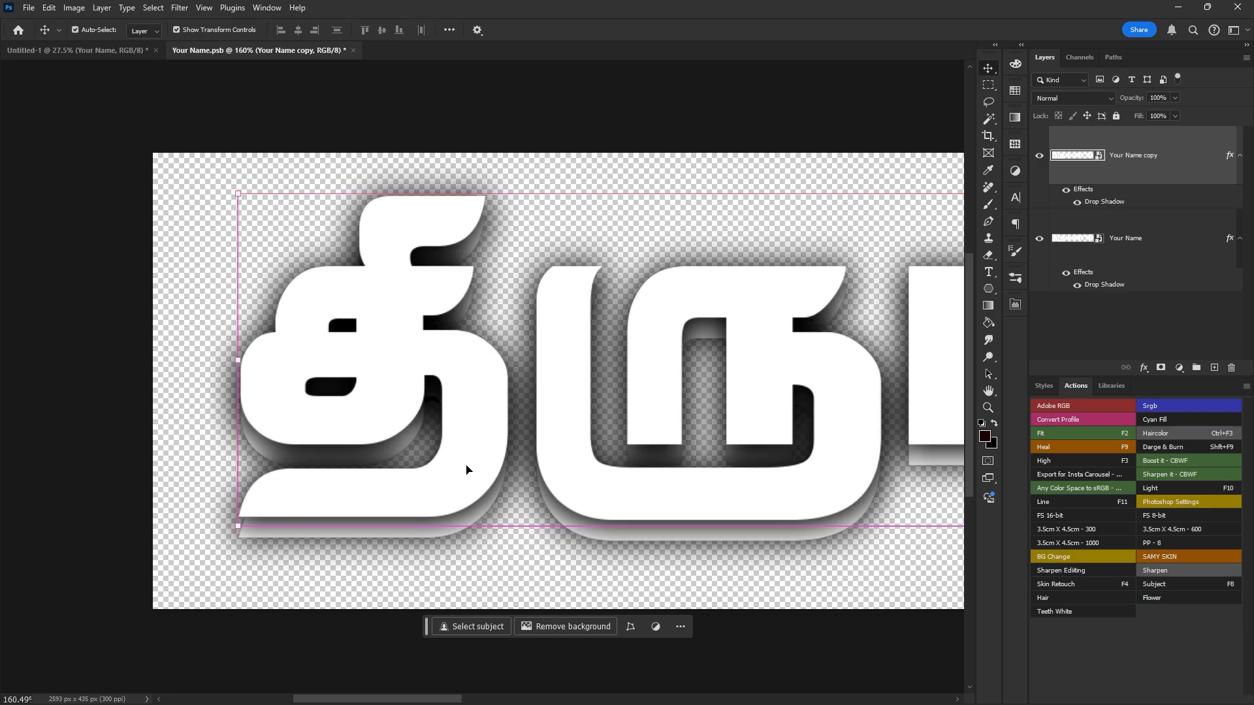
pyautogui.hotkey('ctrl', '0')
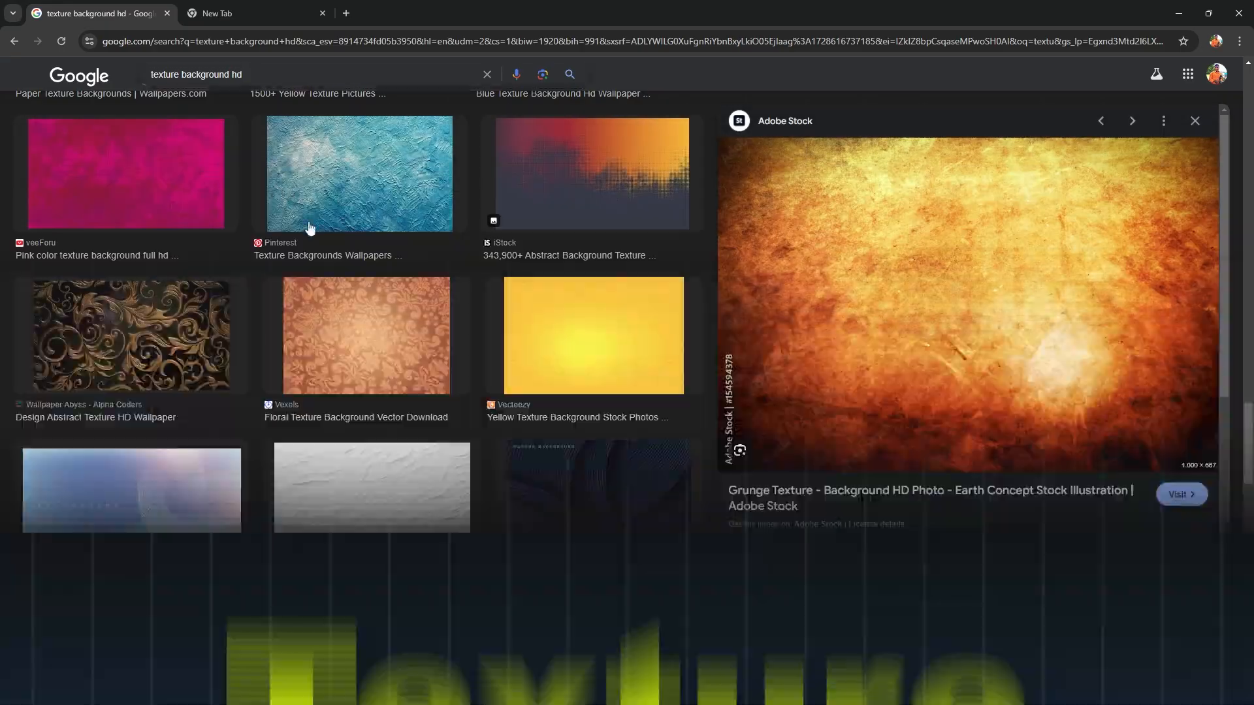
# Step: Switch to the browser's Google Images results for "texture background hd", look through the textures and narrow them to orange
pyautogui.scroll(-10, 411, 334)
pyautogui.scroll(-15, 412, 335)
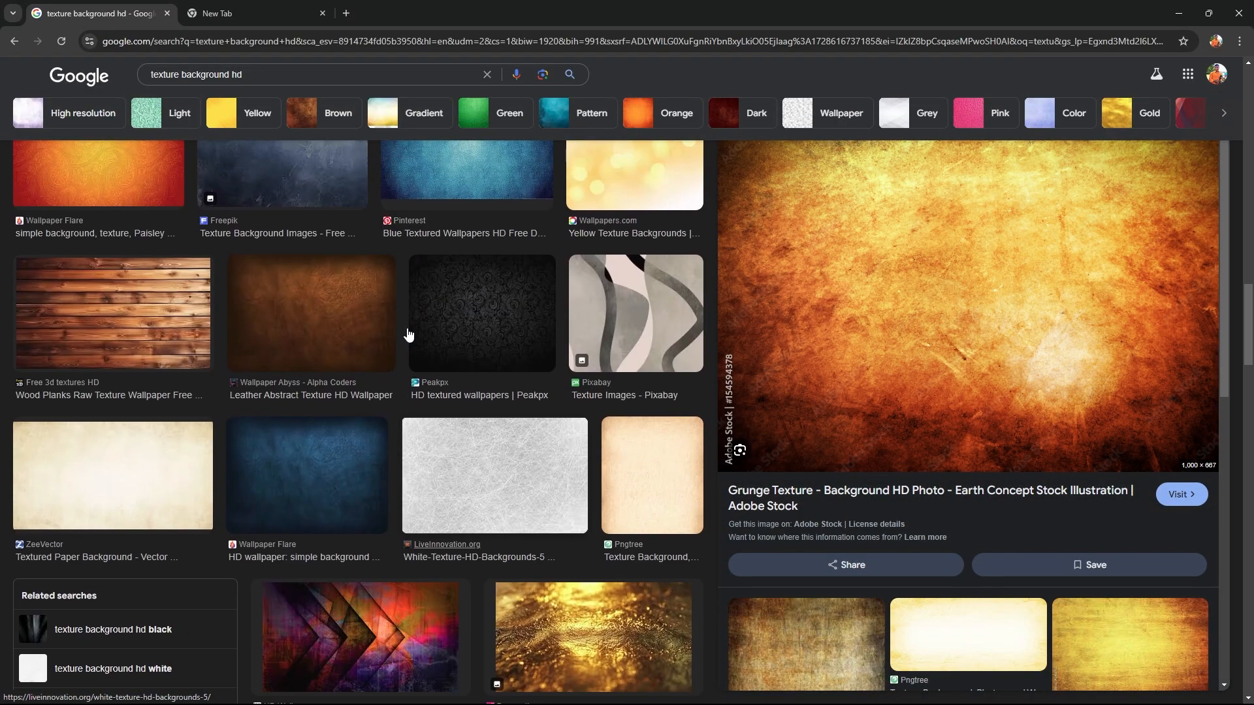
pyautogui.scroll(-5, 425, 334)
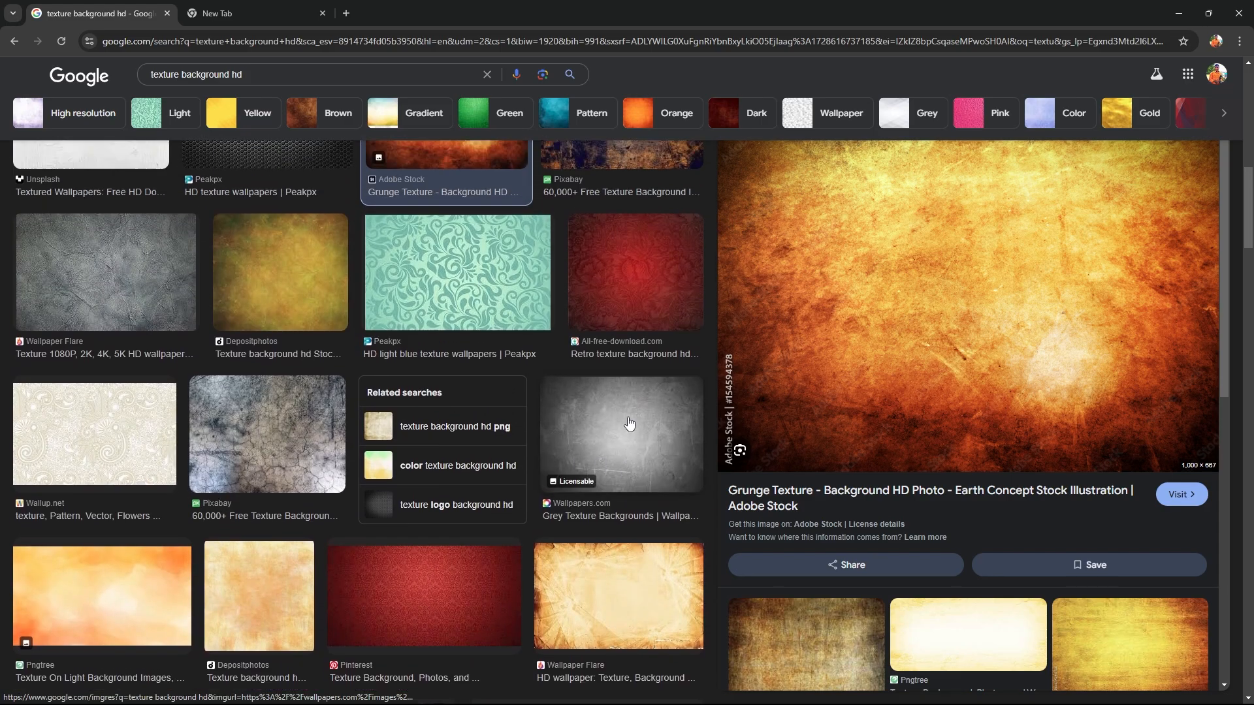
pyautogui.scroll(-4, 633, 451)
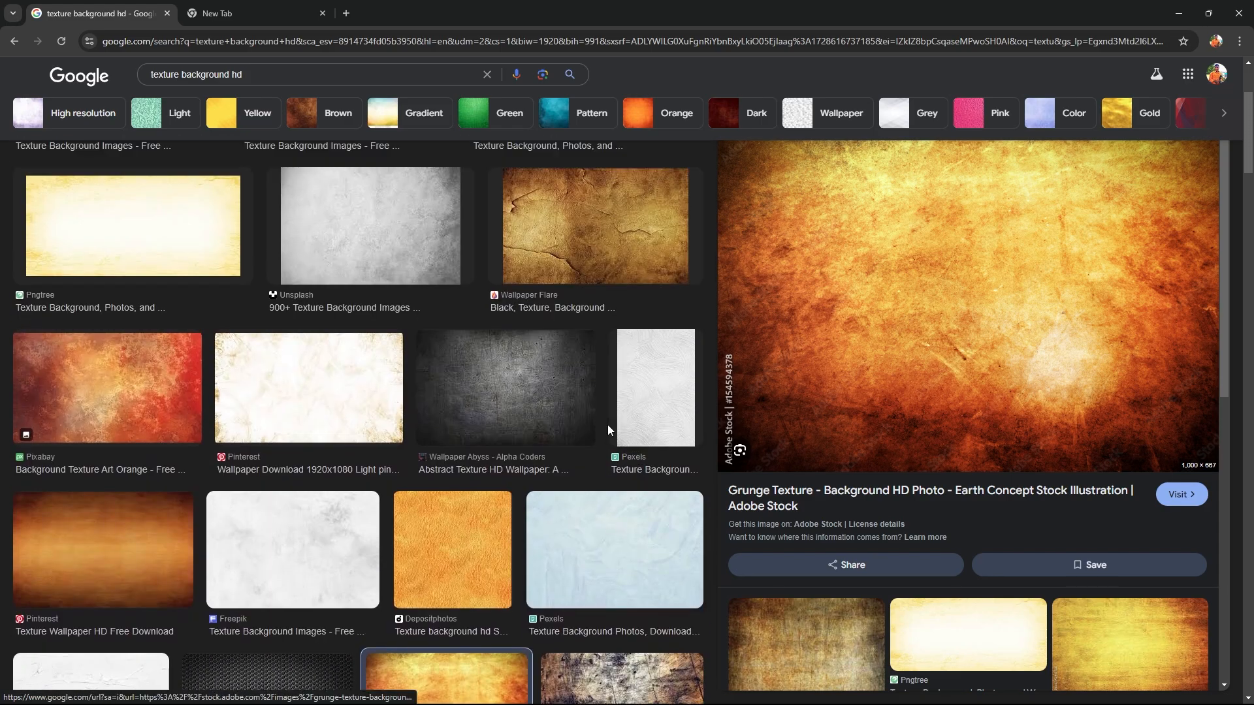
pyautogui.scroll(3, 608, 430)
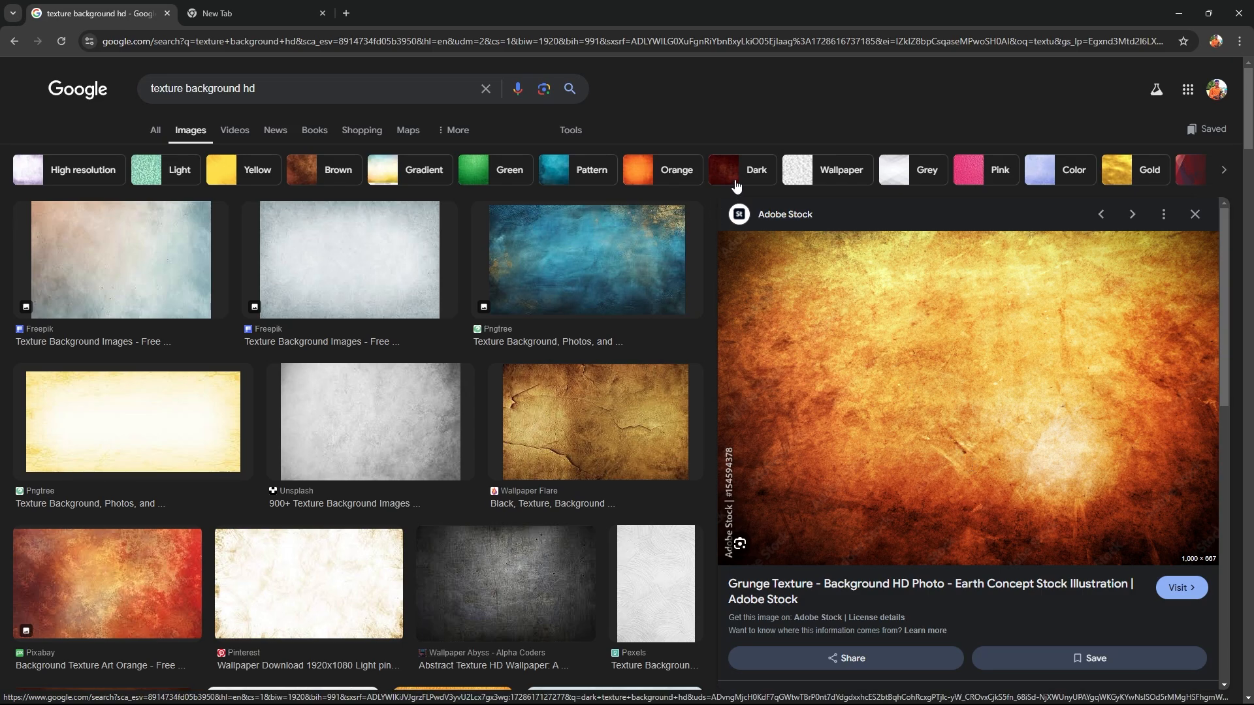
pyautogui.click(663, 170)
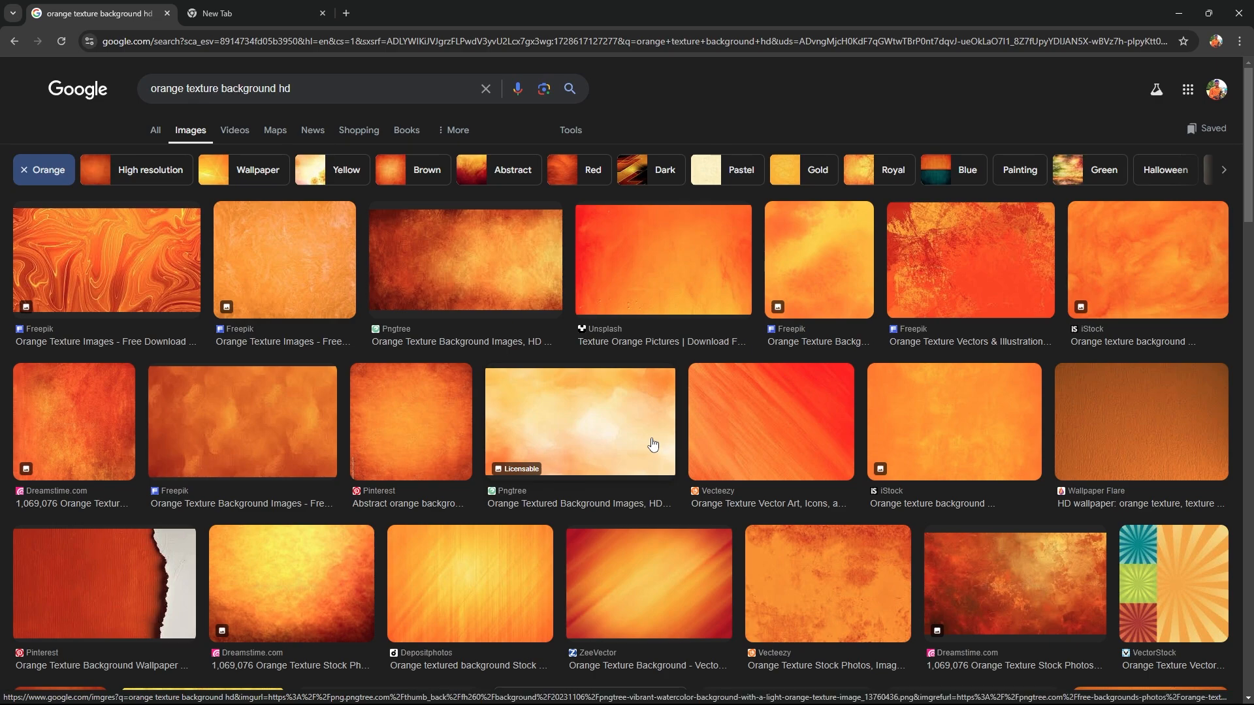
# Step: Open the preview of the dark-to-light orange grunge texture from Pngtree in the orange image results
pyautogui.scroll(-4, 652, 445)
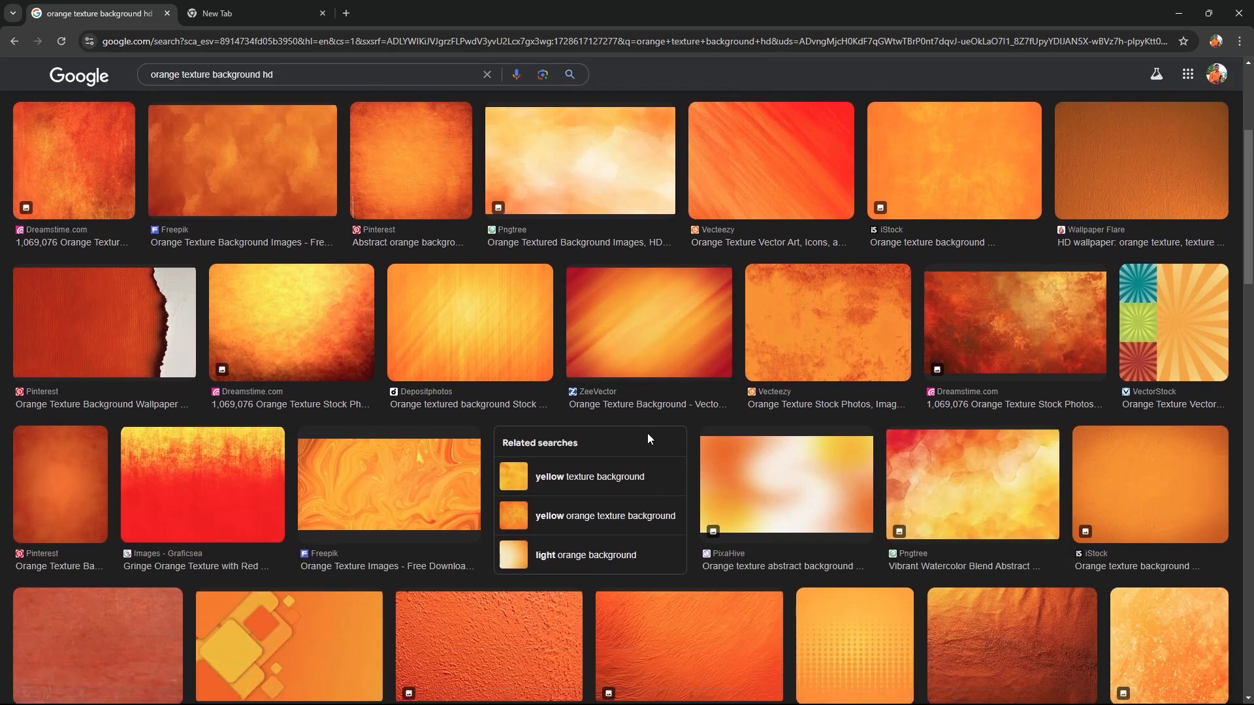
pyautogui.scroll(4, 648, 433)
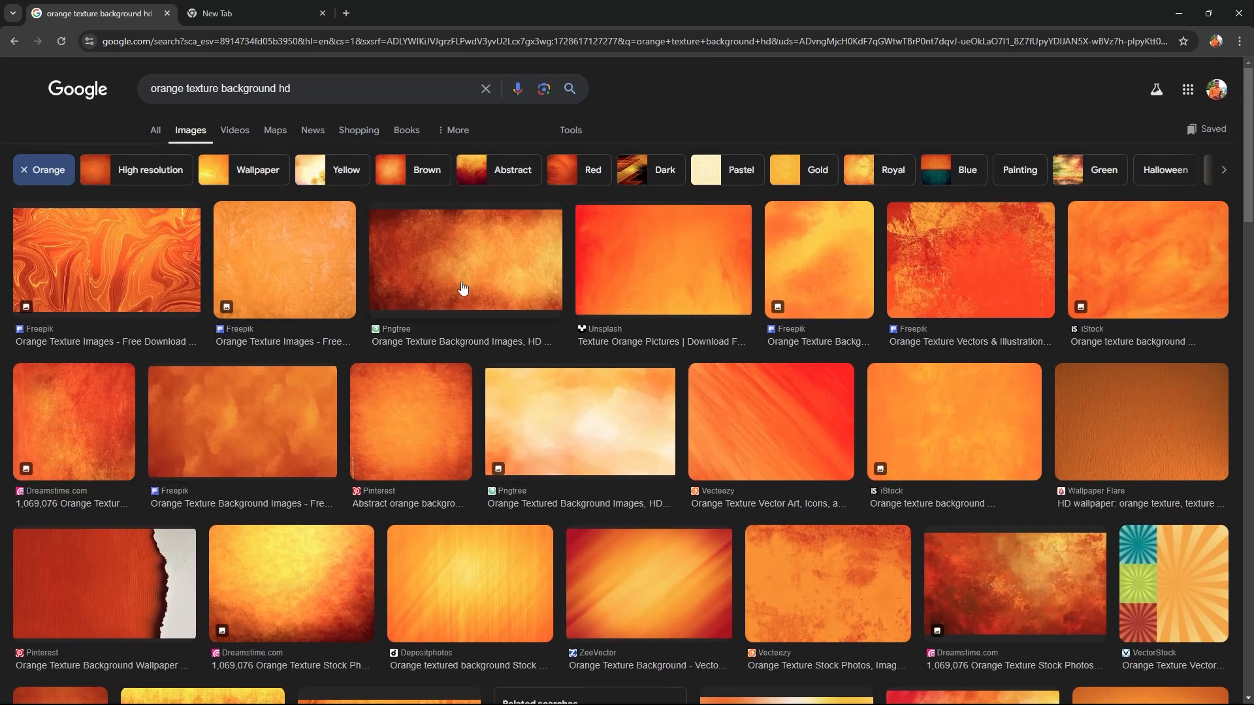
pyautogui.click(507, 272)
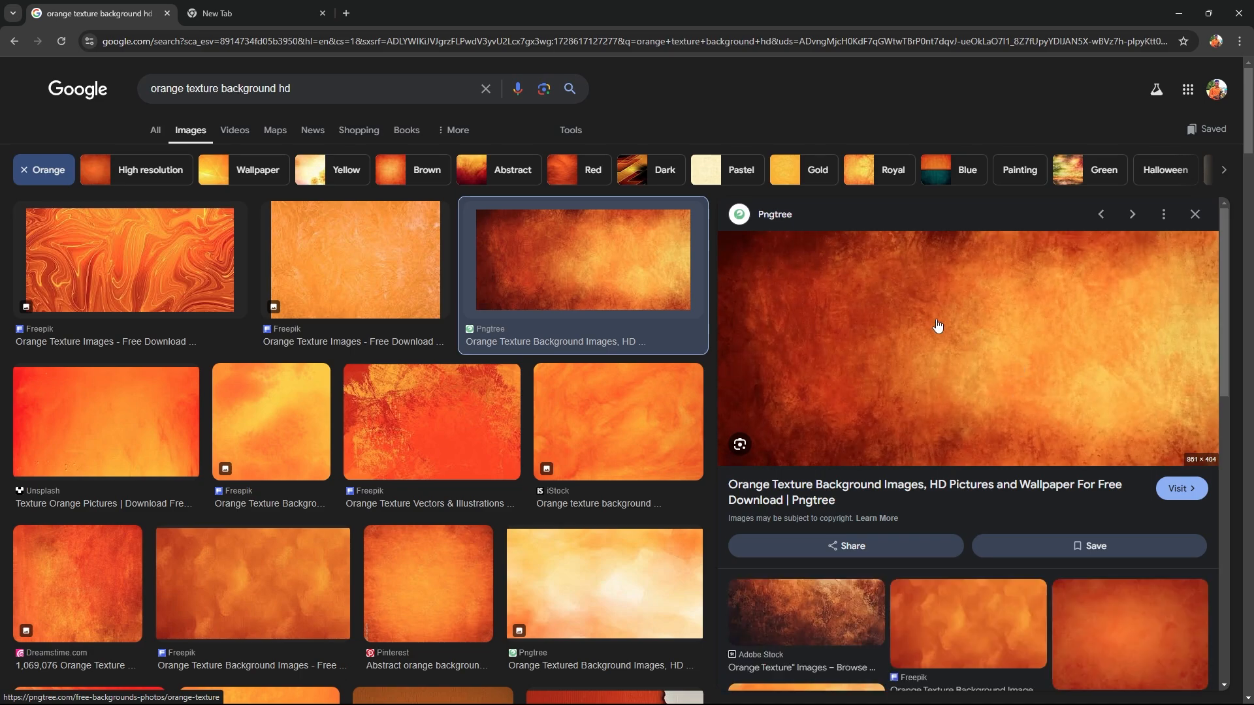
# Step: Copy the Pngtree orange texture image, switch to Photoshop and paste it above the Your Name copy layer in Your Name.psb
pyautogui.rightClick(927, 366)
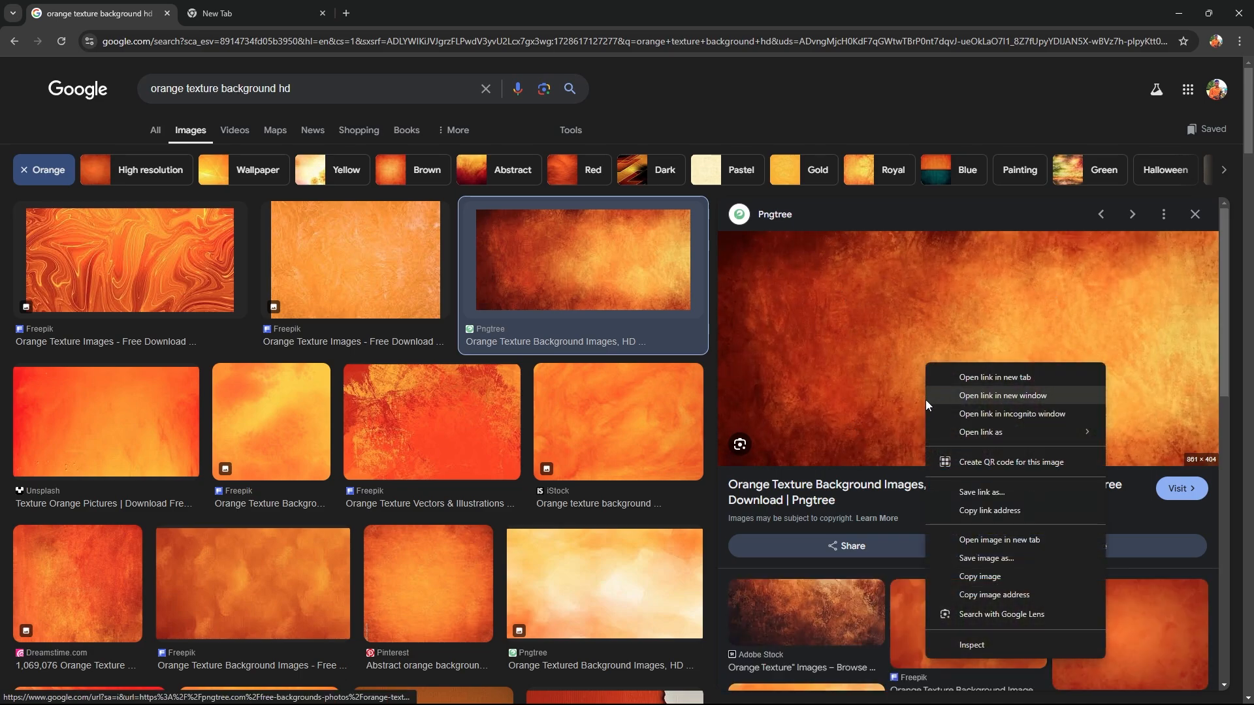
pyautogui.click(947, 578)
pyautogui.hotkey('alt', 'Tab')
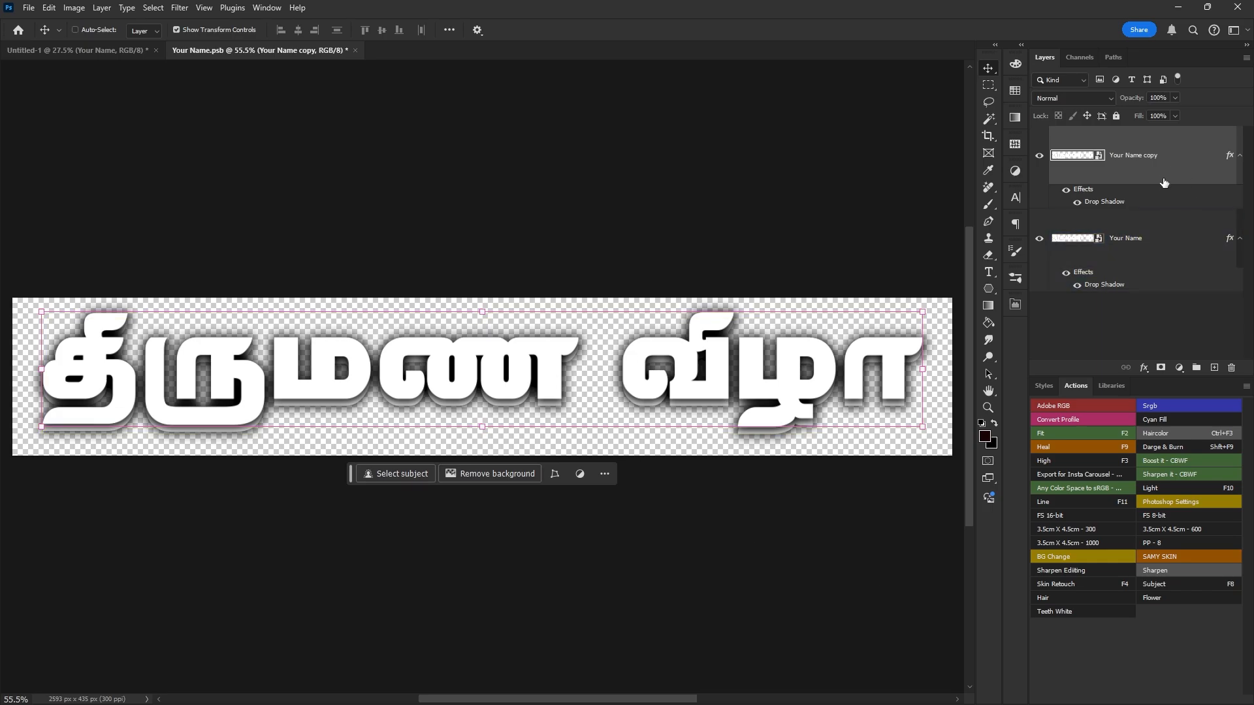
pyautogui.hotkey('ctrl', 'v')
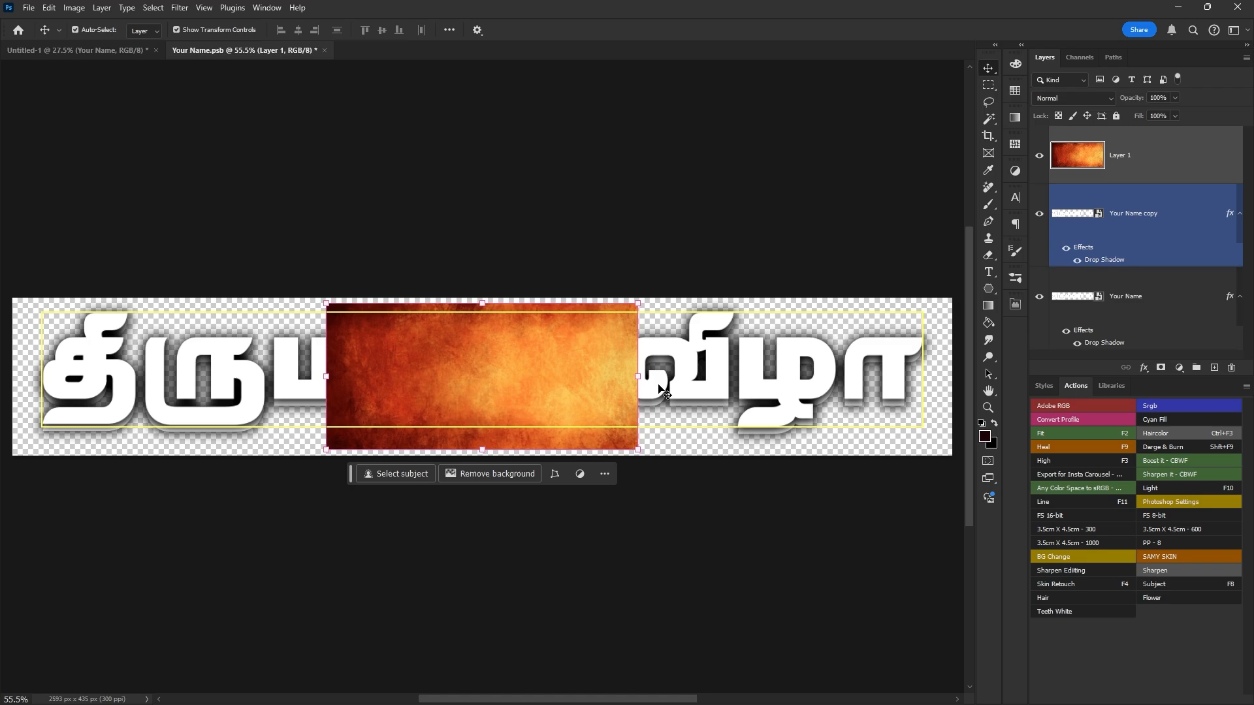
# Step: Clip the orange texture layer to the Your Name copy layer and enlarge it to cover the whole Tamil text
pyautogui.rightClick(1152, 171)
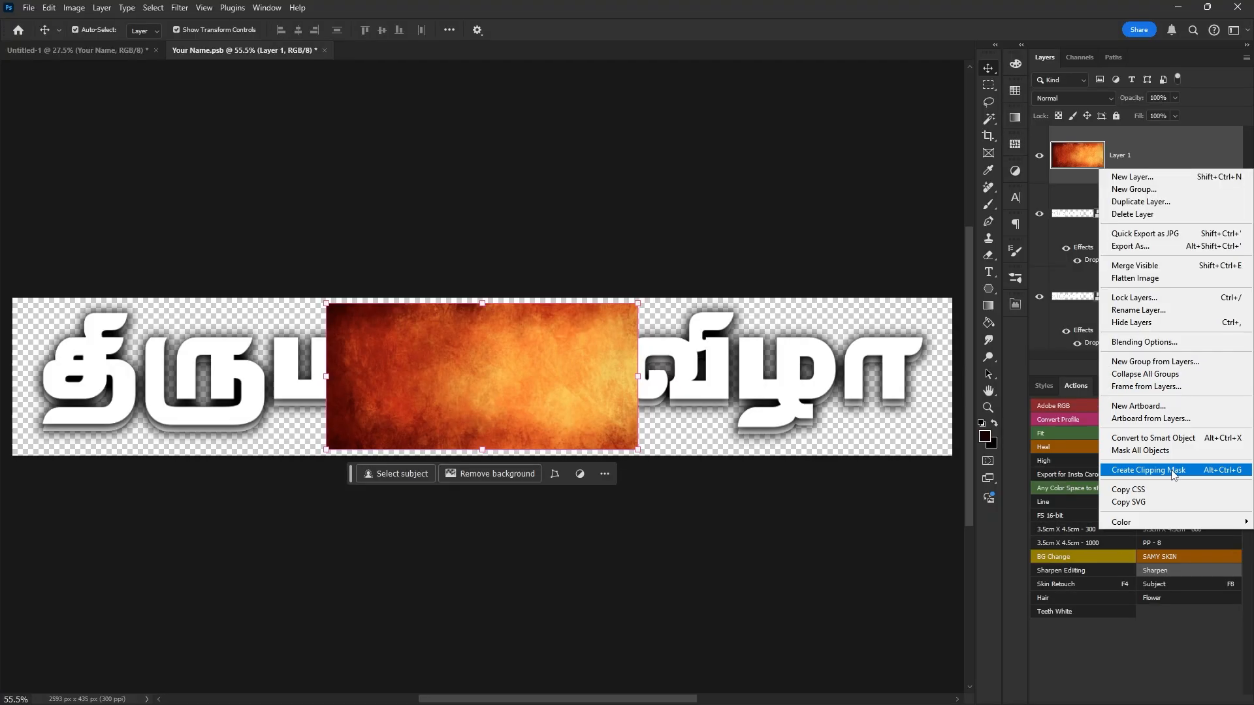
pyautogui.click(1171, 470)
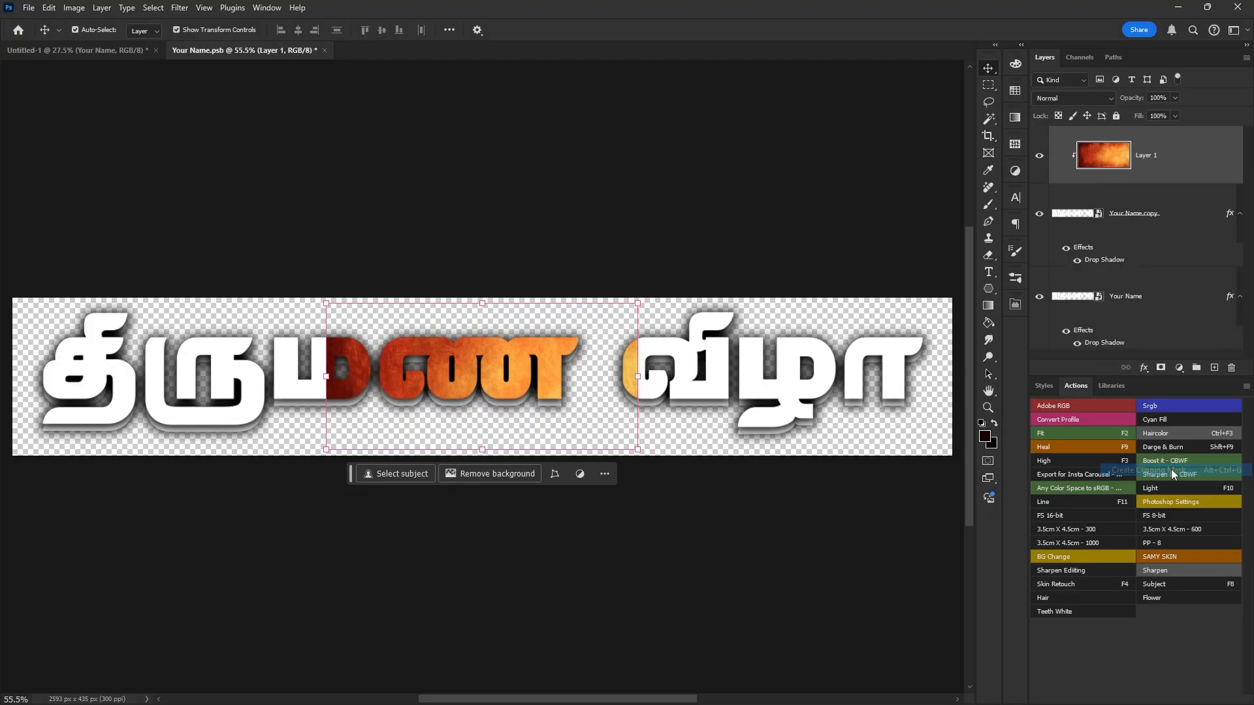
pyautogui.click(1118, 214)
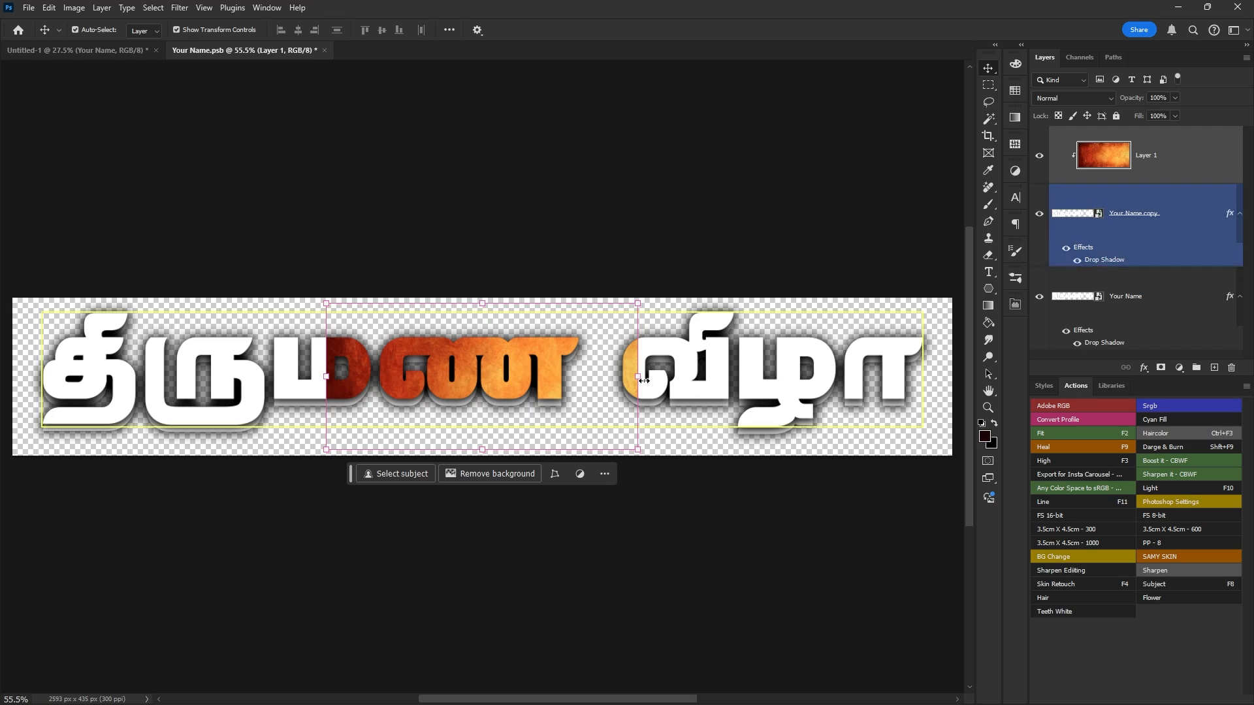
pyautogui.click(410, 403)
pyautogui.scroll(-2, 627, 401)
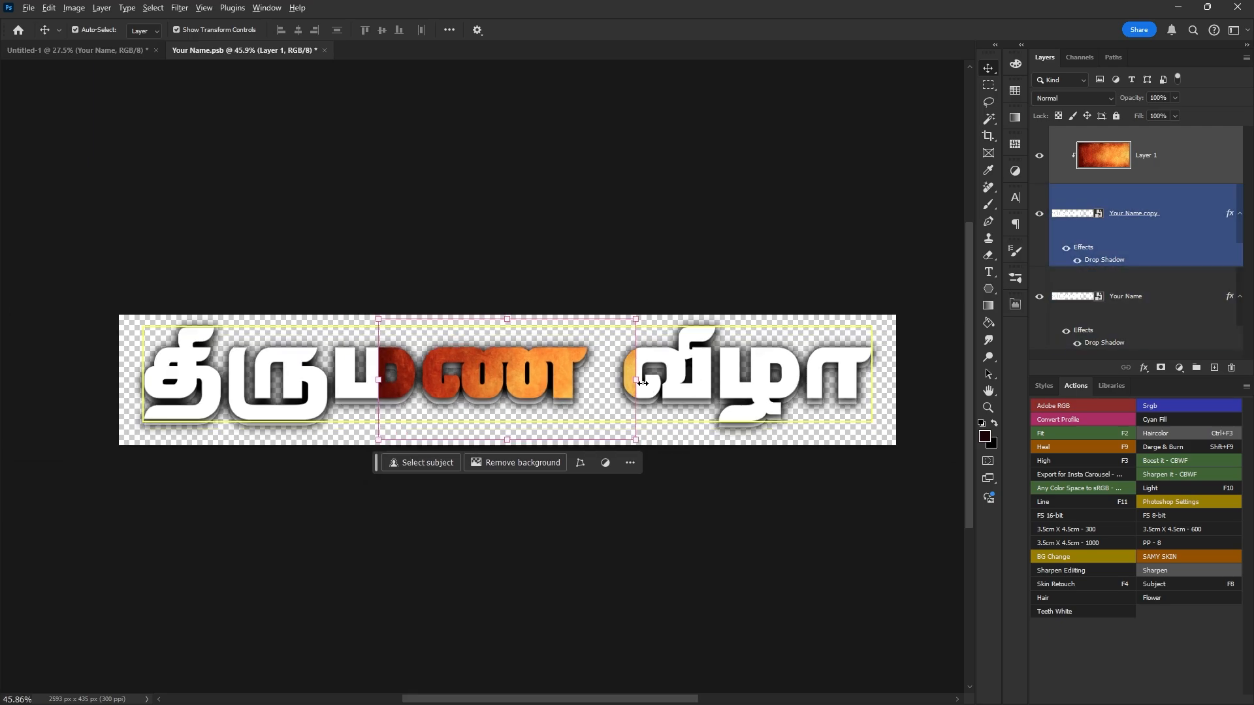
pyautogui.moveTo(643, 383); pyautogui.dragTo(897, 387)
pyautogui.press('Return')
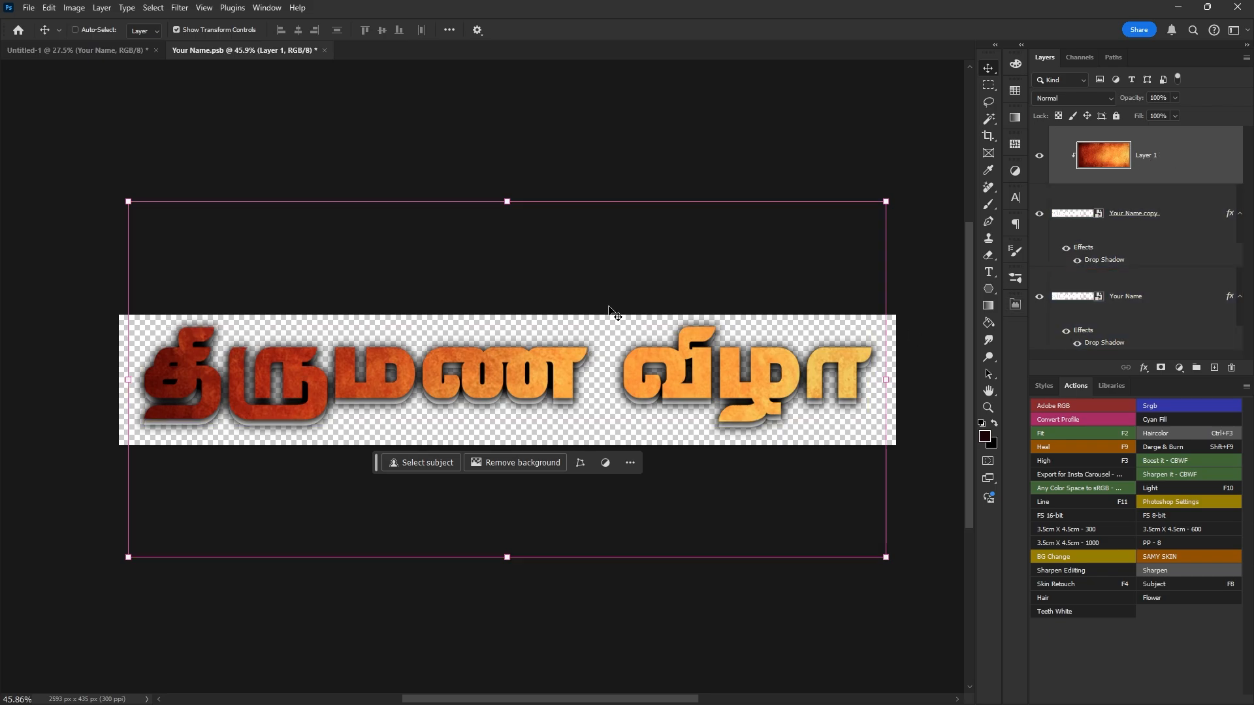
# Step: Brighten the texture layer with Curves by moving the white point to input 177
pyautogui.hotkey('ctrl', 'm')
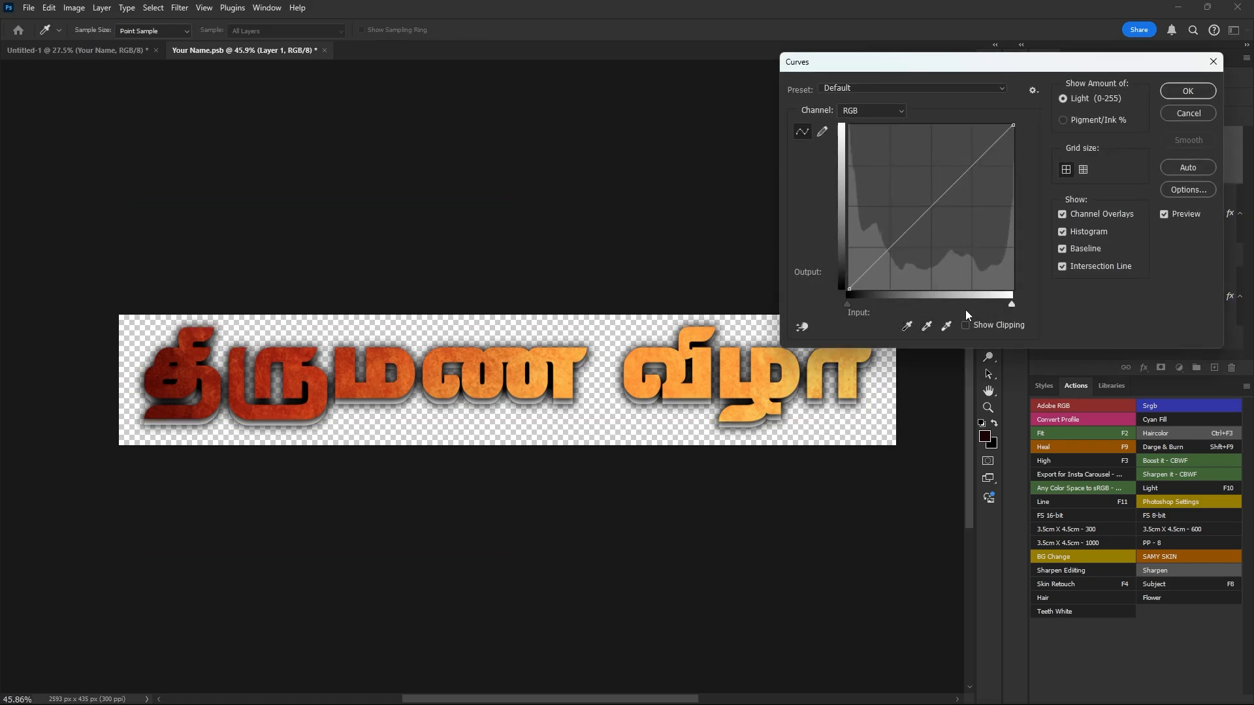
pyautogui.moveTo(966, 305); pyautogui.dragTo(962, 305)
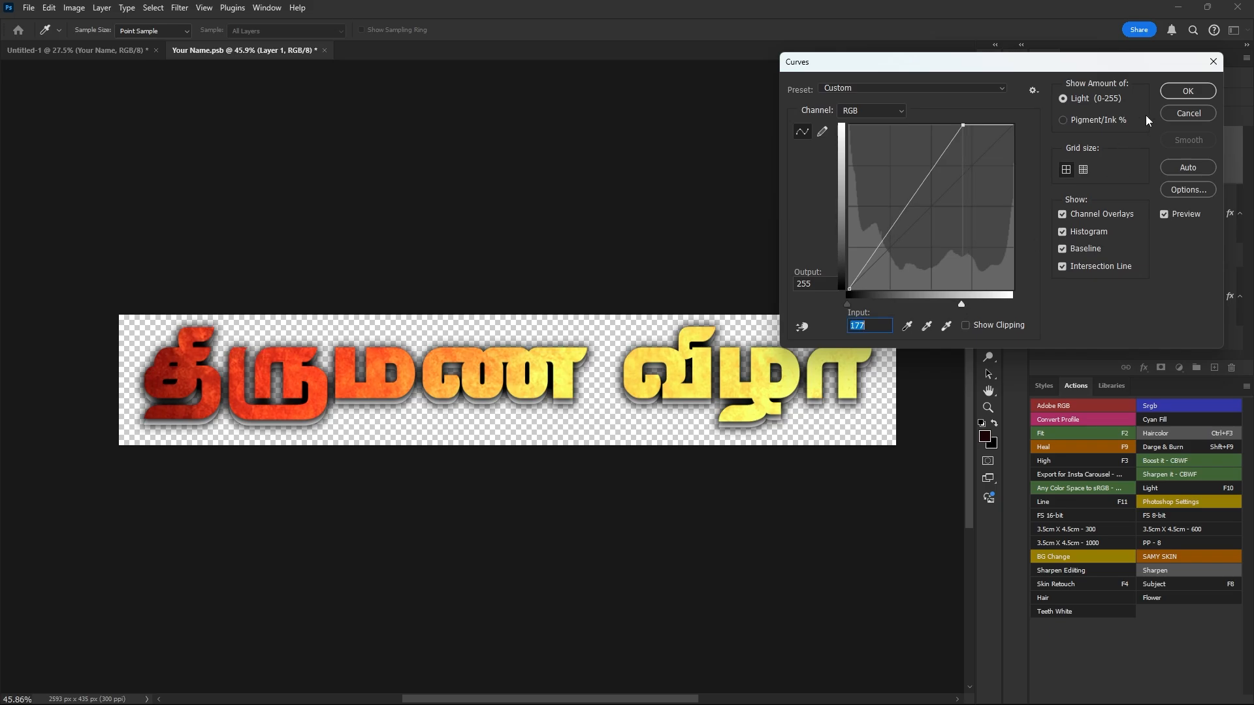
pyautogui.click(1187, 91)
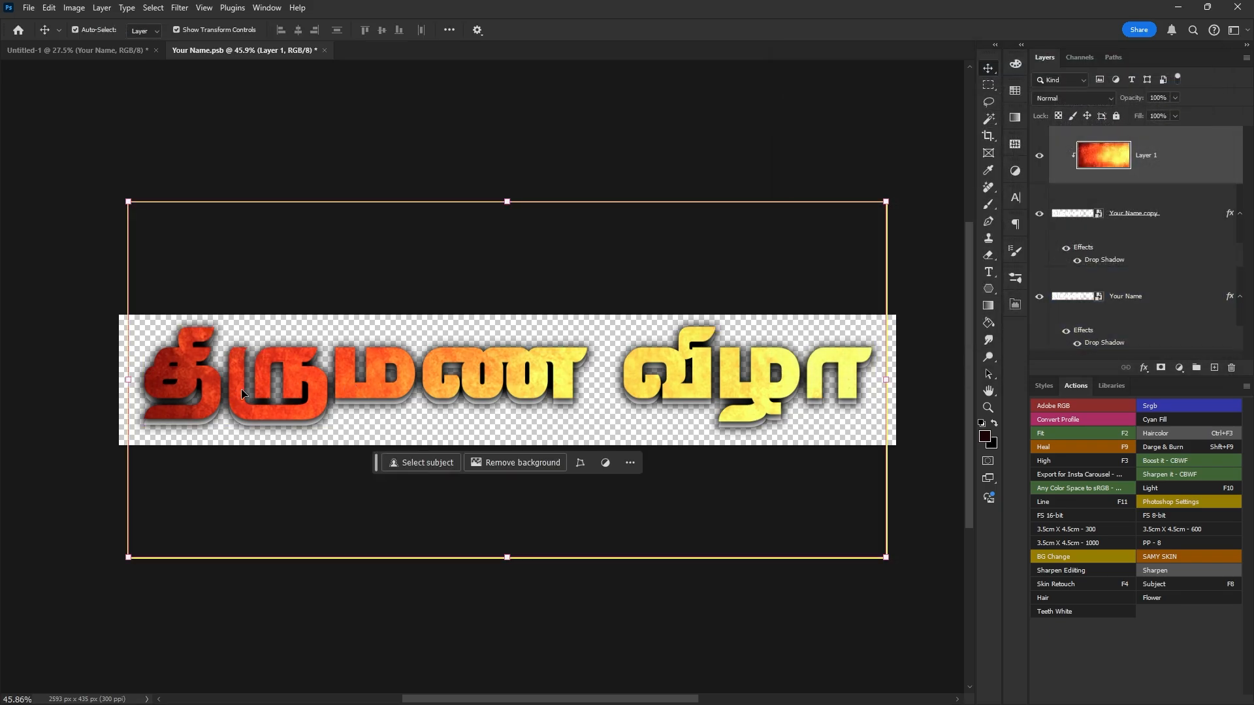
# Step: Lasso the dark red letters at the start of the text and feather the selection by 55 pixels
pyautogui.press('l')
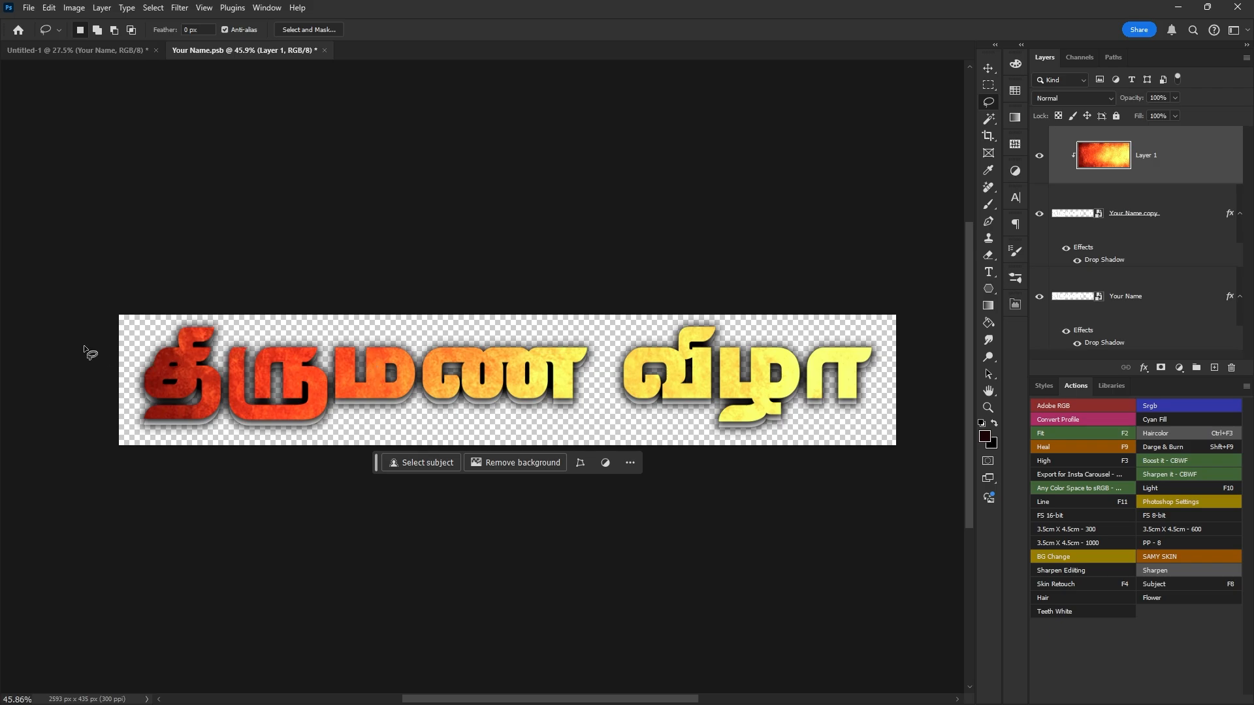
pyautogui.moveTo(84, 345)
pyautogui.mouseDown()
pyautogui.moveTo(320, 292)
pyautogui.moveTo(339, 507)
pyautogui.moveTo(98, 286)
pyautogui.moveTo(120, 285)
pyautogui.mouseUp()
pyautogui.hotkey('shift', 'F6')
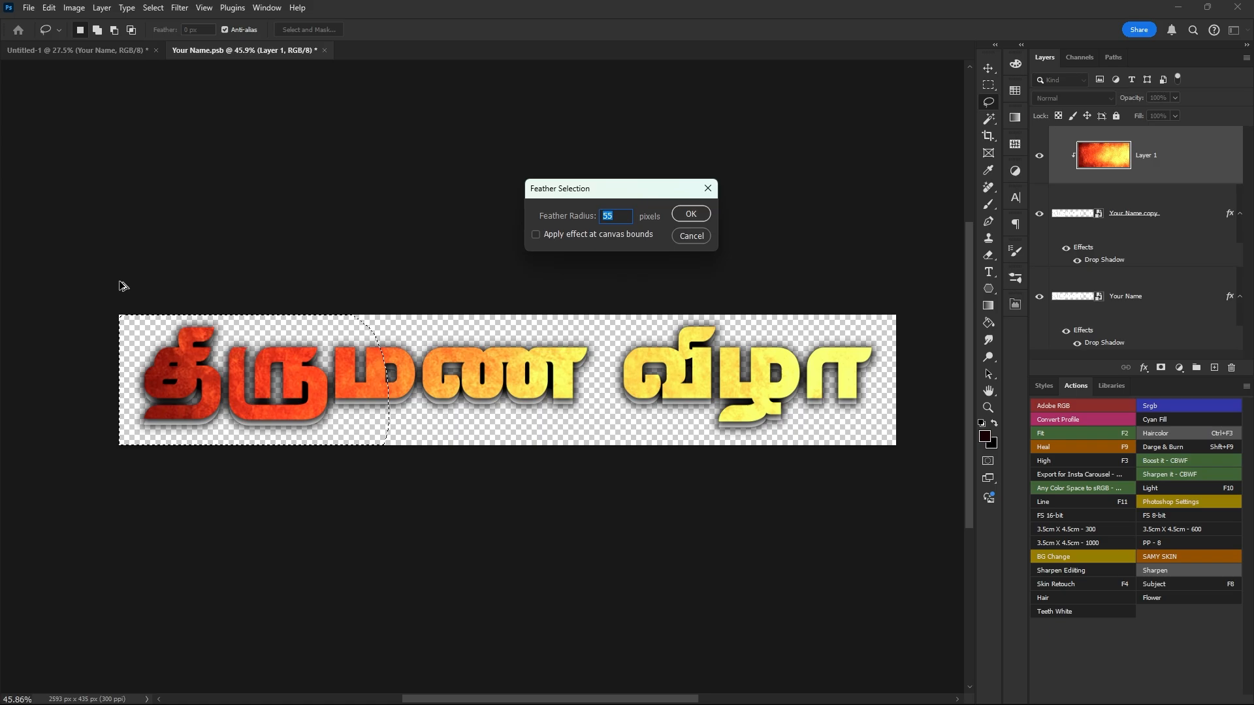
pyautogui.press('Return')
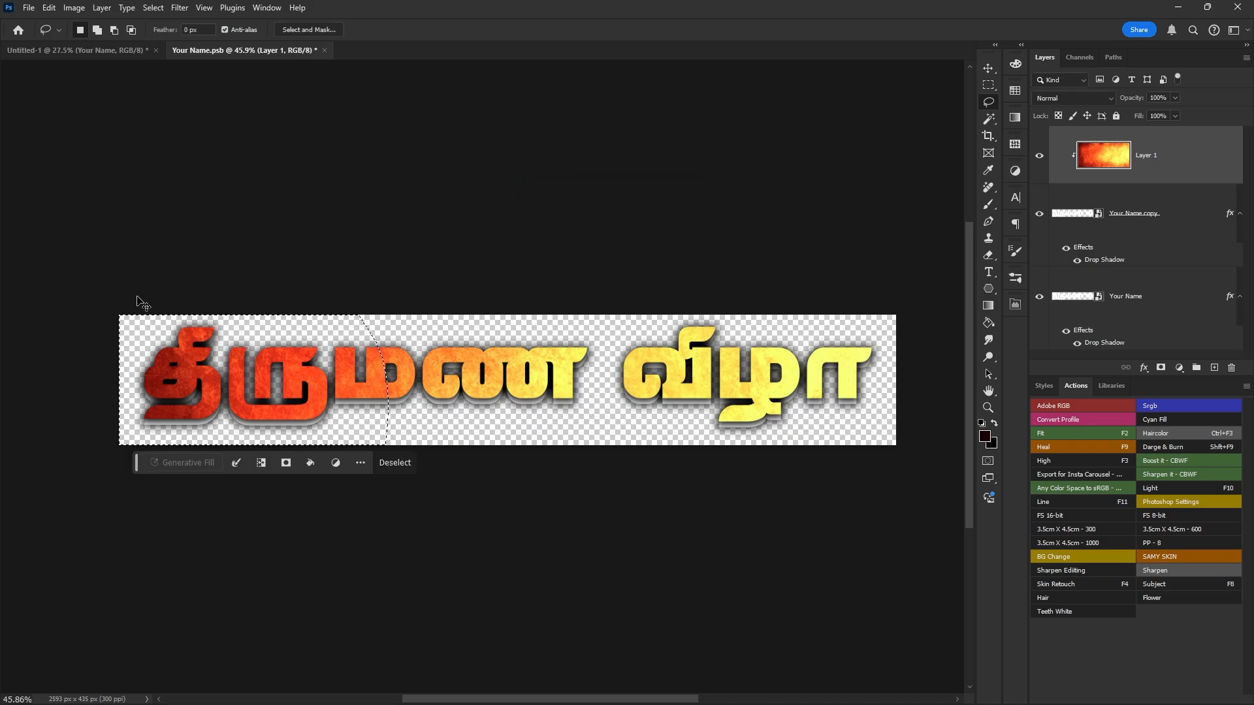
# Step: Brighten the selected texture area with a Curves point at input 33, output 78, and deselect it
pyautogui.hotkey('ctrl', 'm')
pyautogui.moveTo(893, 232); pyautogui.dragTo(871, 238)
pyautogui.press('Return')
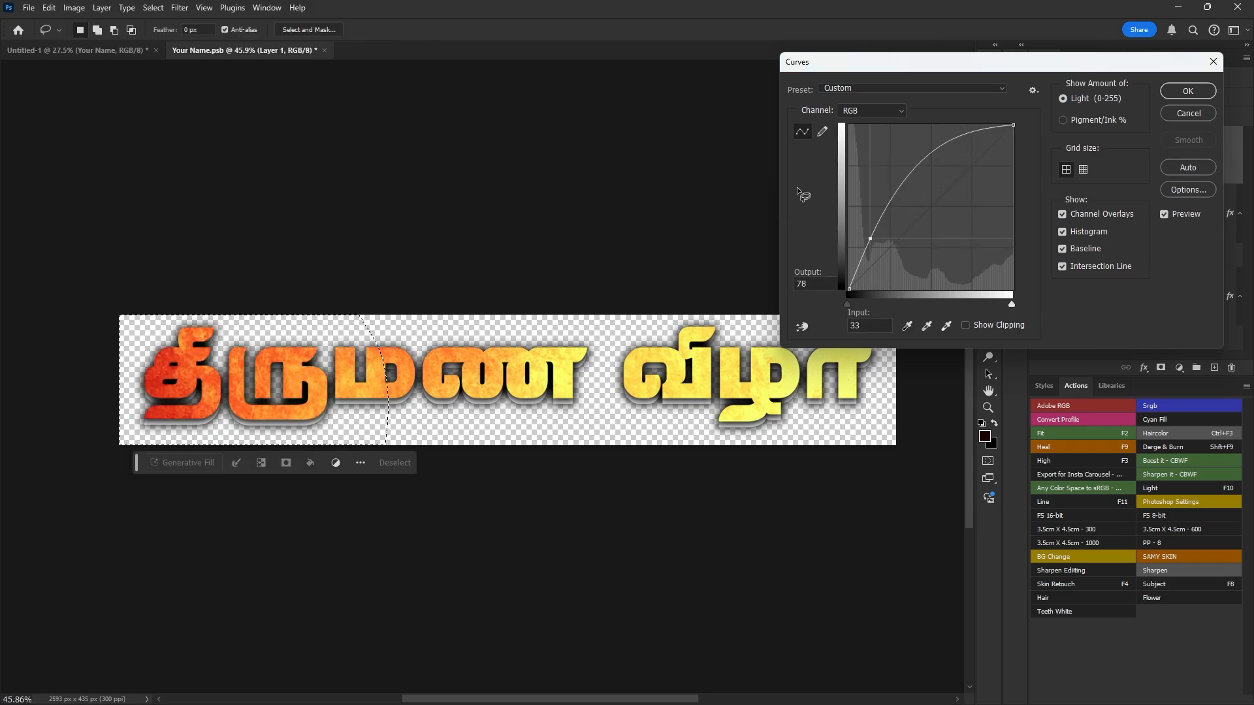
pyautogui.hotkey('ctrl', 'd')
# Step: Lasso the yellow letters at the end of the text and feather the selection
pyautogui.moveTo(833, 288)
pyautogui.mouseDown()
pyautogui.moveTo(739, 286)
pyautogui.moveTo(718, 367)
pyautogui.moveTo(791, 473)
pyautogui.moveTo(974, 399)
pyautogui.moveTo(758, 267)
pyautogui.moveTo(679, 341)
pyautogui.mouseUp()
pyautogui.hotkey('shift', 'F6')
pyautogui.press('Return')
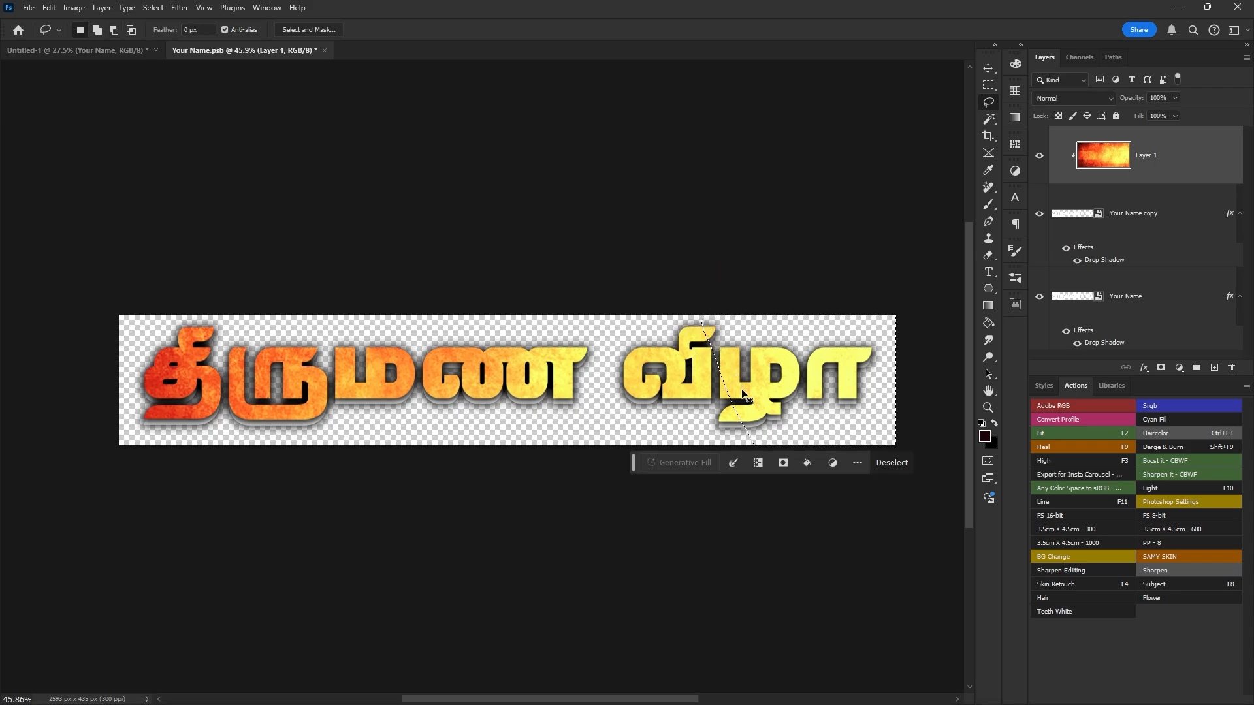
pyautogui.hotkey('ctrl', 'b')
pyautogui.moveTo(933, 224); pyautogui.dragTo(841, 143)
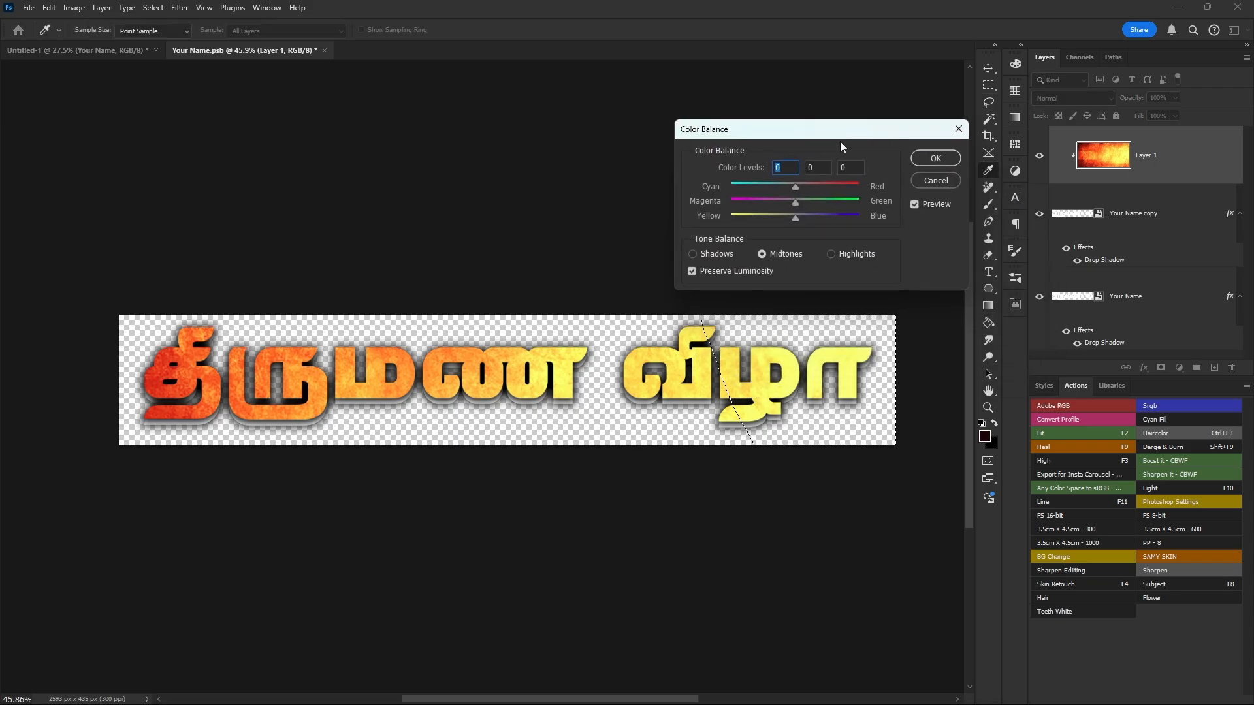
pyautogui.click(938, 181)
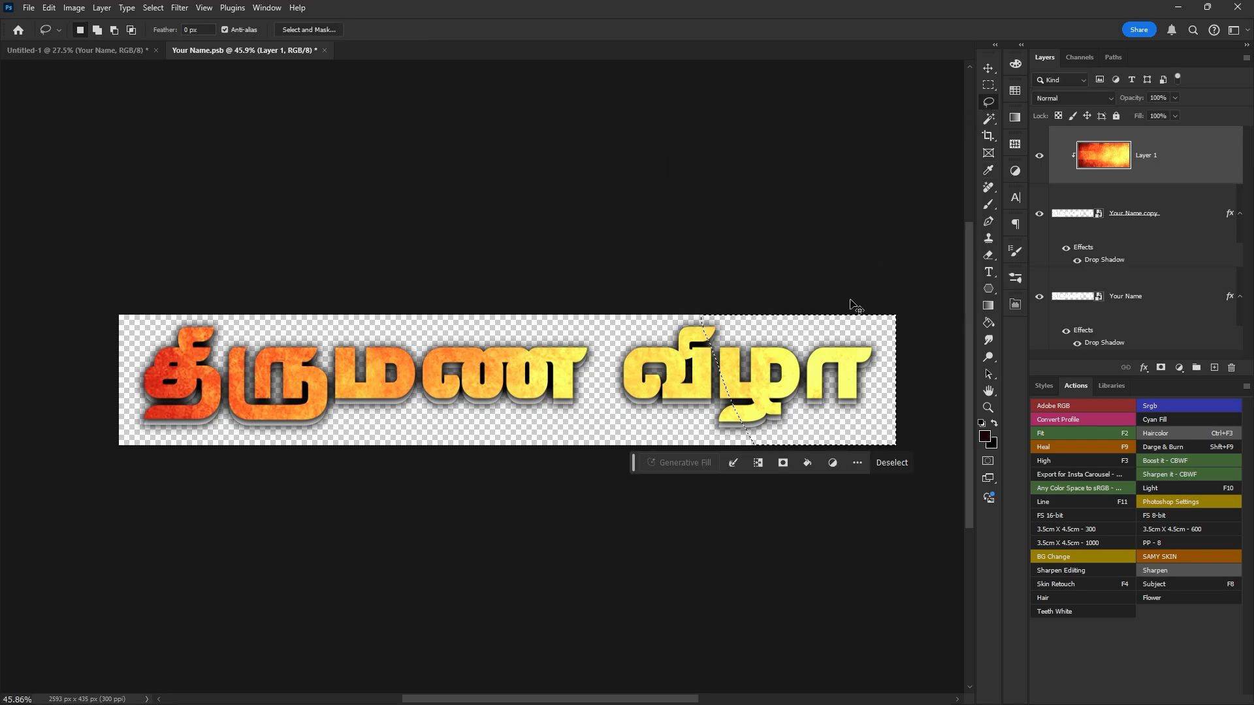
# Step: Try a Hue/Saturation shift with hue +142 and saturation +67 on the selected end letters, cancel it and deselect
pyautogui.press('i')
pyautogui.hotkey('ctrl', 'u')
pyautogui.moveTo(588, 133); pyautogui.dragTo(572, 110)
pyautogui.moveTo(575, 198); pyautogui.dragTo(631, 204)
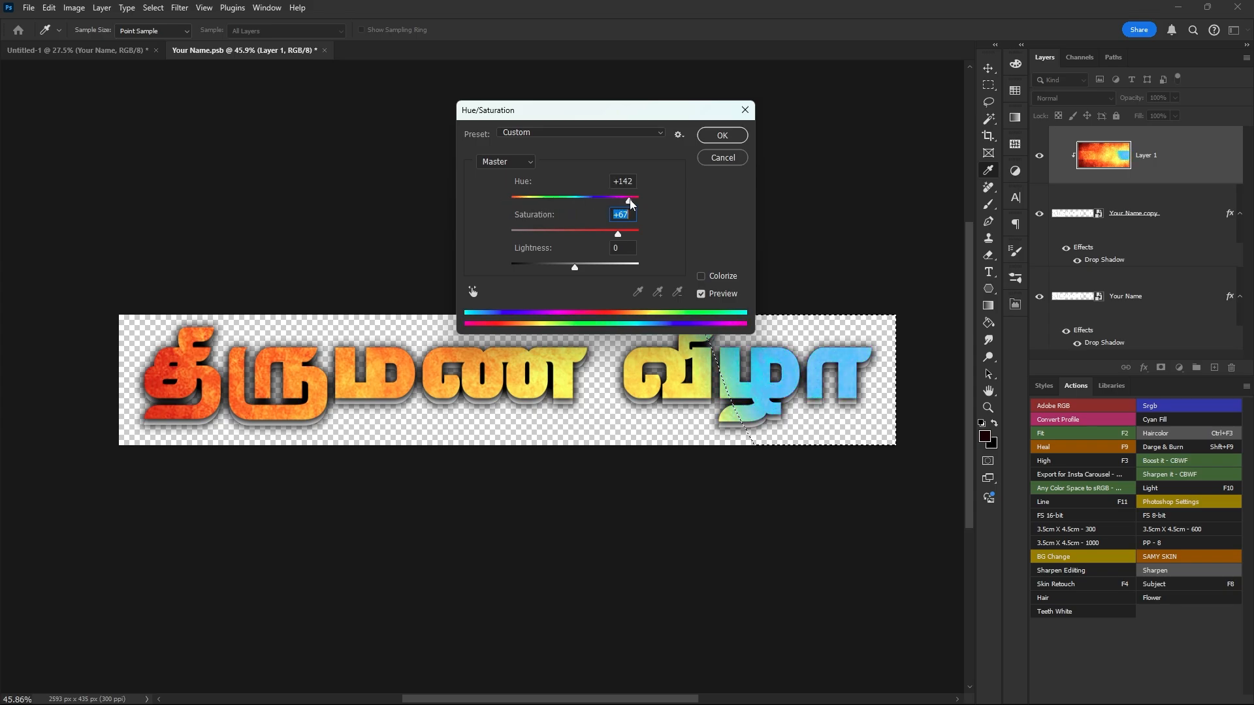
pyautogui.click(733, 159)
pyautogui.hotkey('ctrl', 'd')
# Step: Save and close Your Name.psb to update the text in the main document
pyautogui.scroll(-1, 778, 287)
pyautogui.press('v')
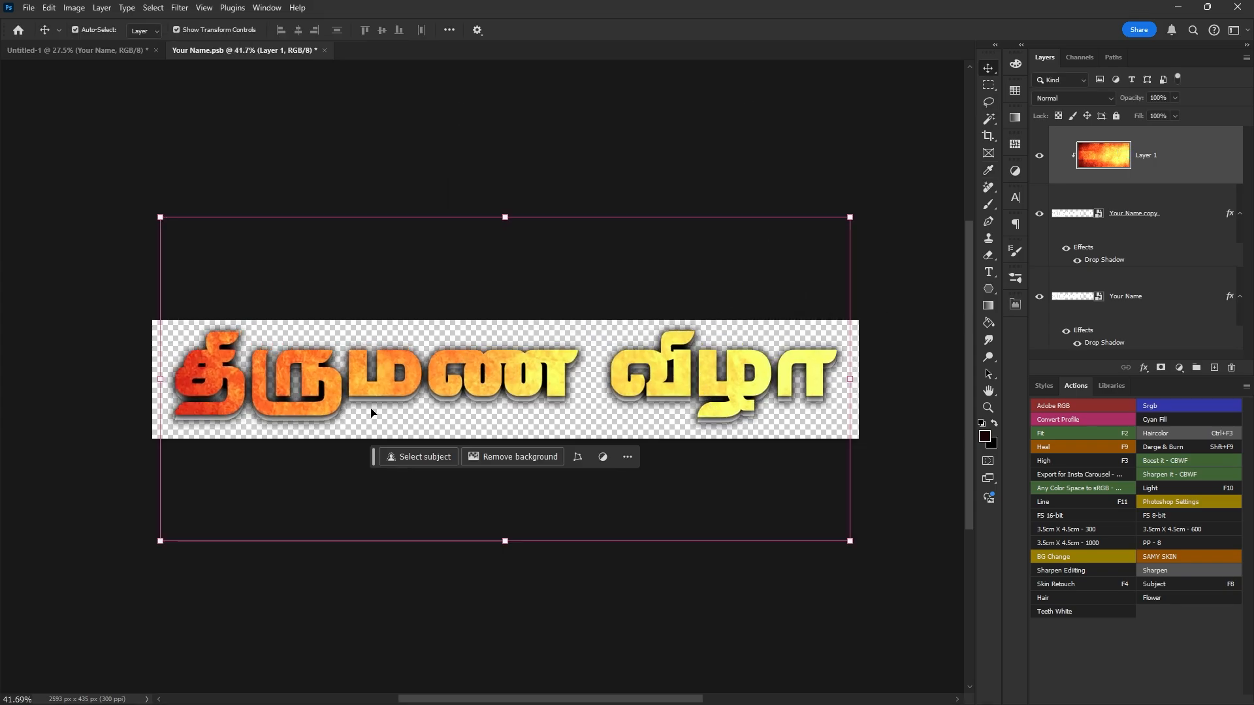
pyautogui.click(843, 512)
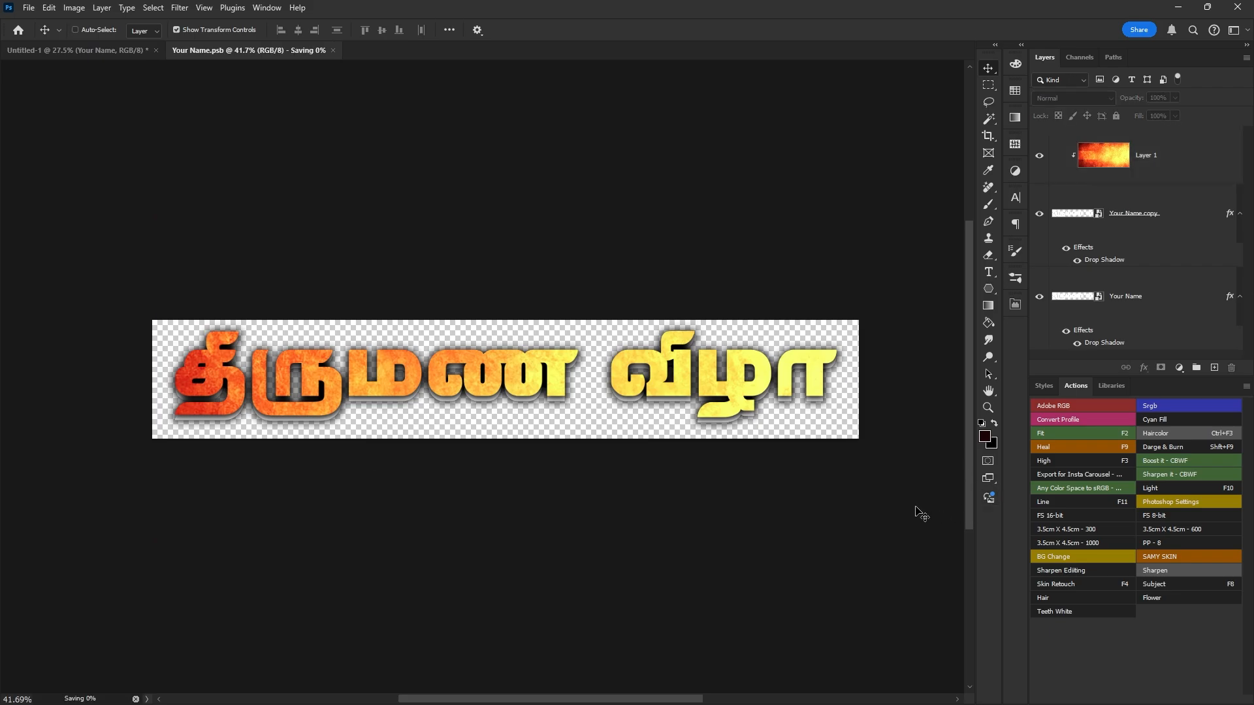
pyautogui.hotkey('ctrl', 'w')
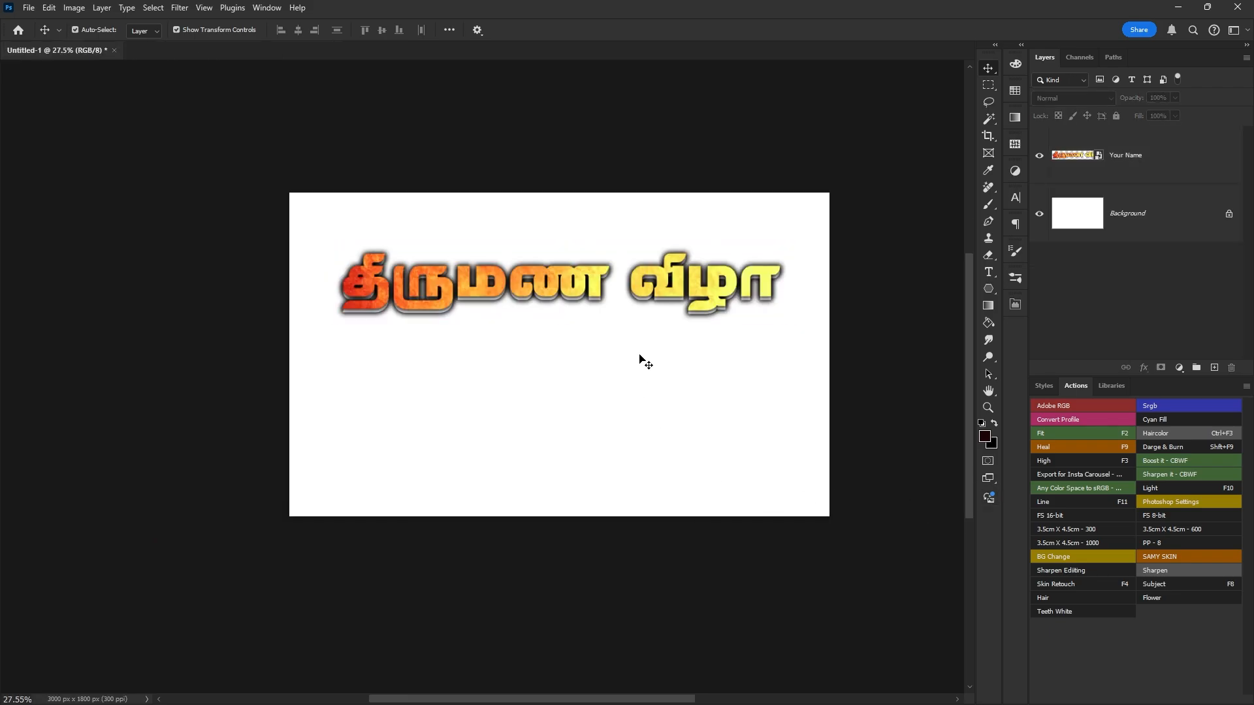
pyautogui.scroll(3, 546, 305)
pyautogui.press('f')
pyautogui.press('f')
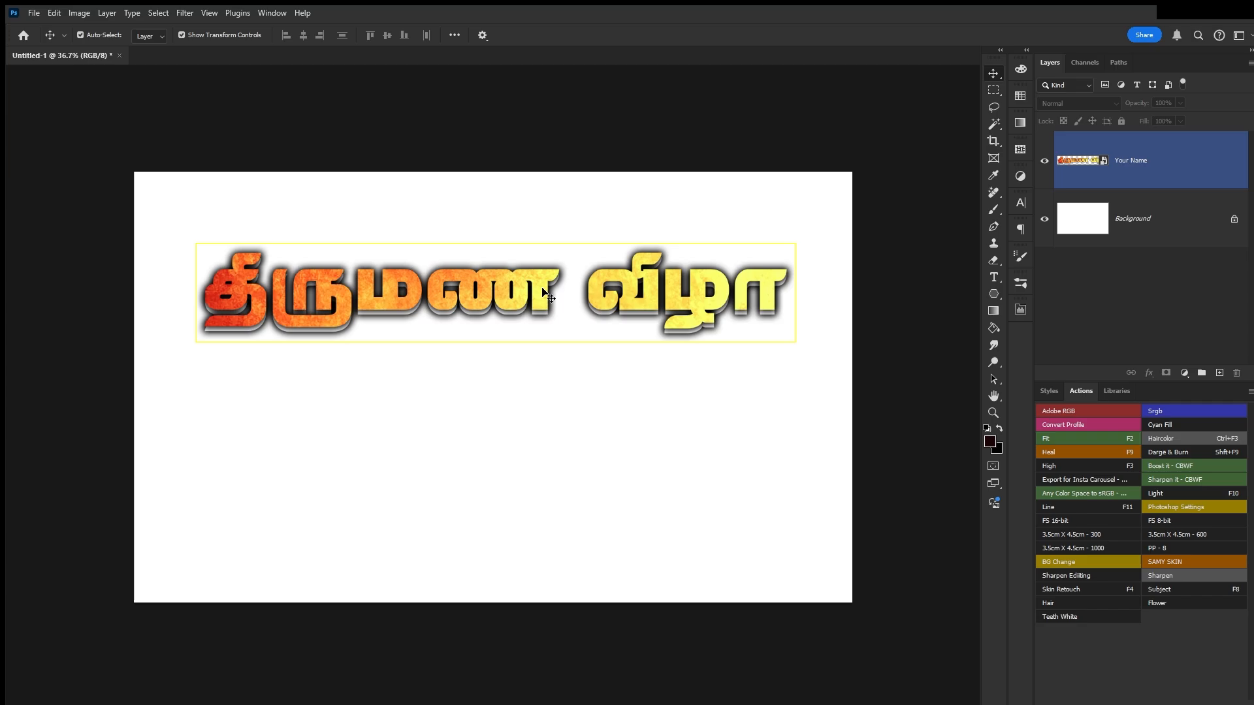
pyautogui.press('f')
# Step: Try placing the Your Name layer in a new 861 x 404 px document, undo the placement and close that document
pyautogui.hotkey('ctrl', 'n')
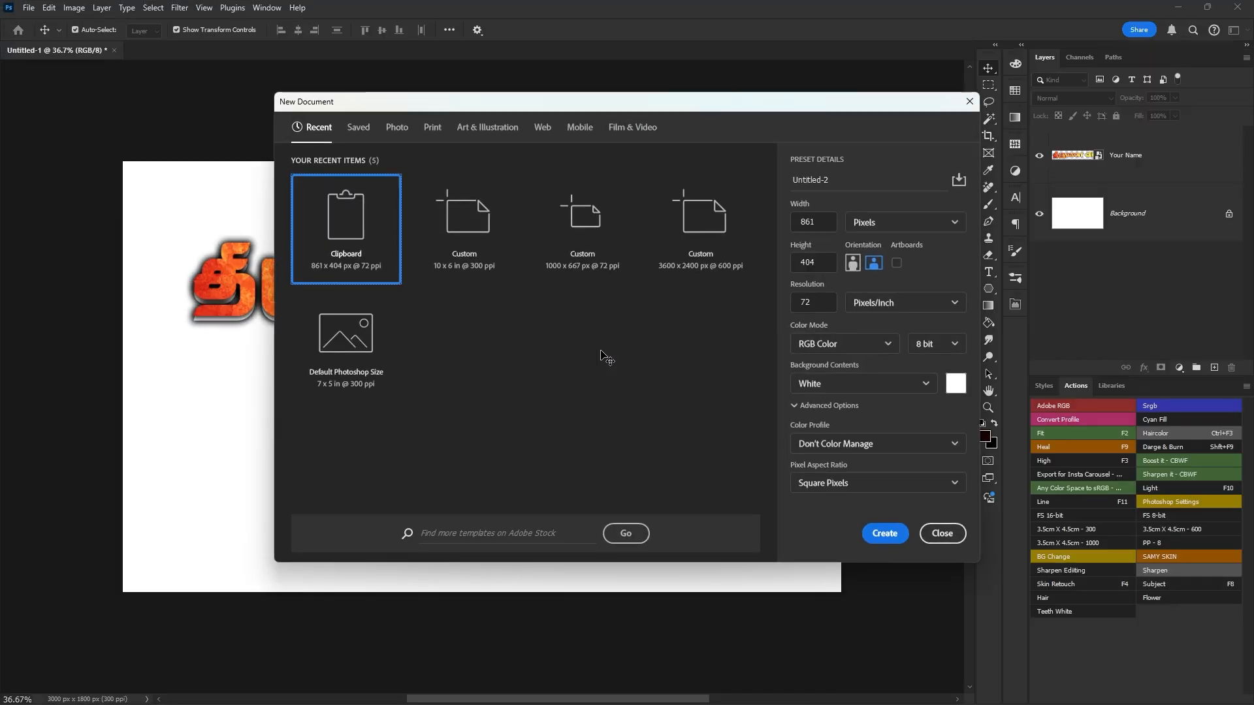
pyautogui.press('Return')
pyautogui.hotkey('ctrl', 'Tab')
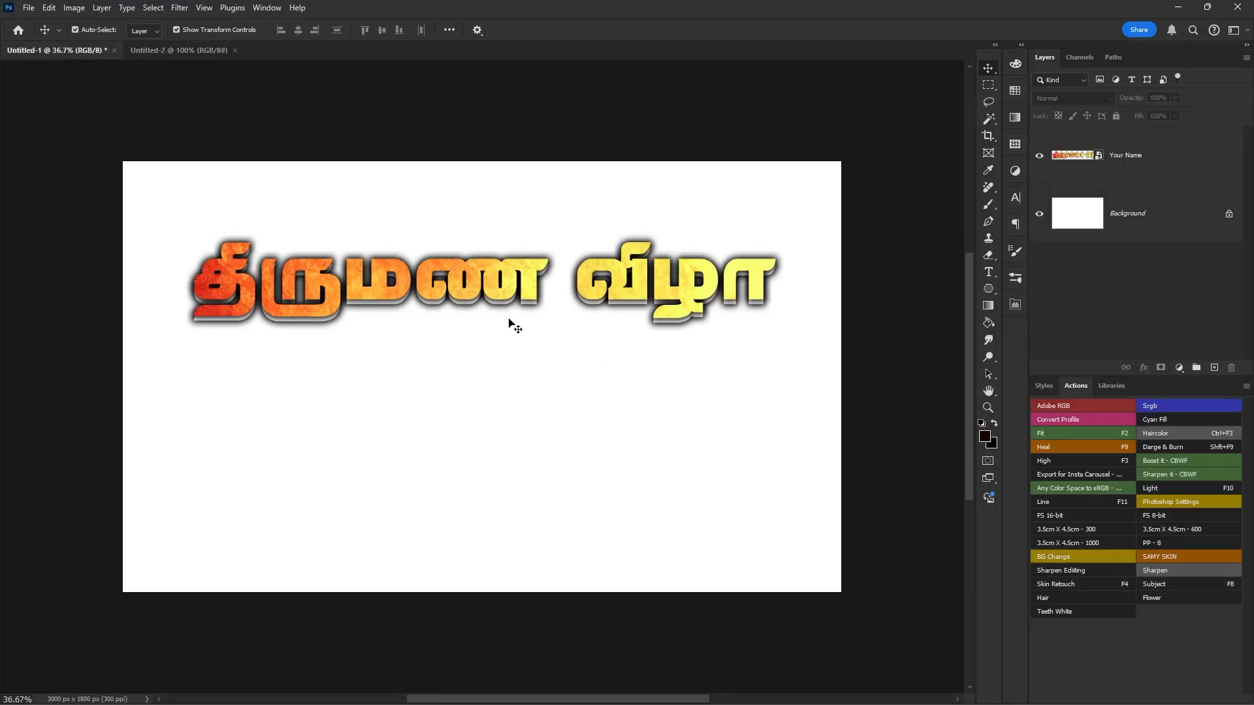
pyautogui.moveTo(431, 282); pyautogui.dragTo(501, 397)
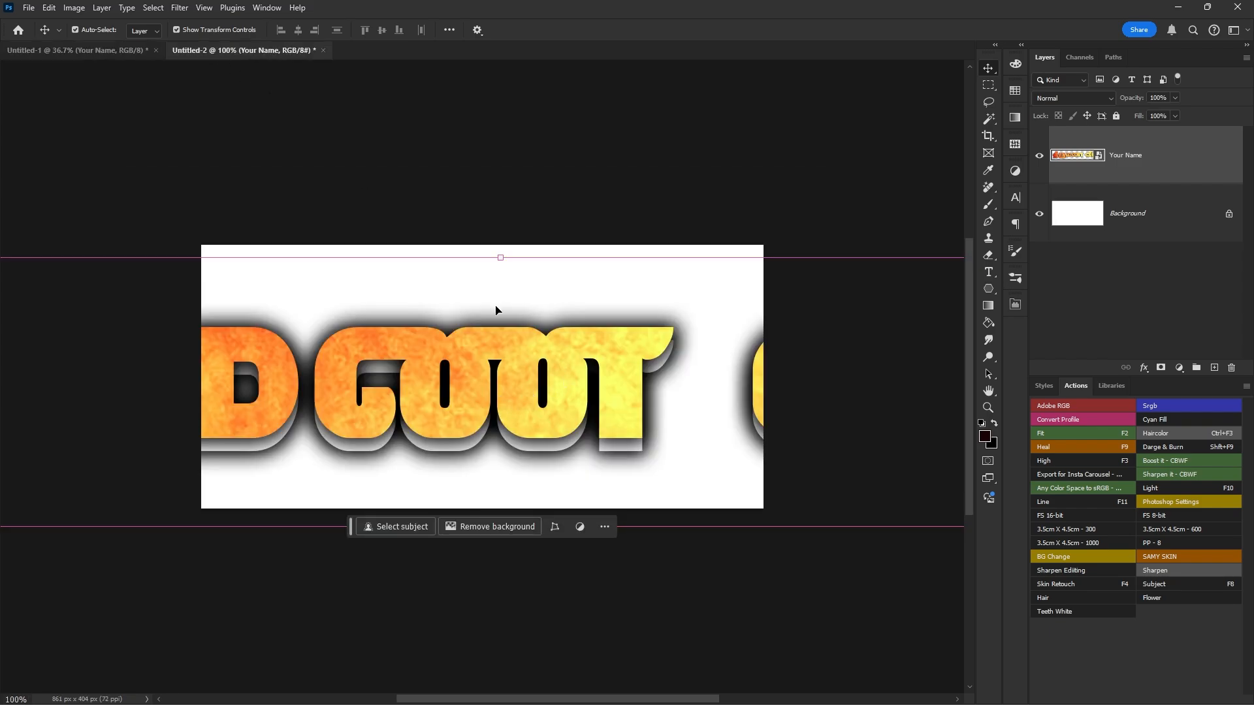
pyautogui.hotkey('ctrl', 'z')
pyautogui.hotkey('ctrl', 'w')
# Step: Create a new 10 x 6 in, 300 ppi document and place the Your Name layer from Untitled-1 near its centre
pyautogui.hotkey('ctrl', 'n')
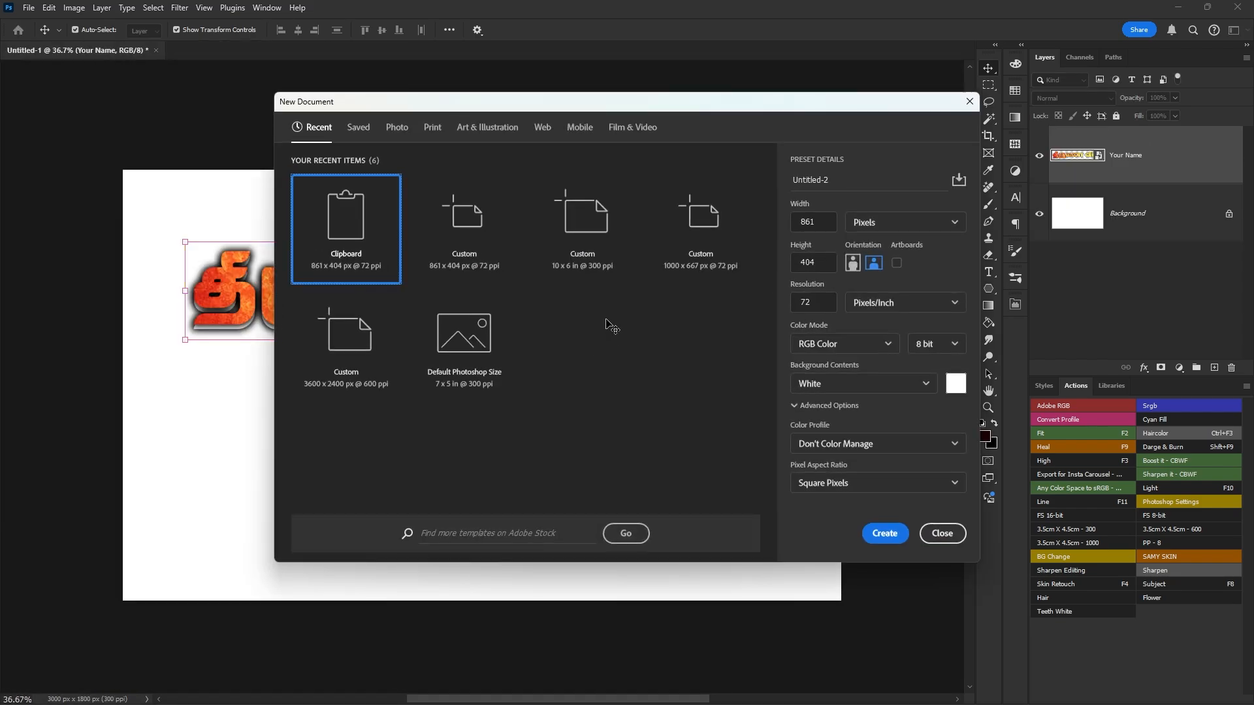
pyautogui.doubleClick(552, 244)
pyautogui.click(113, 50)
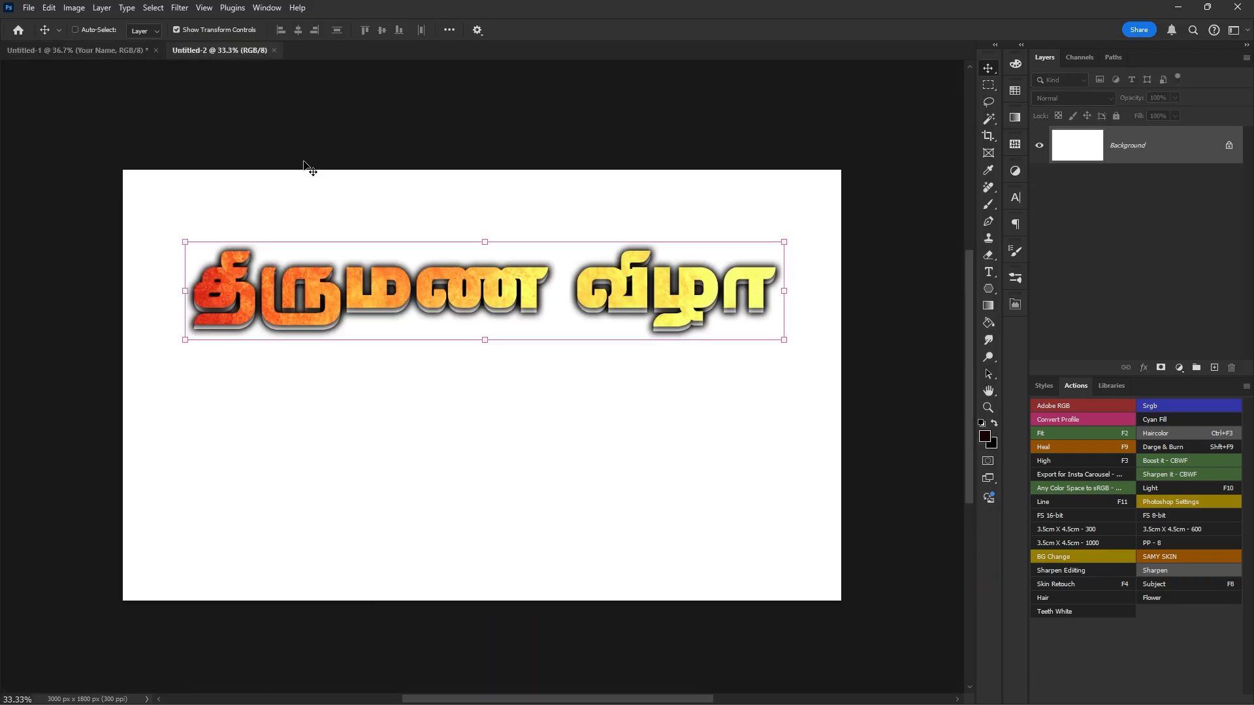
pyautogui.moveTo(432, 293); pyautogui.dragTo(507, 428)
pyautogui.moveTo(450, 400); pyautogui.dragTo(484, 367)
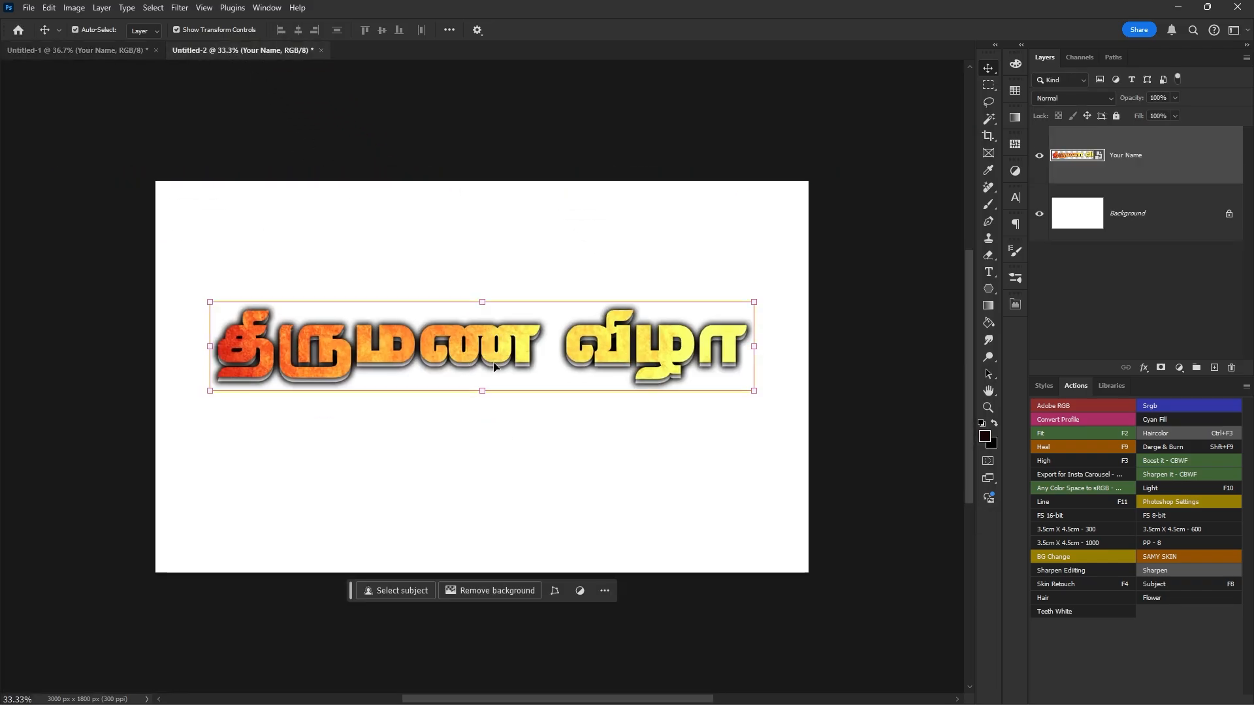
# Step: Inspect the layers inside the placed Your Name smart object, close it and discard the Untitled-2 test document
pyautogui.doubleClick(1102, 159)
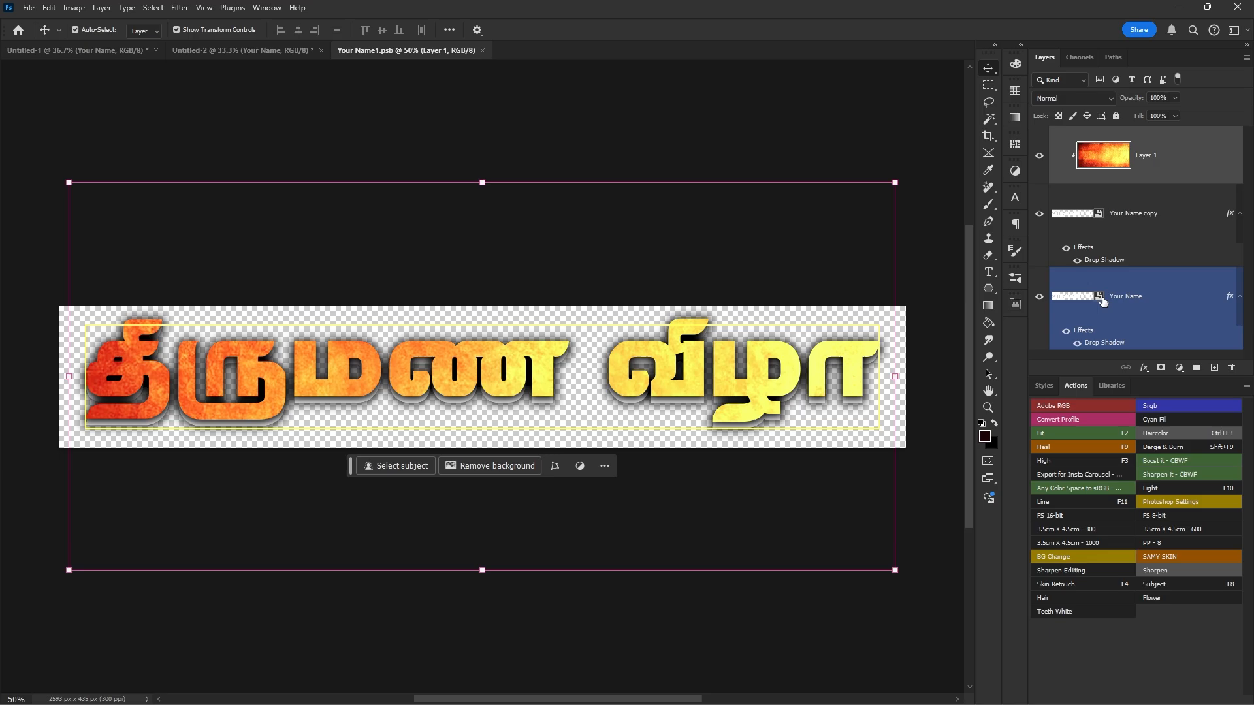
pyautogui.click(1153, 219)
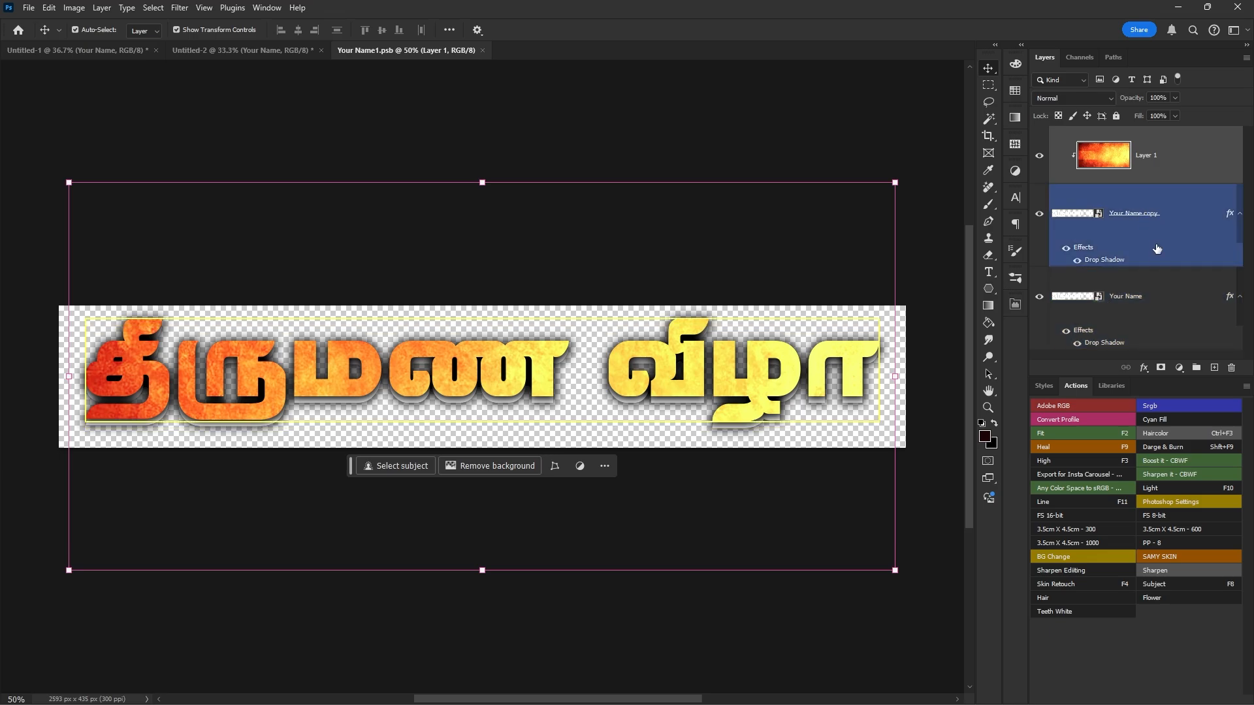
pyautogui.hotkey('ctrl', 'w')
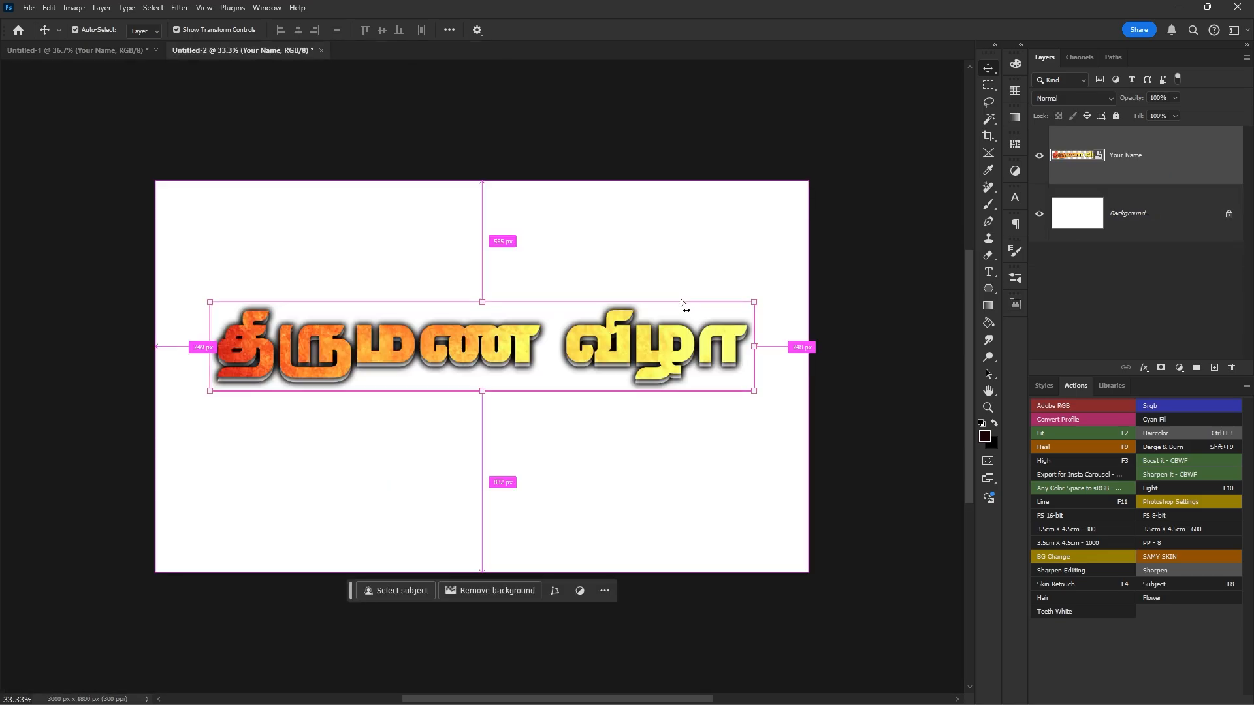
pyautogui.hotkey('ctrl', 'w')
pyautogui.click(623, 265)
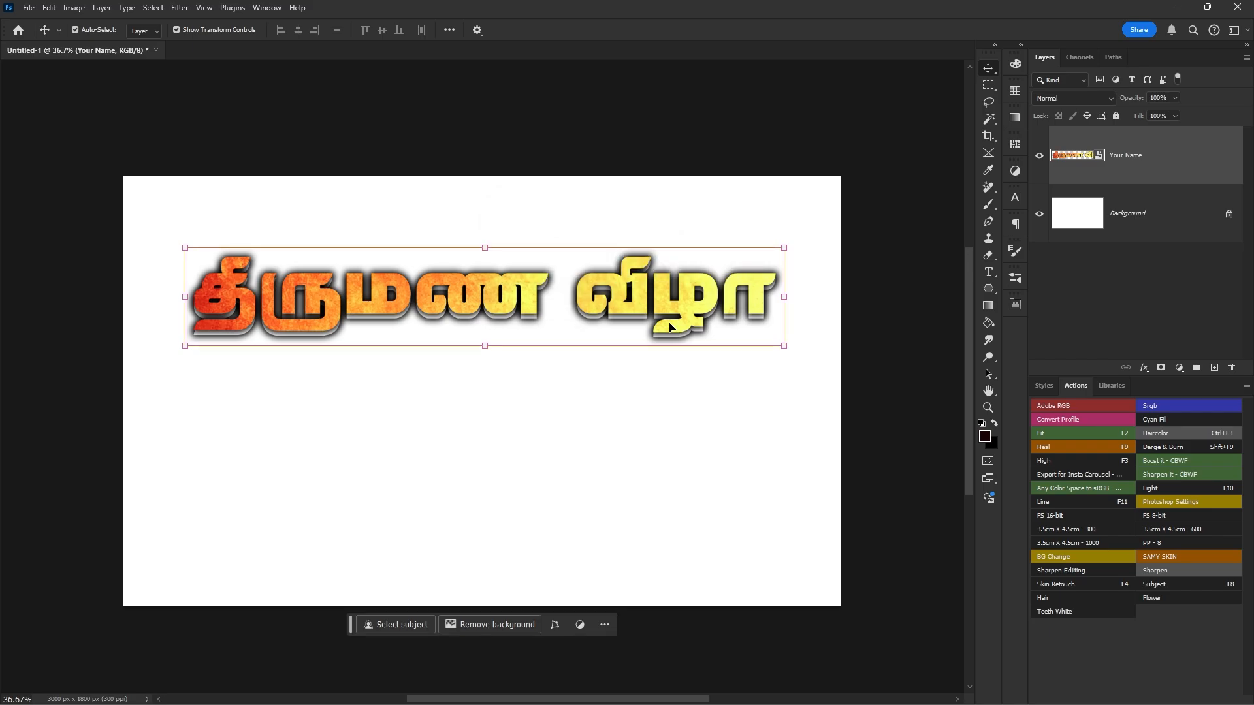
# Step: Open the Your Name smart object in Untitled-1 and group its texture layer with the Your Name copy layer
pyautogui.doubleClick(1099, 157)
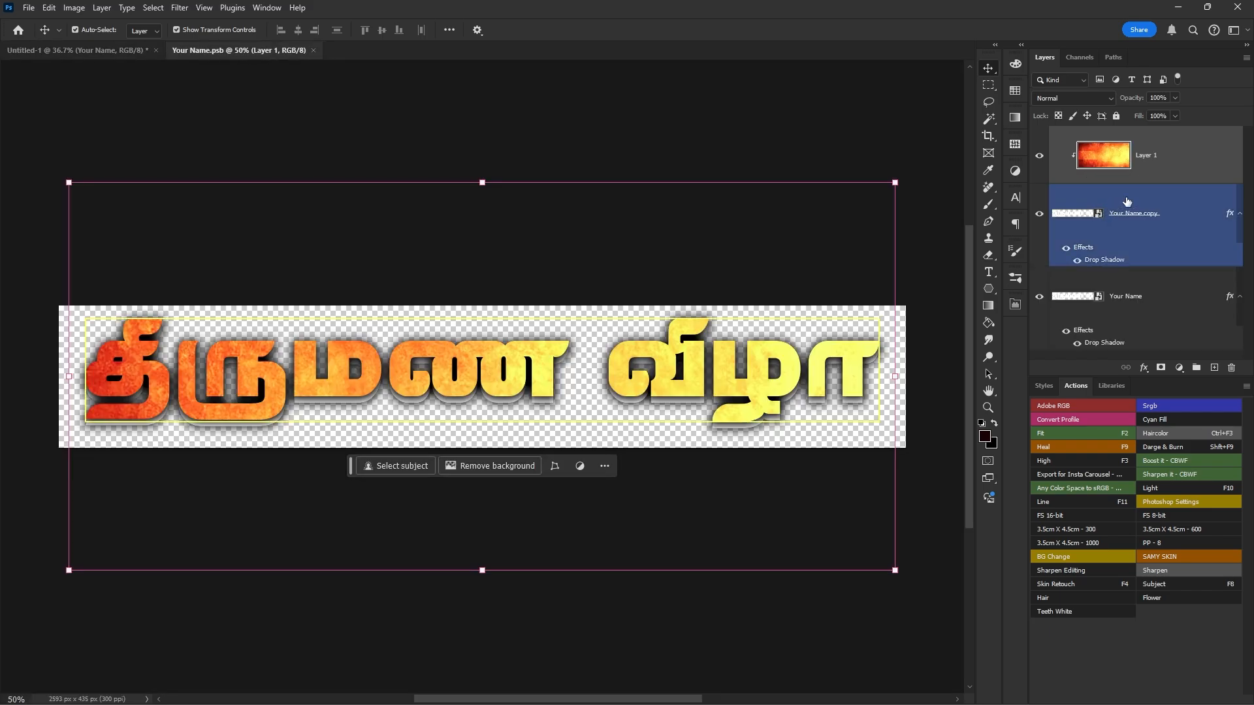
pyautogui.click(1200, 369)
pyautogui.click(1143, 264)
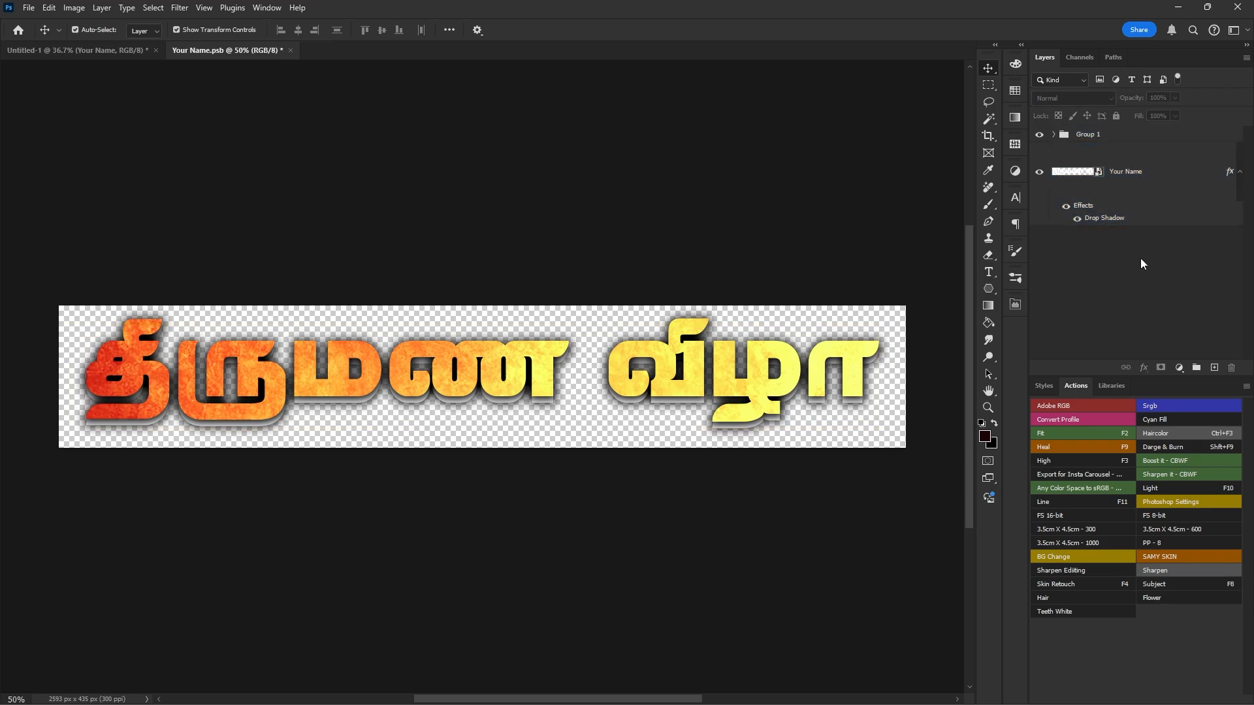
# Step: Save and close the grouped Your Name smart object, and reopen it down to its nested Your Name text document
pyautogui.hotkey('ctrl', 's')
pyautogui.hotkey('ctrl', 'w')
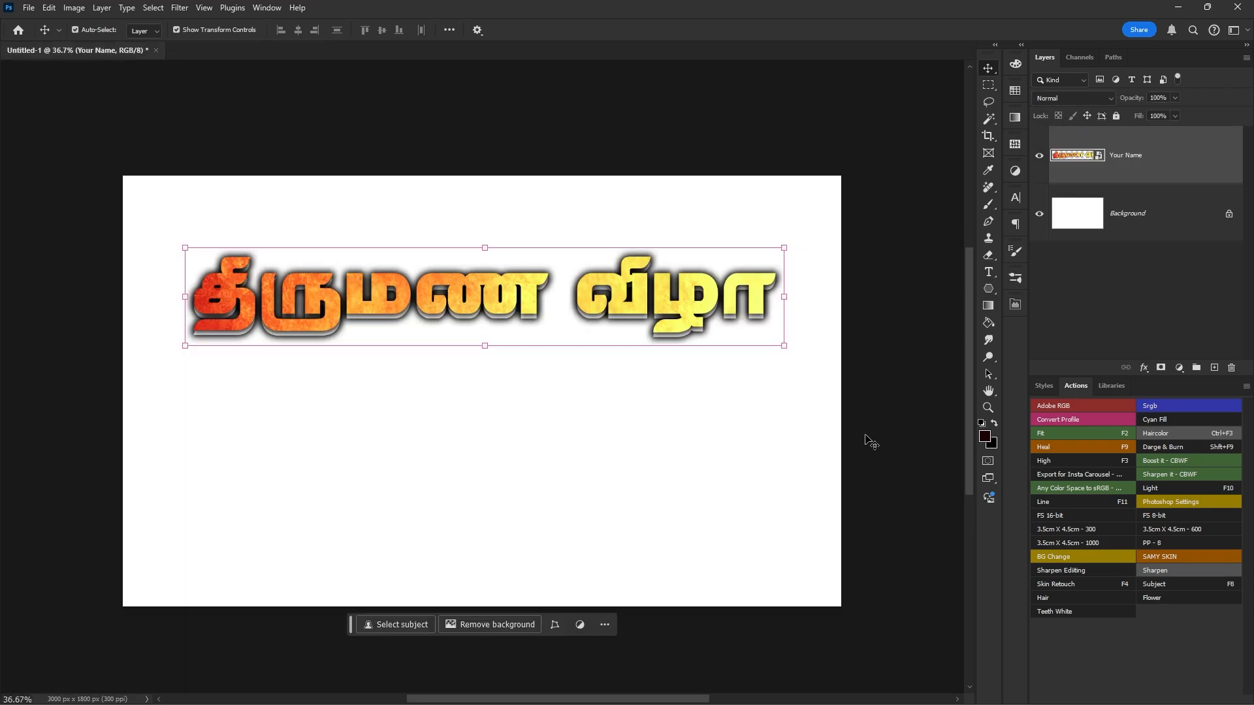
pyautogui.doubleClick(1101, 157)
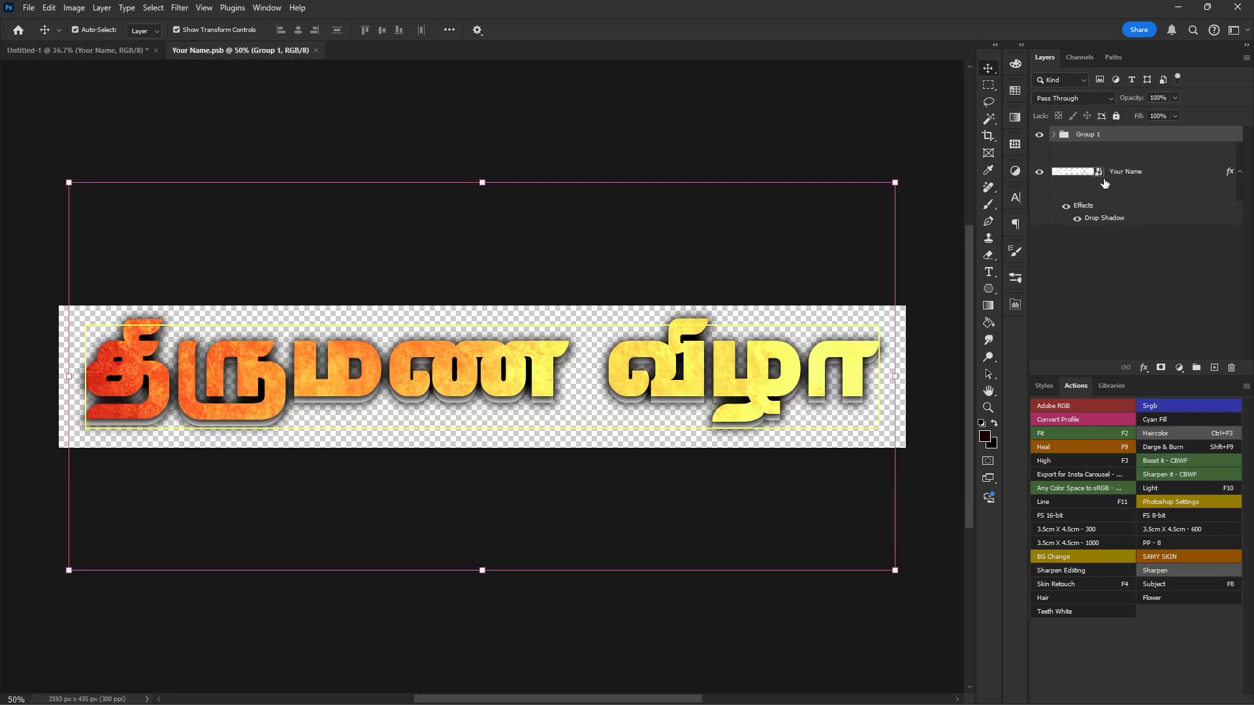
pyautogui.click(1069, 189)
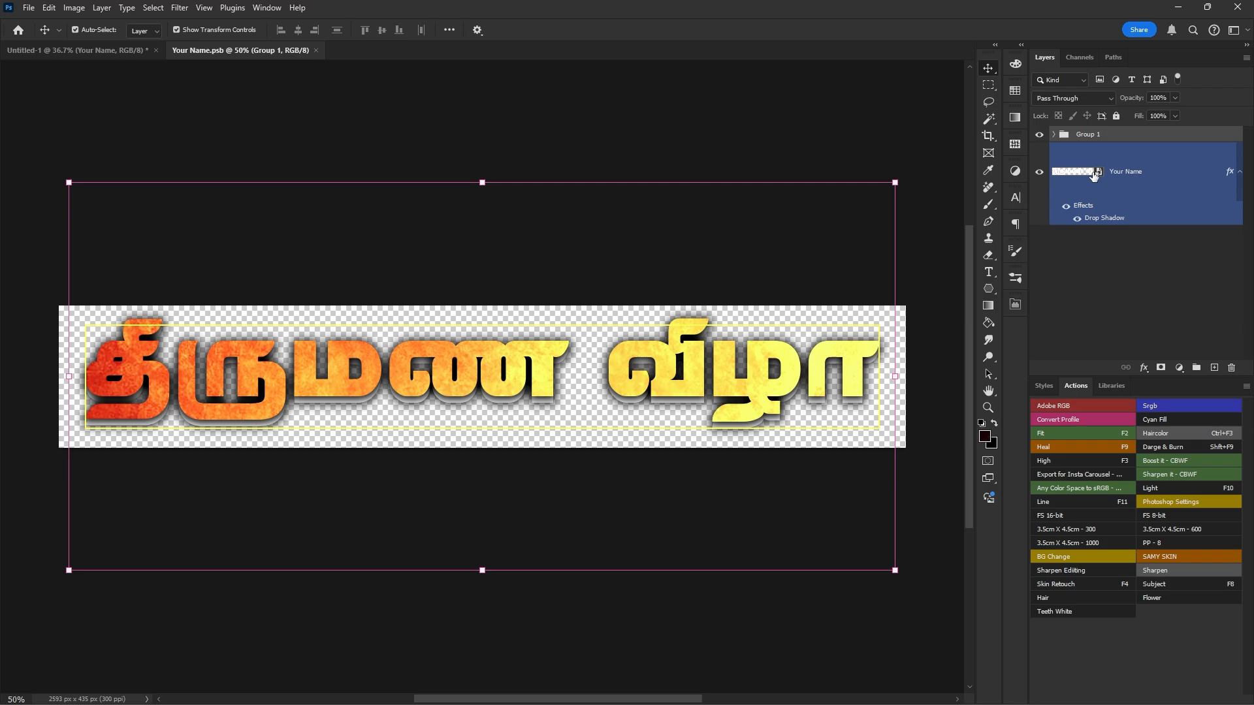
pyautogui.doubleClick(1094, 175)
# Step: Change the font of the Tamil text in the nested document to SR-Tamil096
pyautogui.doubleClick(454, 367)
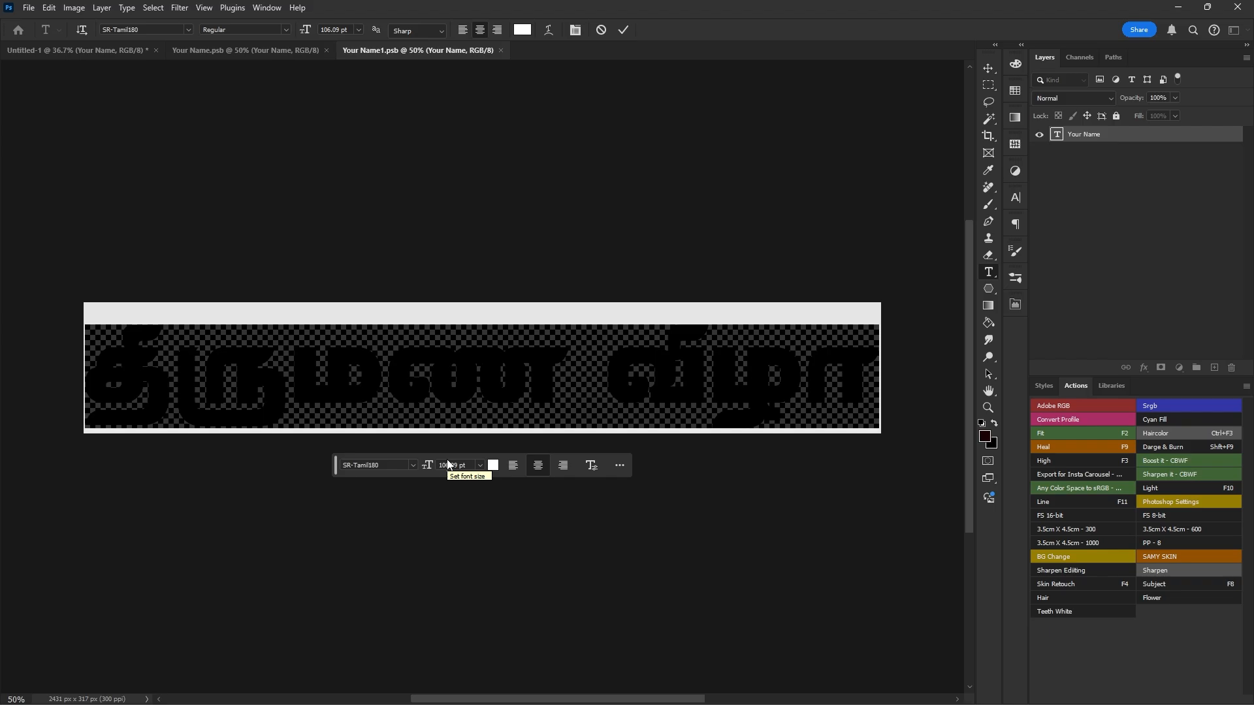
pyautogui.click(415, 468)
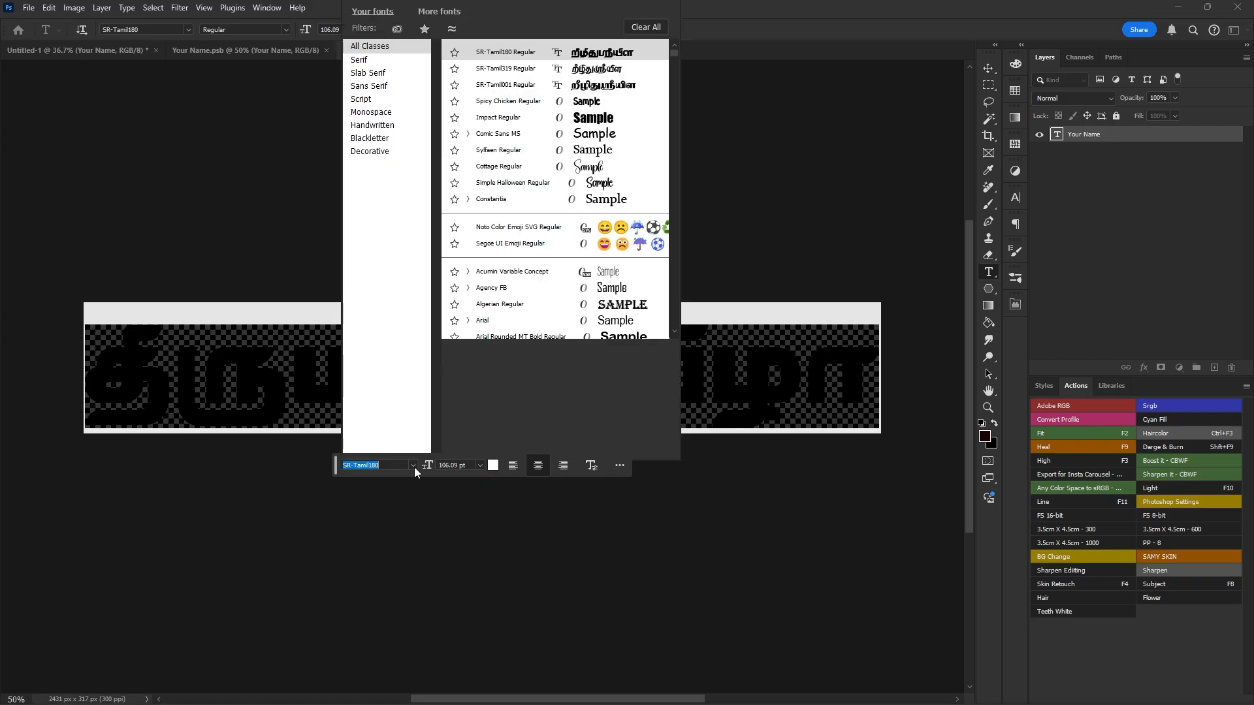
pyautogui.moveTo(730, 55); pyautogui.dragTo(751, 192)
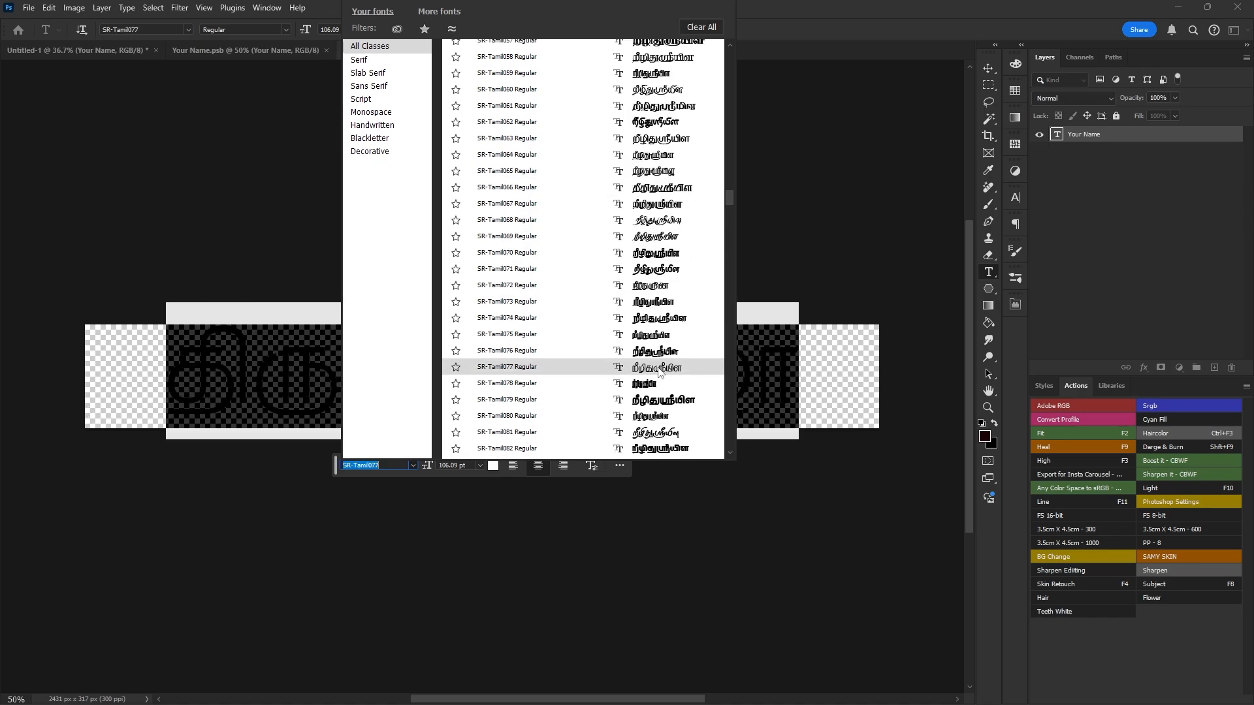
pyautogui.scroll(-4, 654, 395)
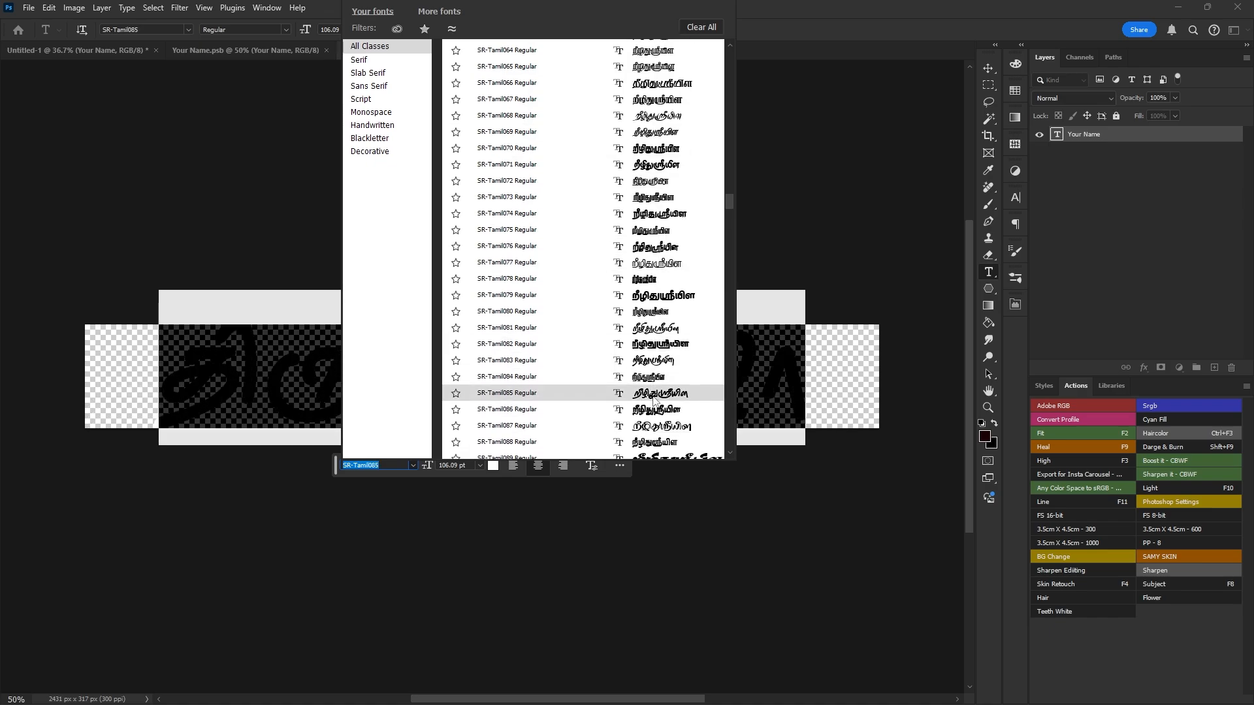
pyautogui.scroll(-6, 654, 395)
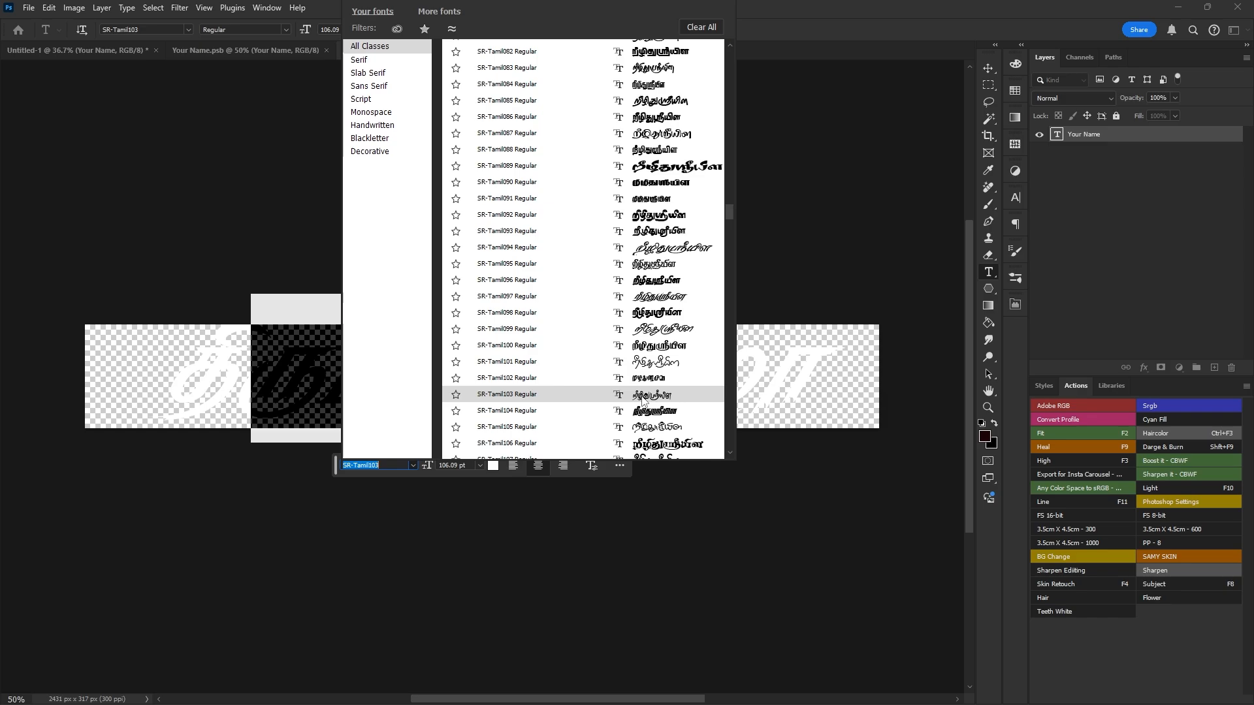
pyautogui.click(660, 281)
pyautogui.hotkey('ctrl', 'Return')
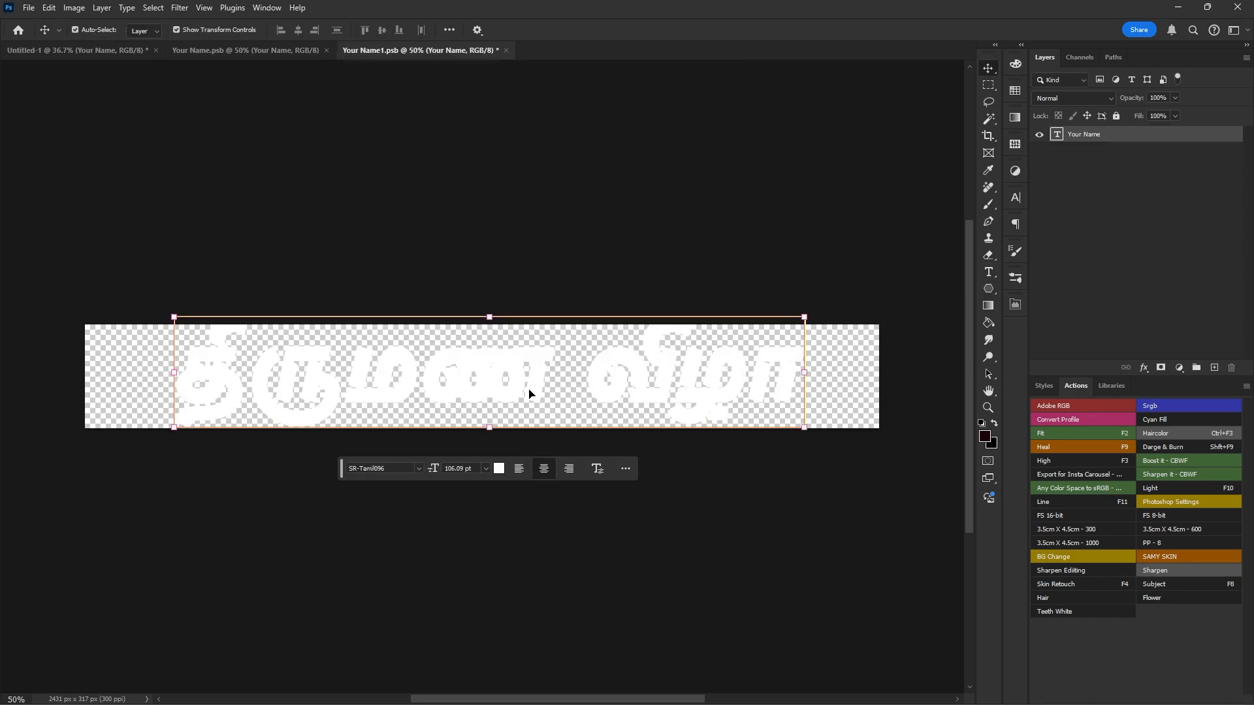
# Step: Extend the nested document's canvas above and below the text with the Crop tool, to a height of about 490 px
pyautogui.scroll(2, 493, 357)
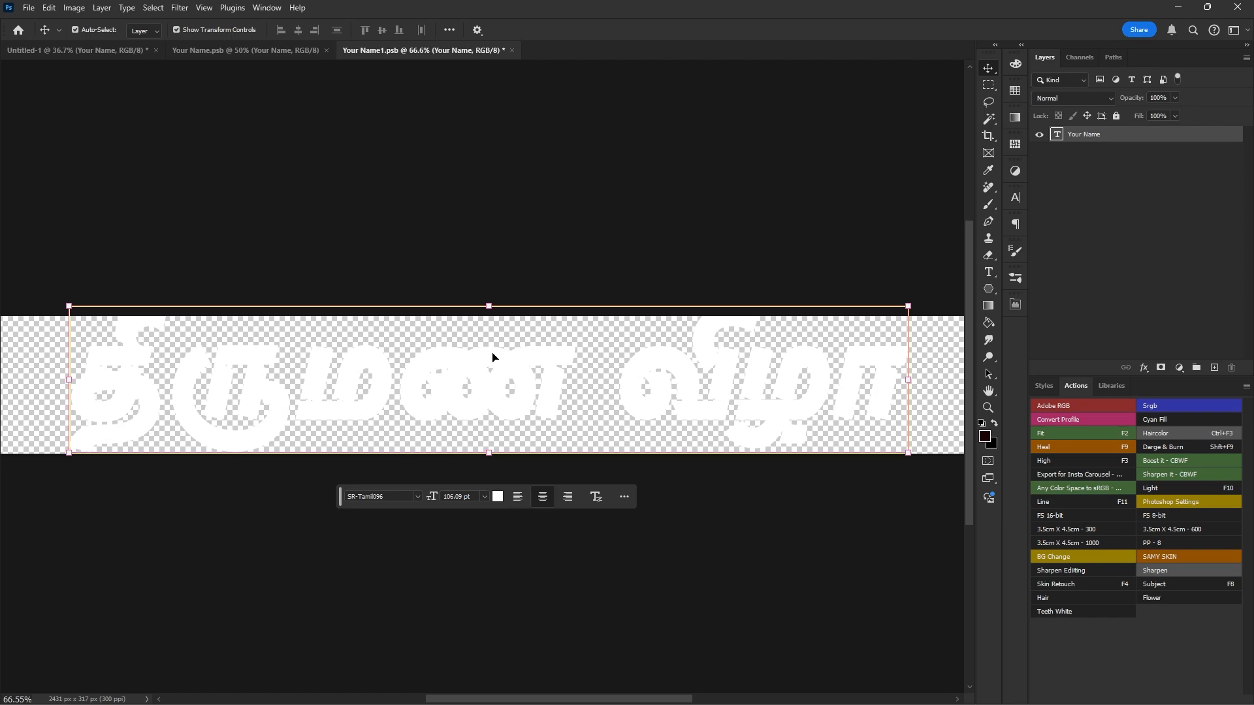
pyautogui.press('ctrl')
pyautogui.scroll(5, 237, 344)
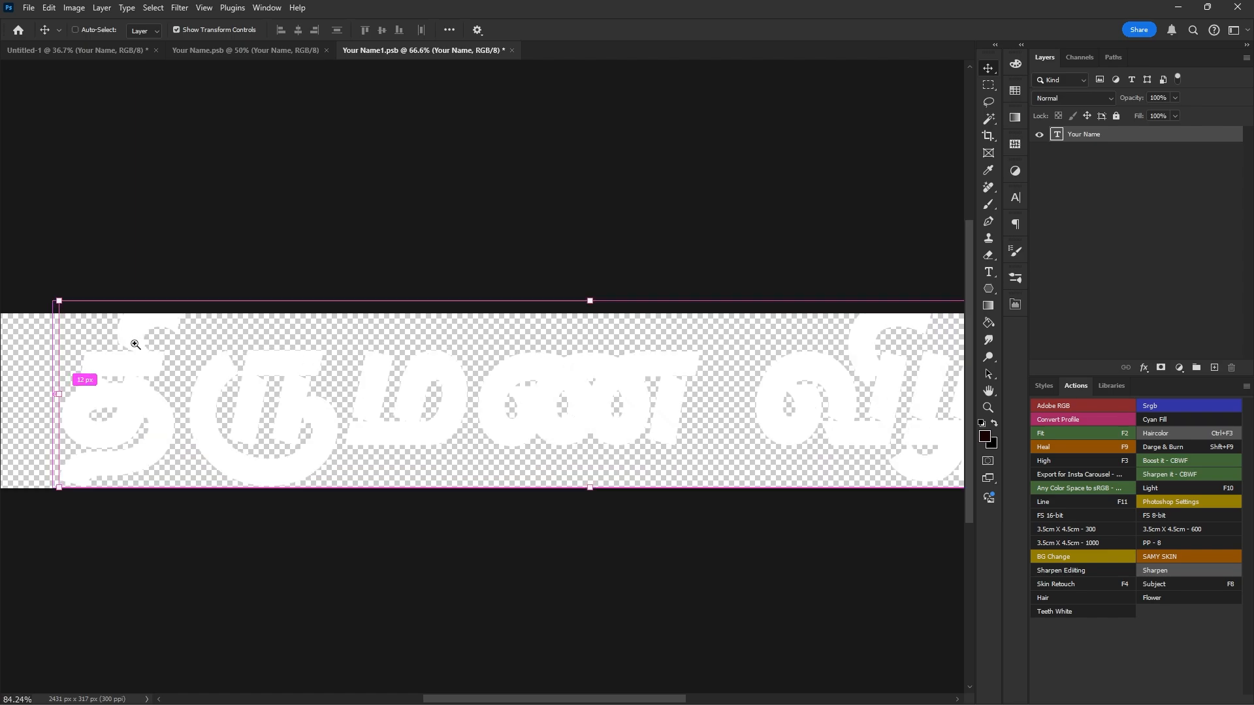
pyautogui.scroll(-6, 238, 307)
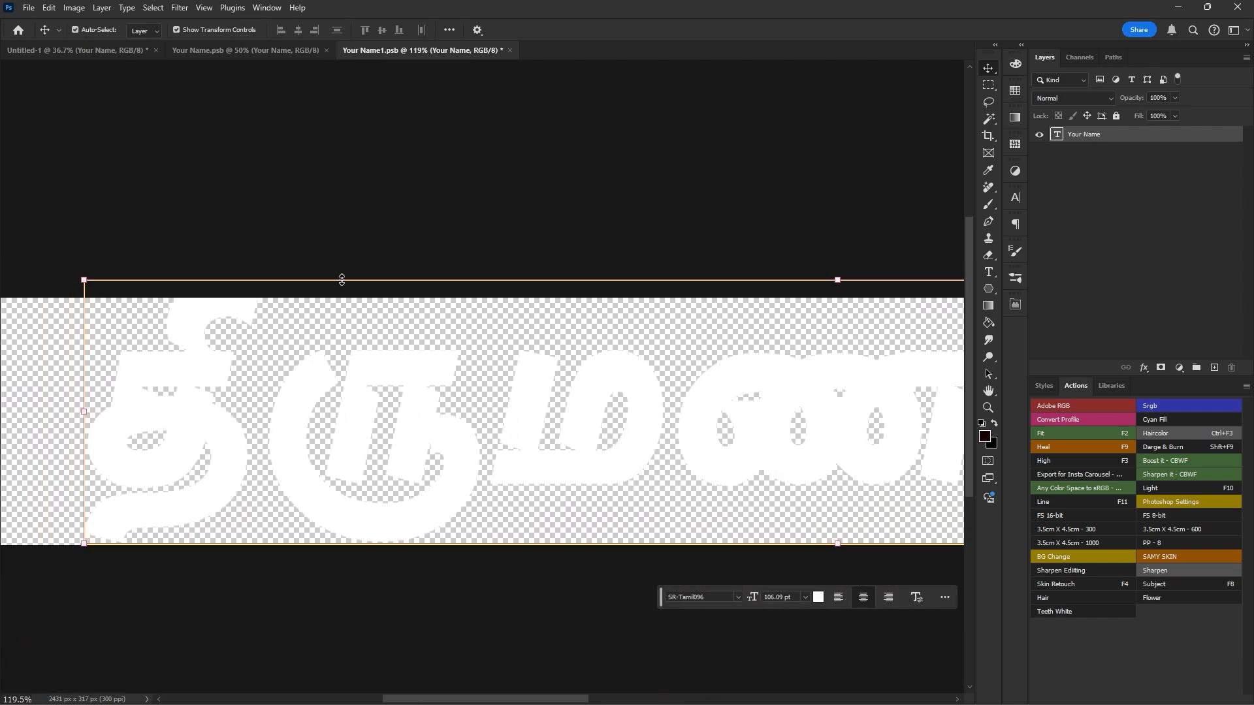
pyautogui.click(700, 397)
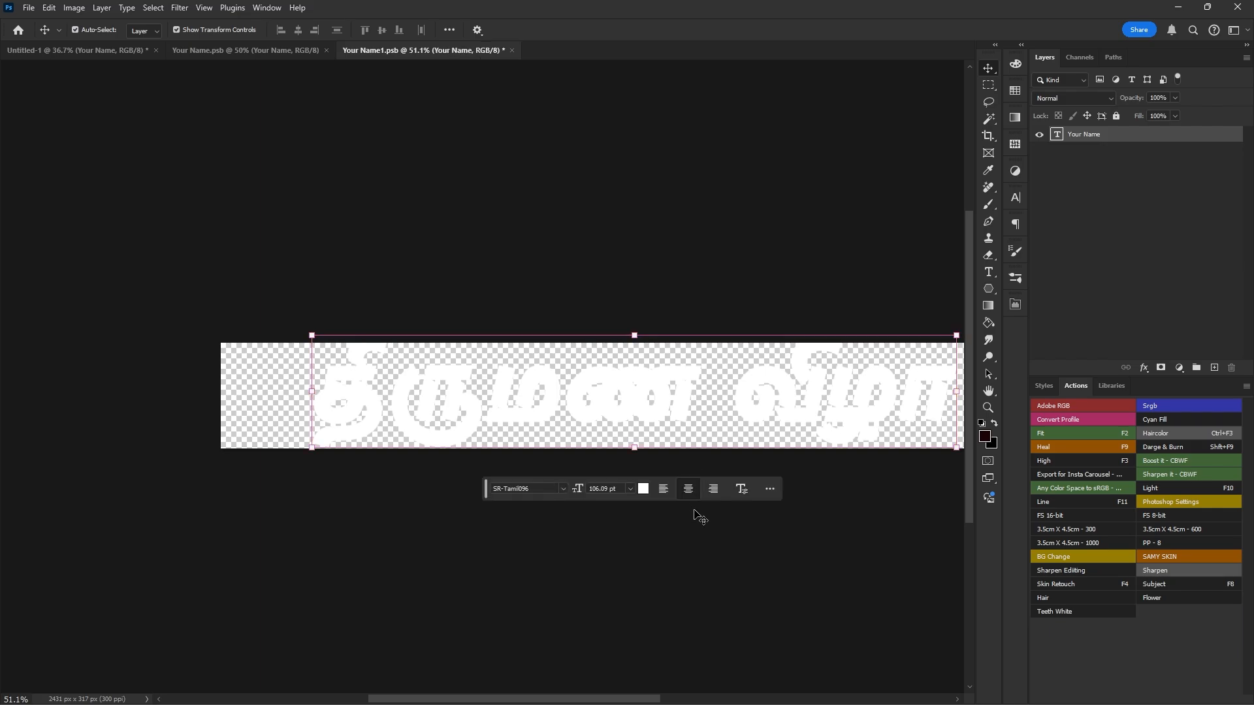
pyautogui.press('space')
pyautogui.moveTo(818, 602); pyautogui.dragTo(650, 612)
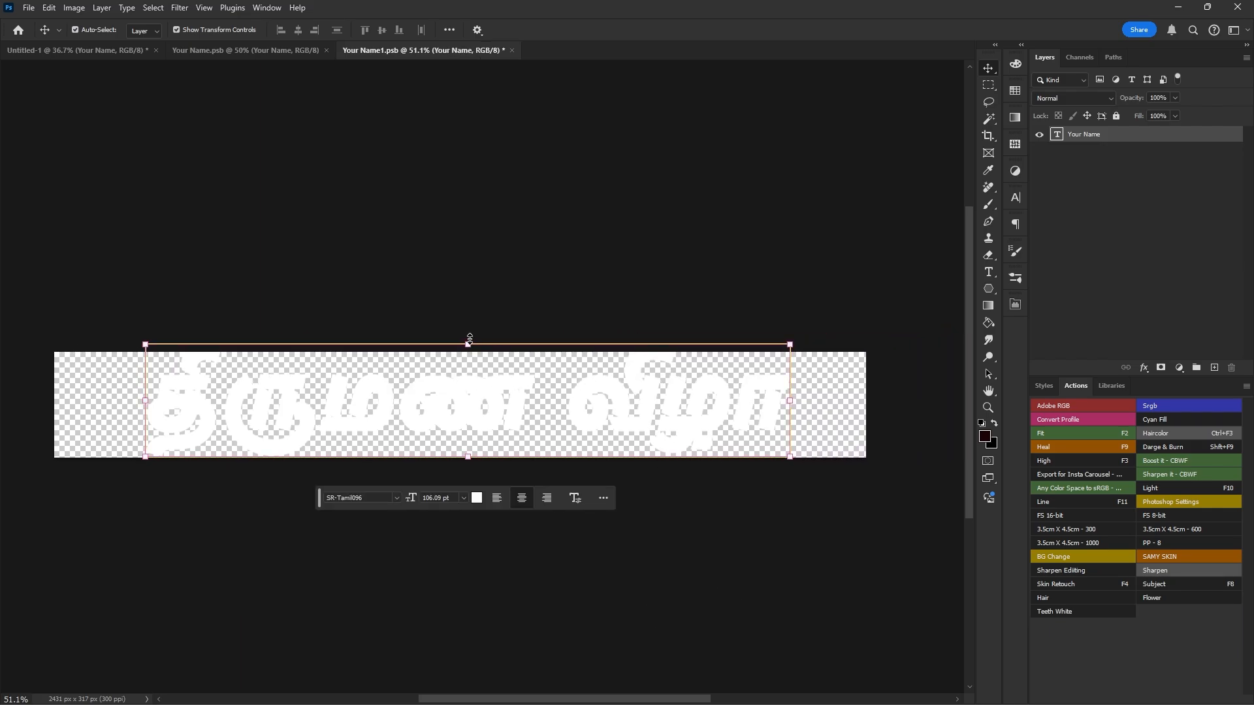
pyautogui.press('c')
pyautogui.press('v')
pyautogui.press('c')
pyautogui.click(473, 349)
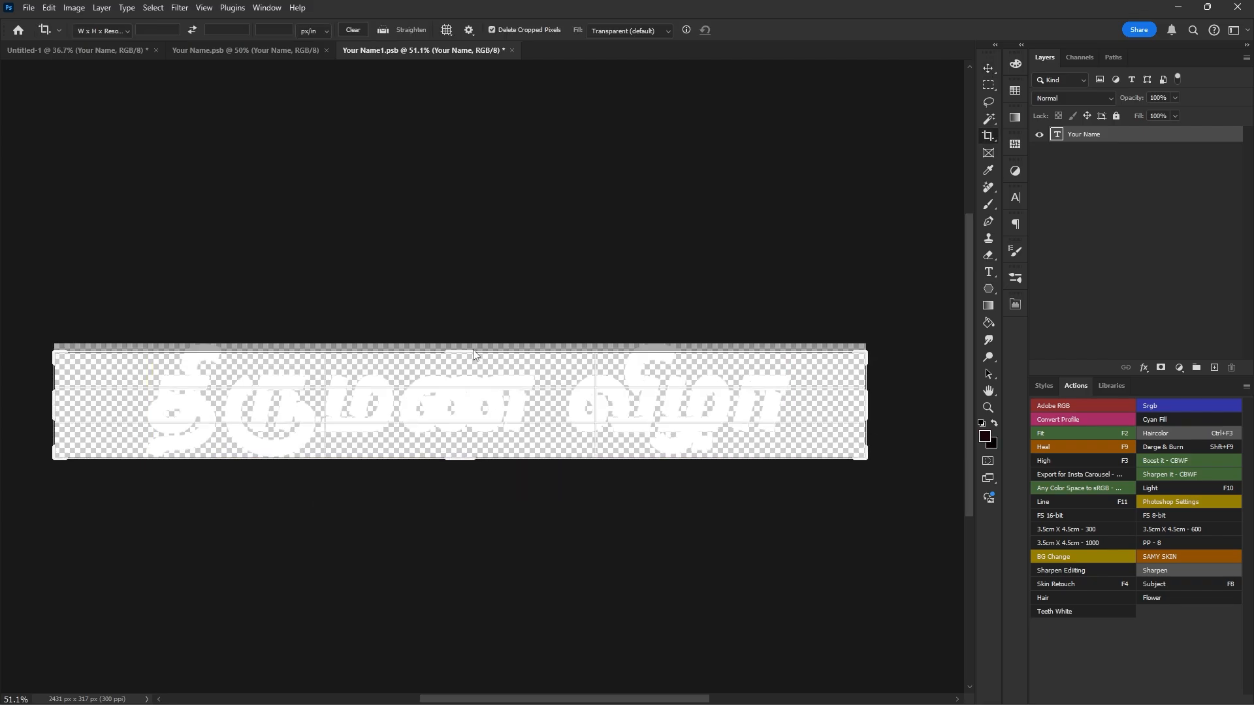
pyautogui.moveTo(473, 350); pyautogui.dragTo(460, 323)
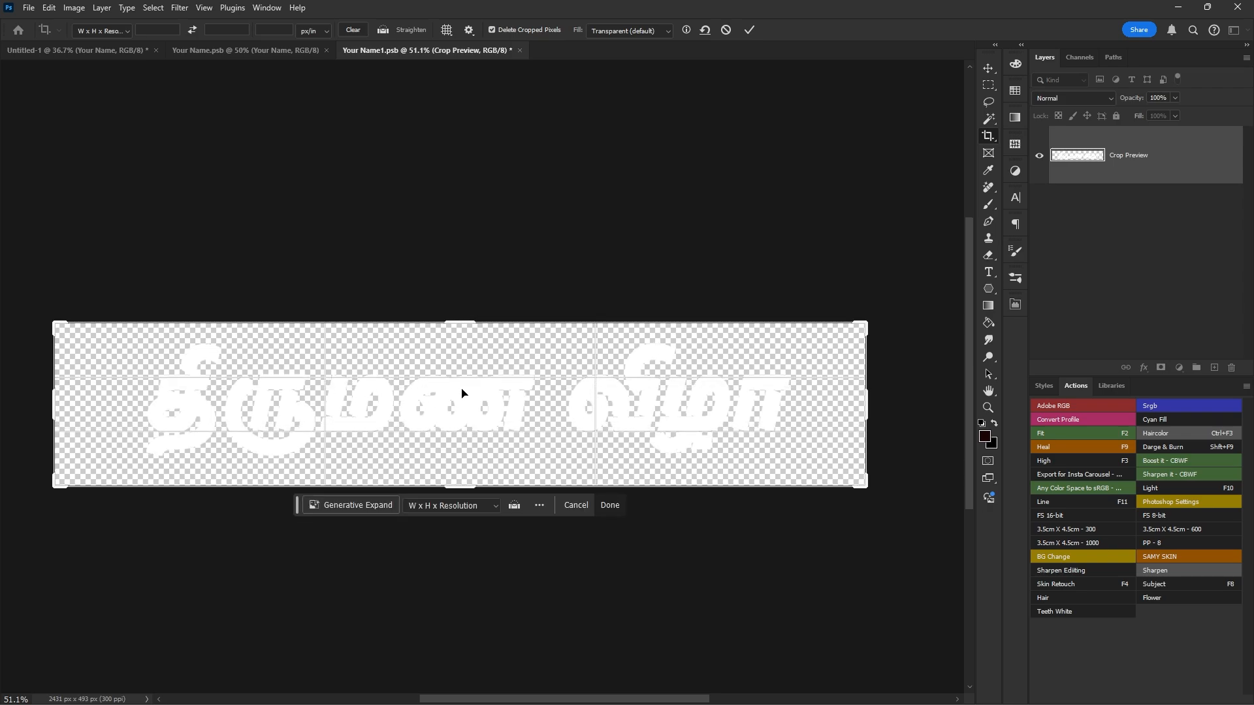
pyautogui.press('Return')
# Step: Save and close both nested Your Name smart objects to update the text in Untitled-1
pyautogui.hotkey('ctrl', 's')
pyautogui.hotkey('ctrl', 'w')
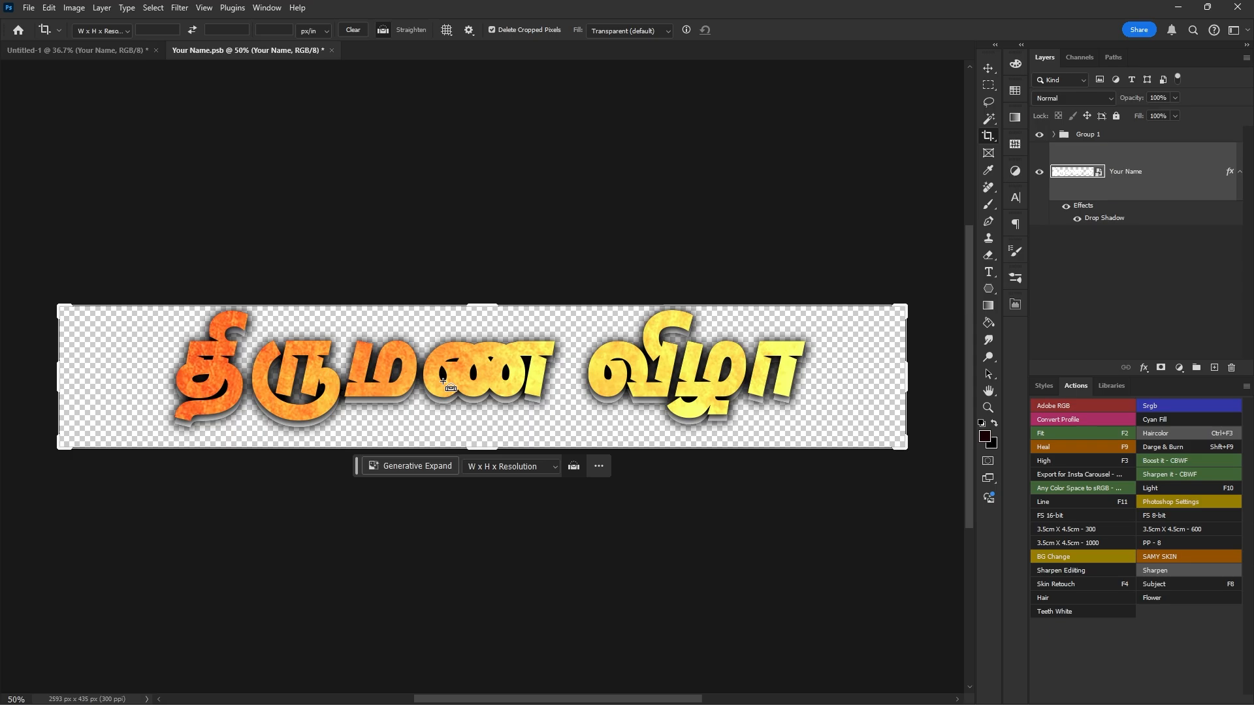
pyautogui.press('v')
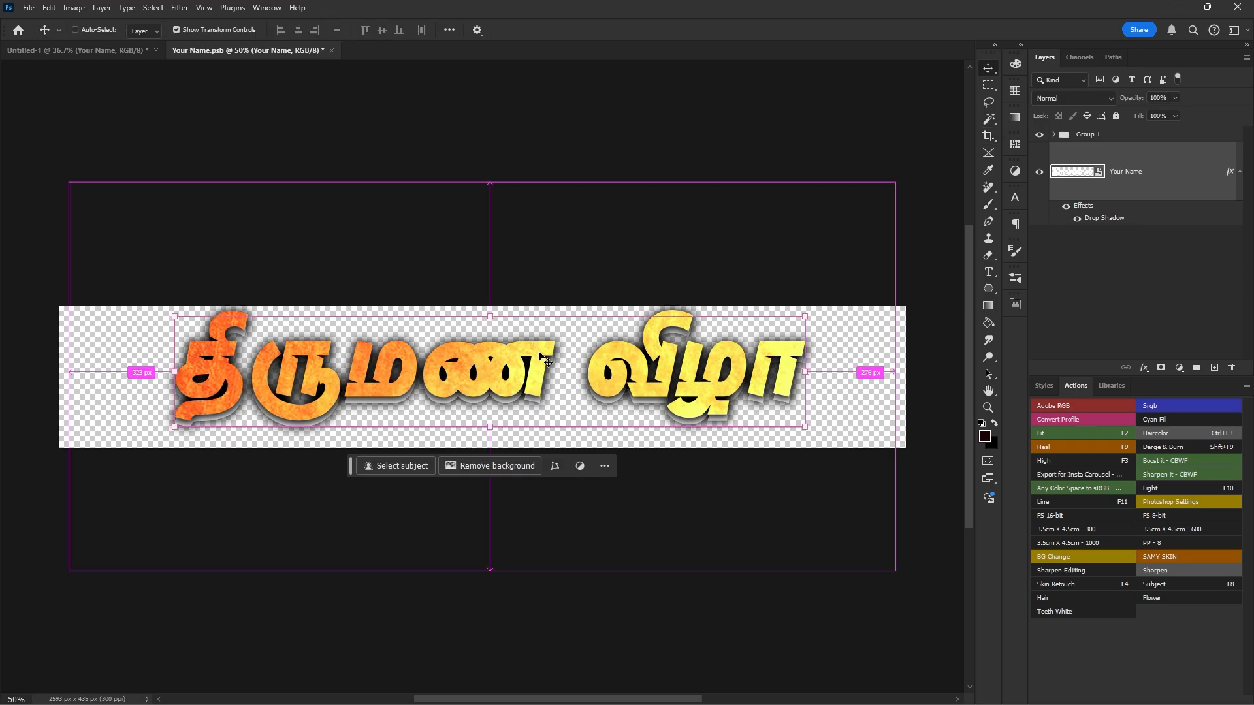
pyautogui.hotkey('ctrl', 's')
pyautogui.hotkey('ctrl', 'w')
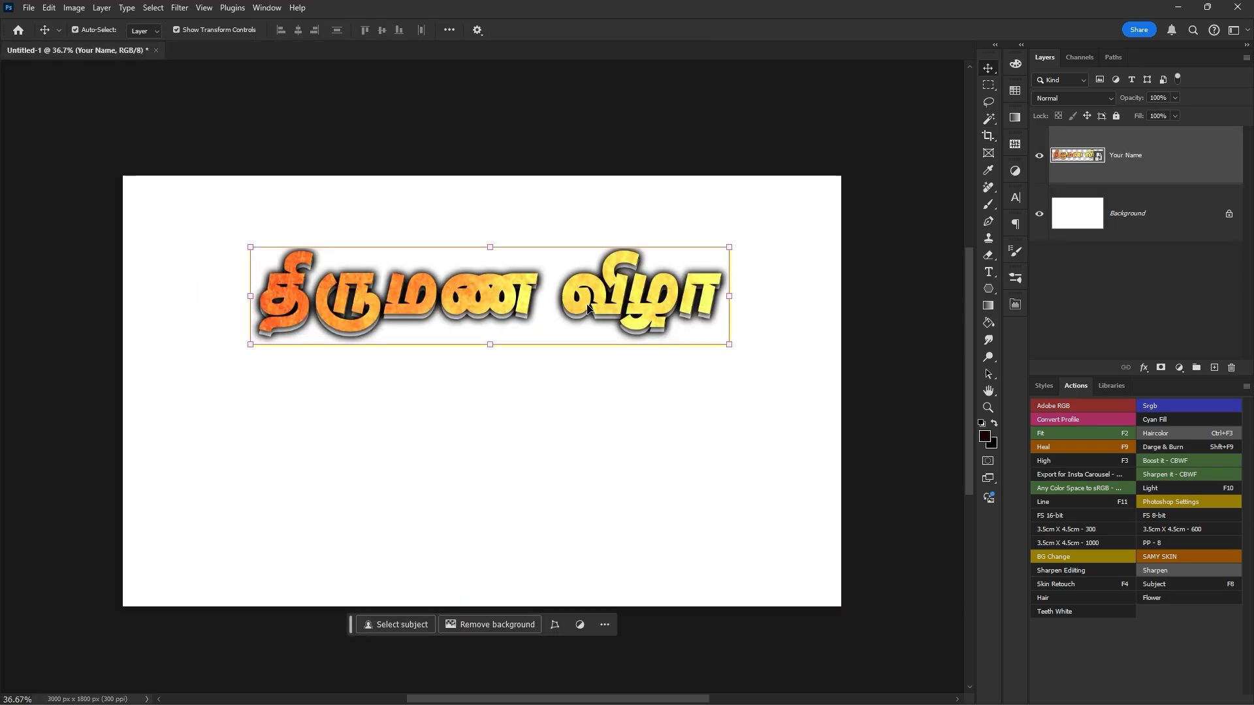
# Step: Scale the Your Name layer up proportionally until its transform bounds span the full canvas width
pyautogui.hotkey('ctrl', 't')
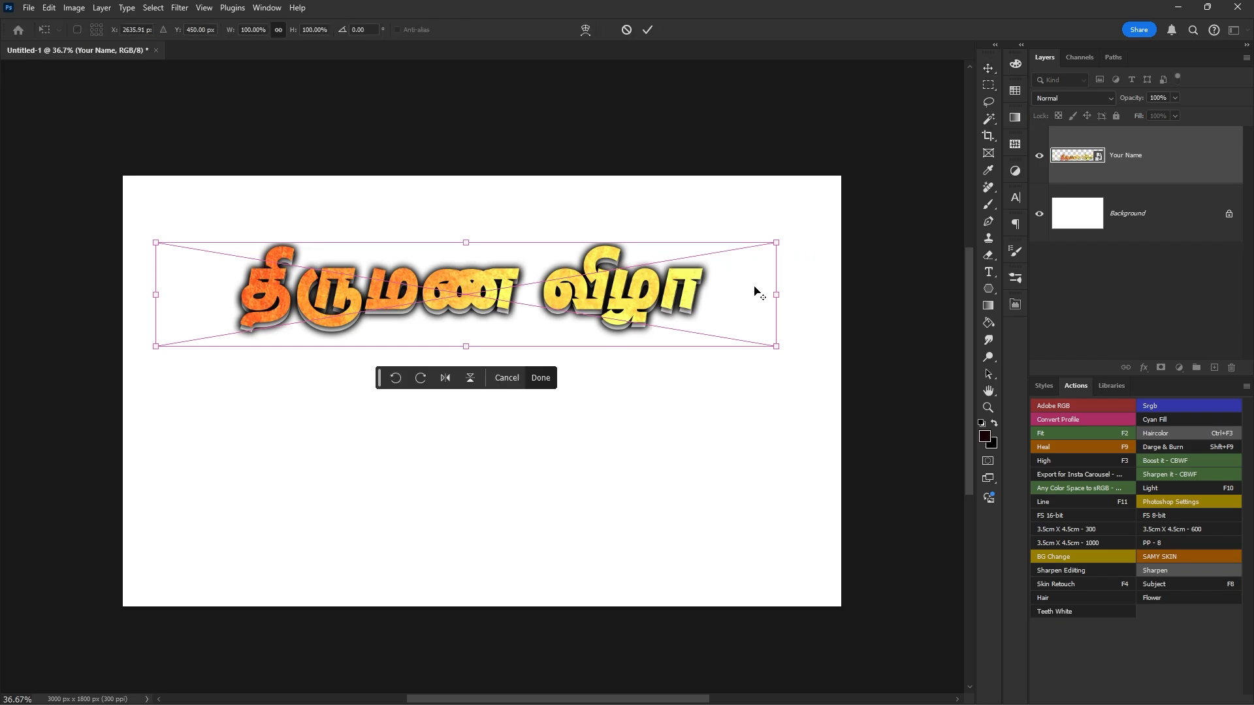
pyautogui.moveTo(759, 287); pyautogui.dragTo(847, 296)
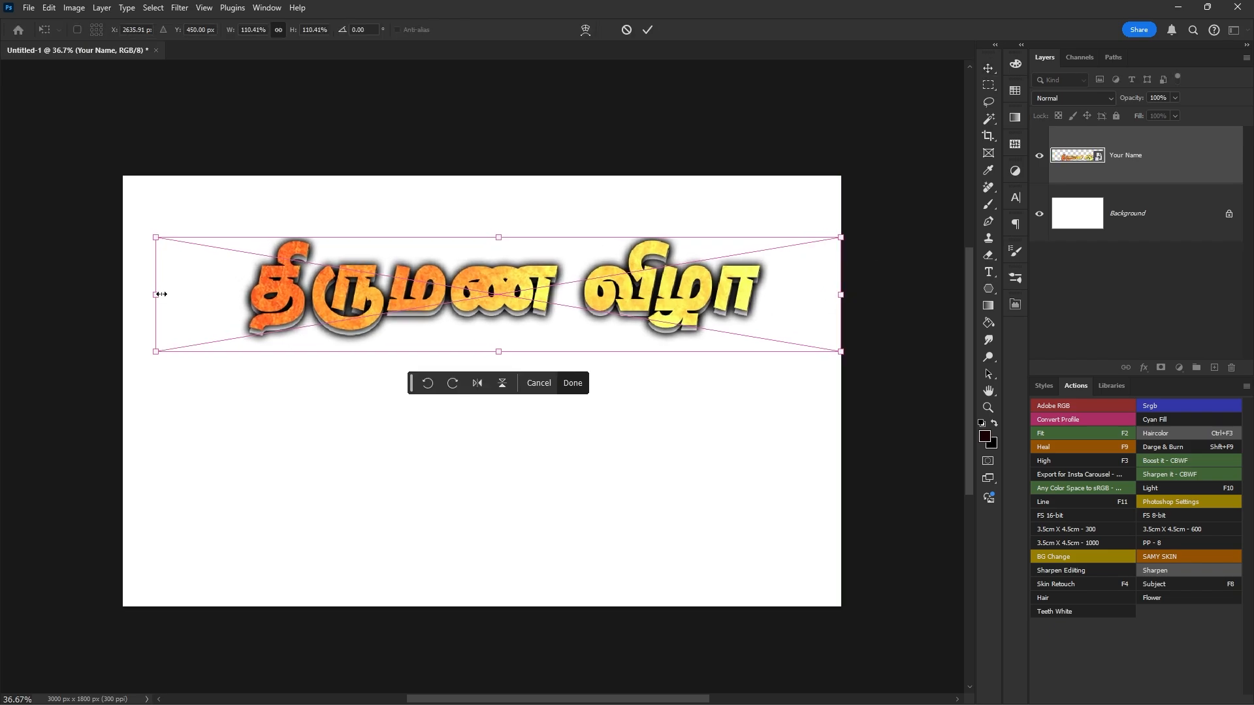
pyautogui.moveTo(161, 294); pyautogui.dragTo(122, 294)
pyautogui.press('Return')
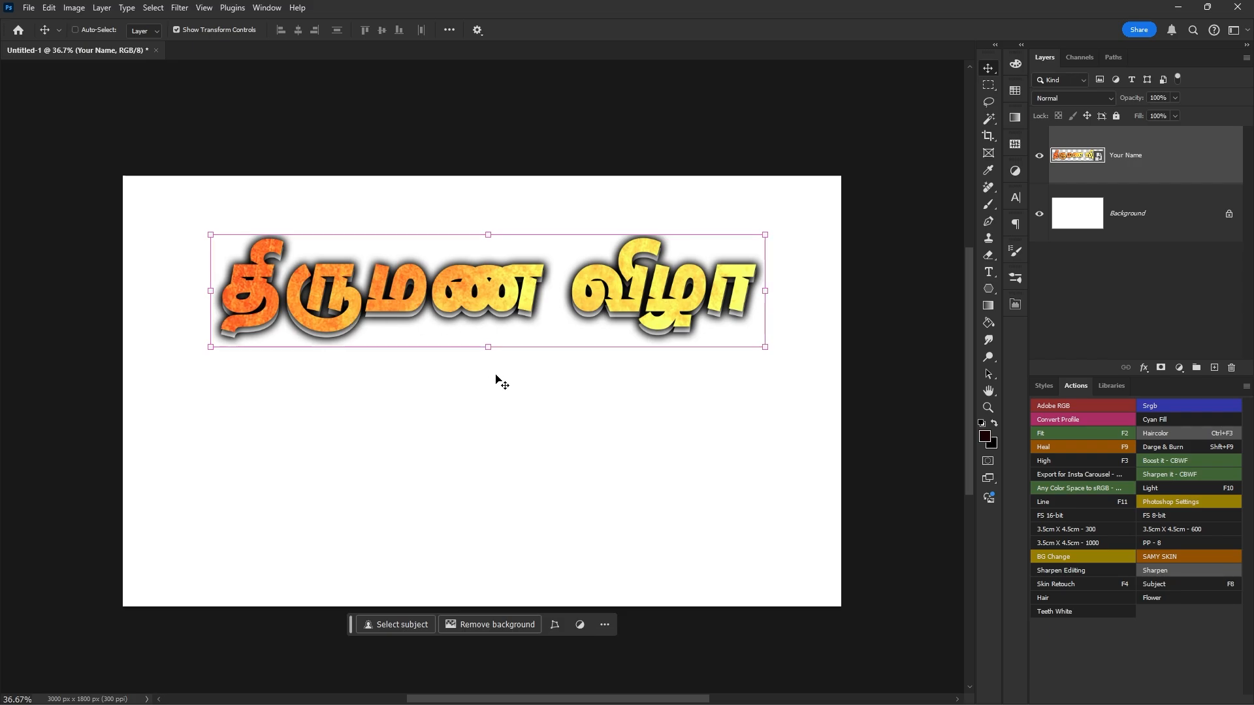
# Step: Open Madurai Text Effets.psd and copy the Your Name layer from Untitled-1 into it, between the second and third text lines
pyautogui.press('ctrl')
pyautogui.hotkey('ctrl', 'o')
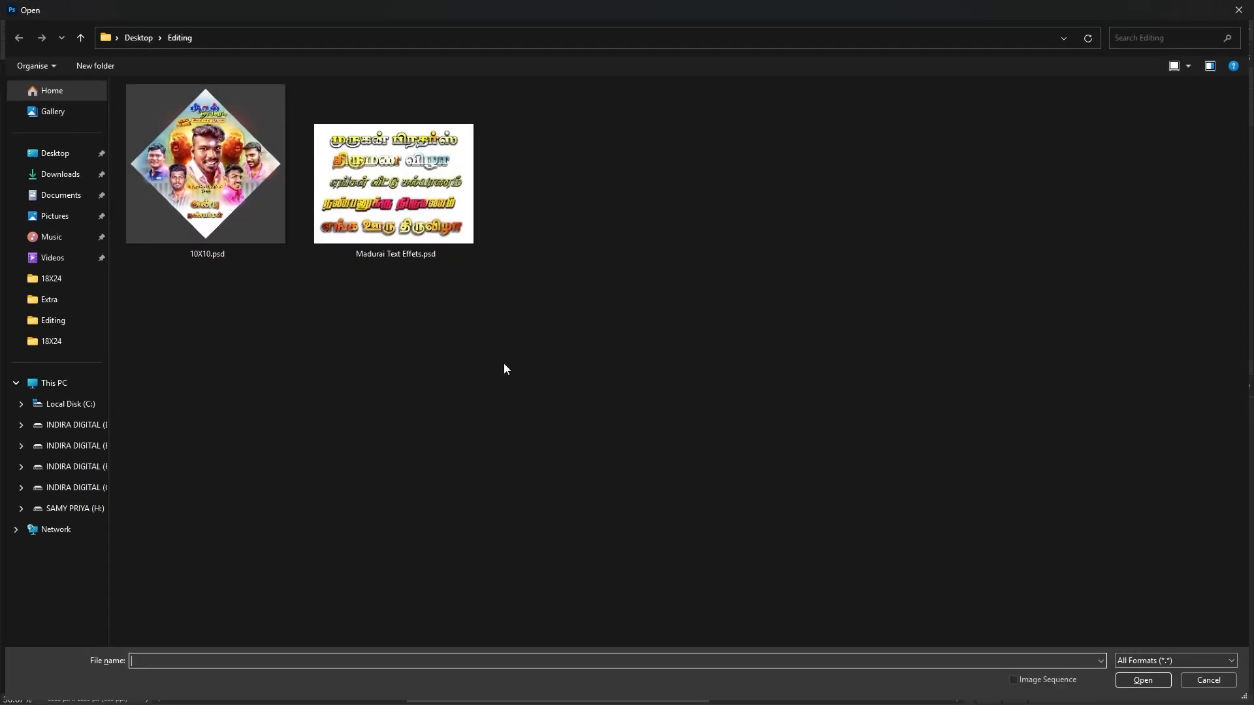
pyautogui.click(425, 190)
pyautogui.doubleClick(426, 189)
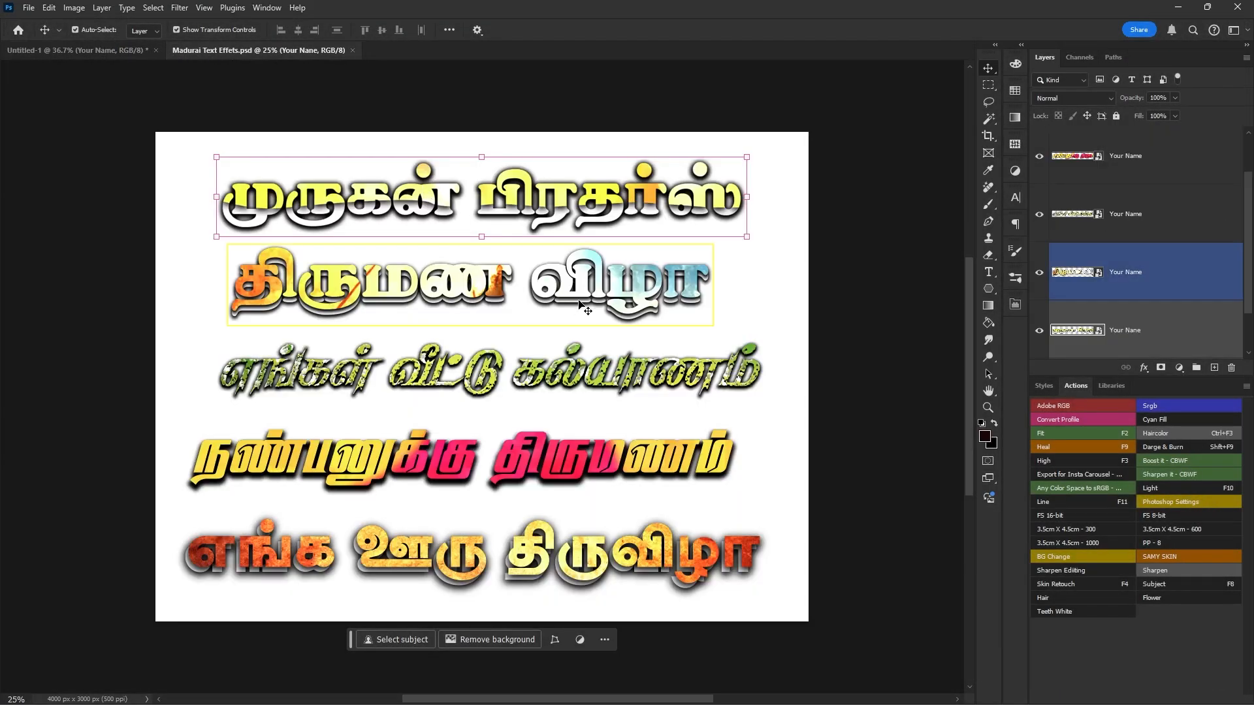
pyautogui.hotkey('ctrl', 'Tab')
pyautogui.moveTo(567, 320); pyautogui.dragTo(563, 508)
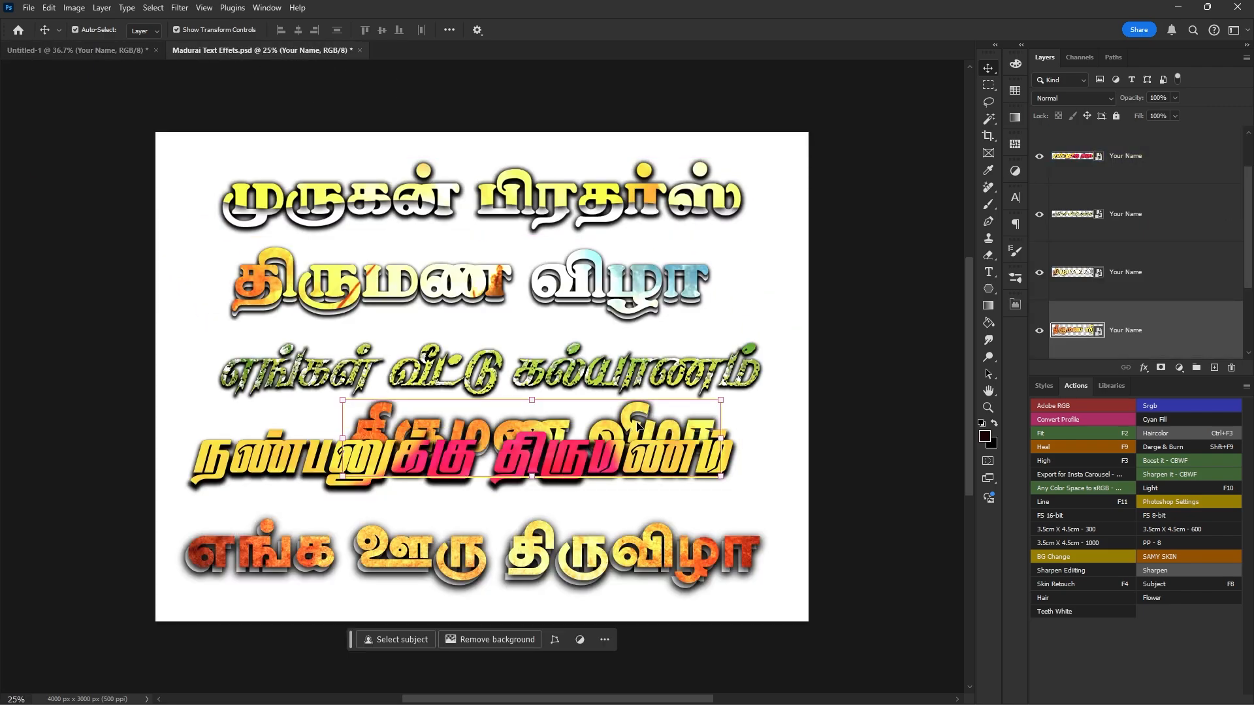
pyautogui.moveTo(638, 426); pyautogui.dragTo(588, 318)
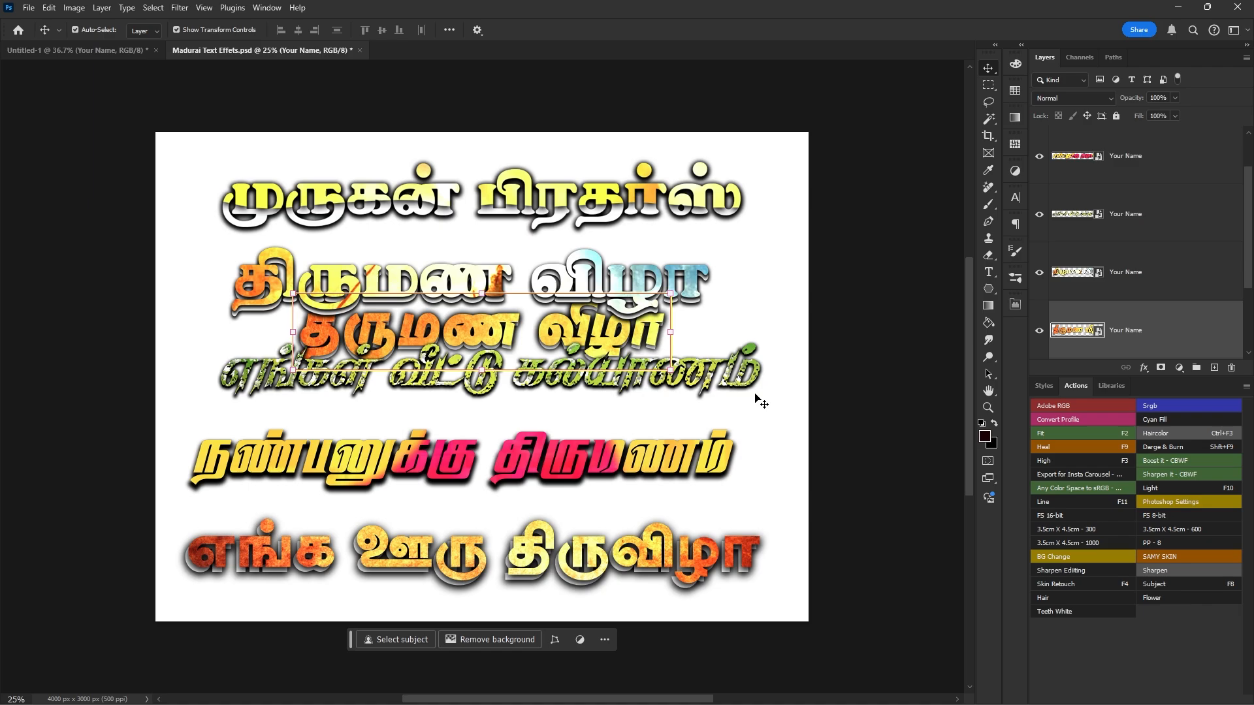
pyautogui.click(875, 421)
# Step: Open the green third text line's smart object and examine how its Group 1 and Your Name layers are built
pyautogui.click(700, 390)
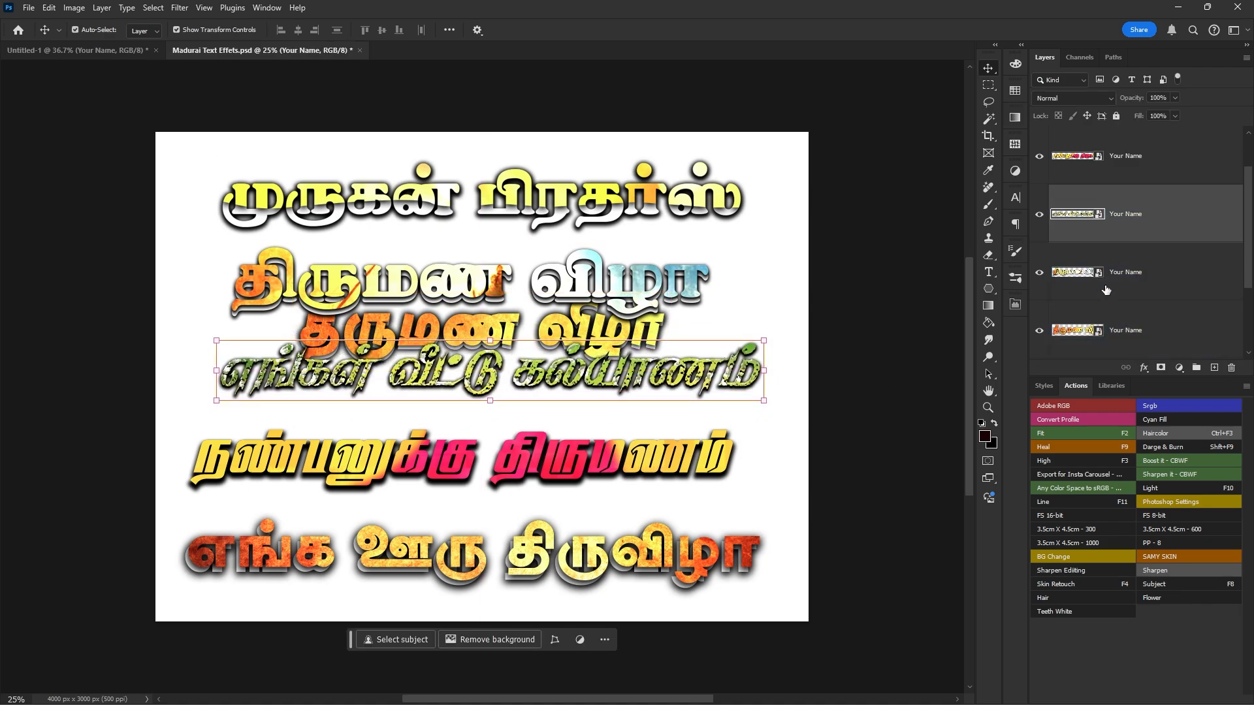
pyautogui.doubleClick(1100, 214)
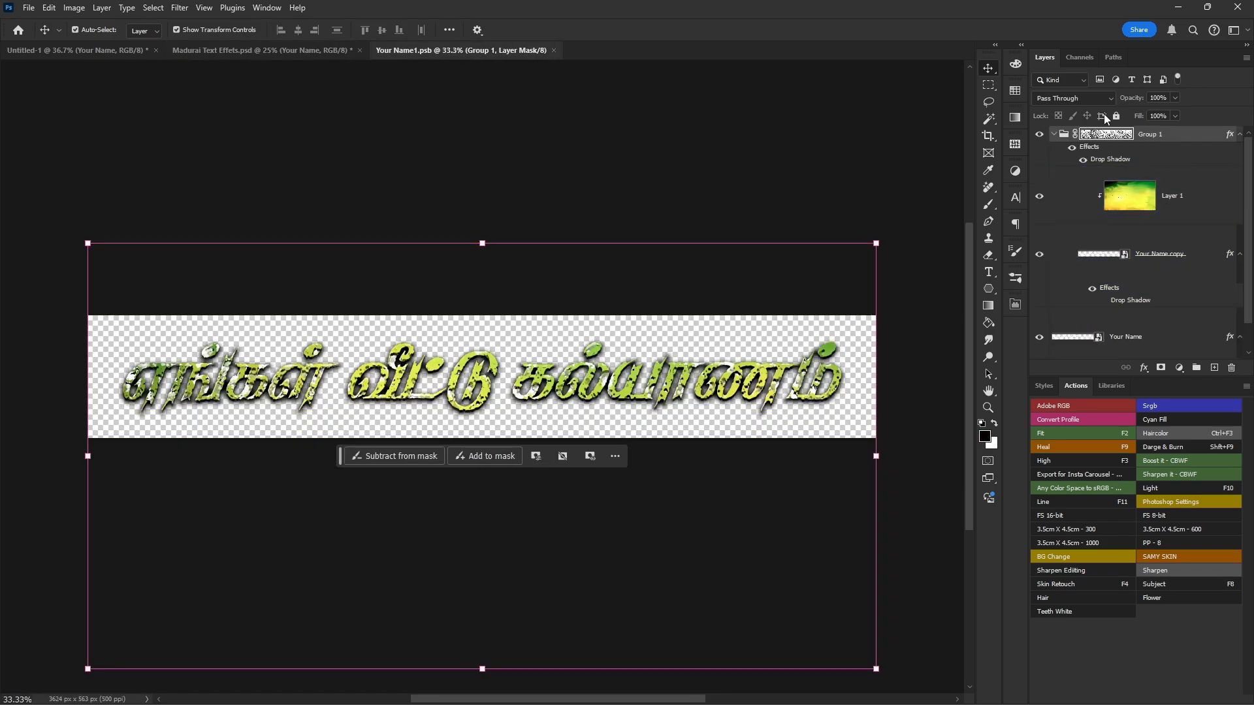
pyautogui.click(1052, 134)
pyautogui.click(1053, 134)
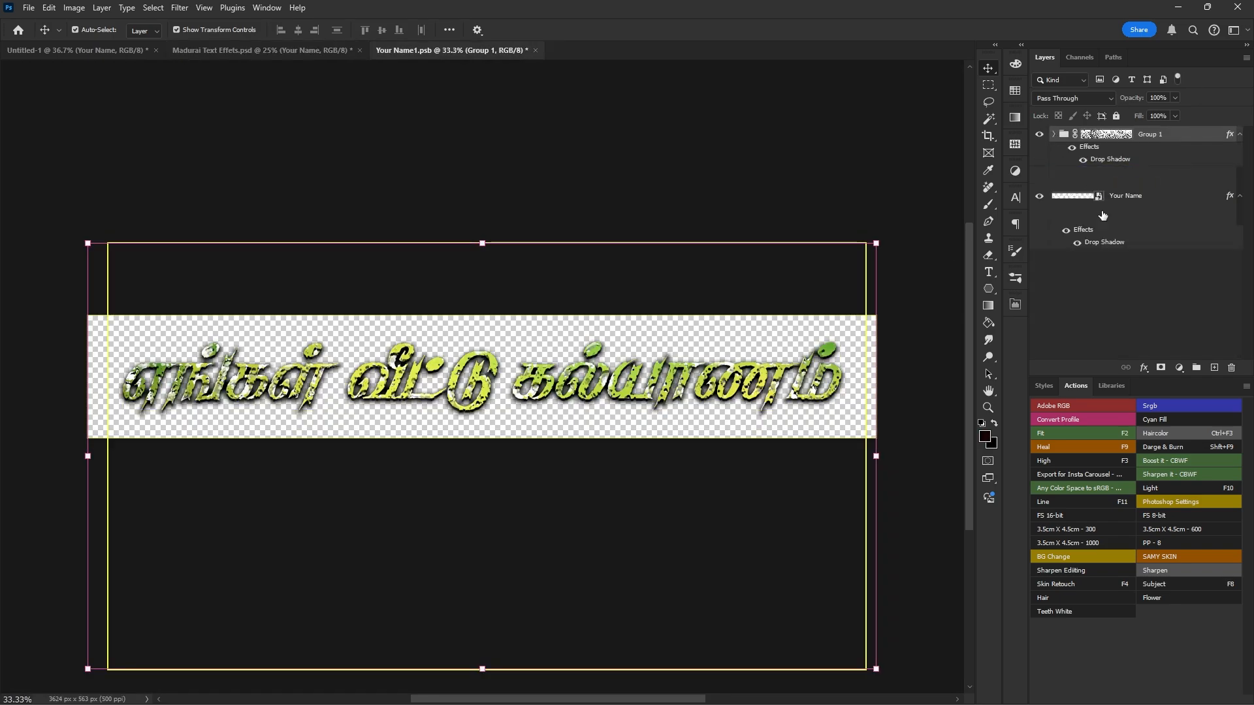
pyautogui.click(1081, 208)
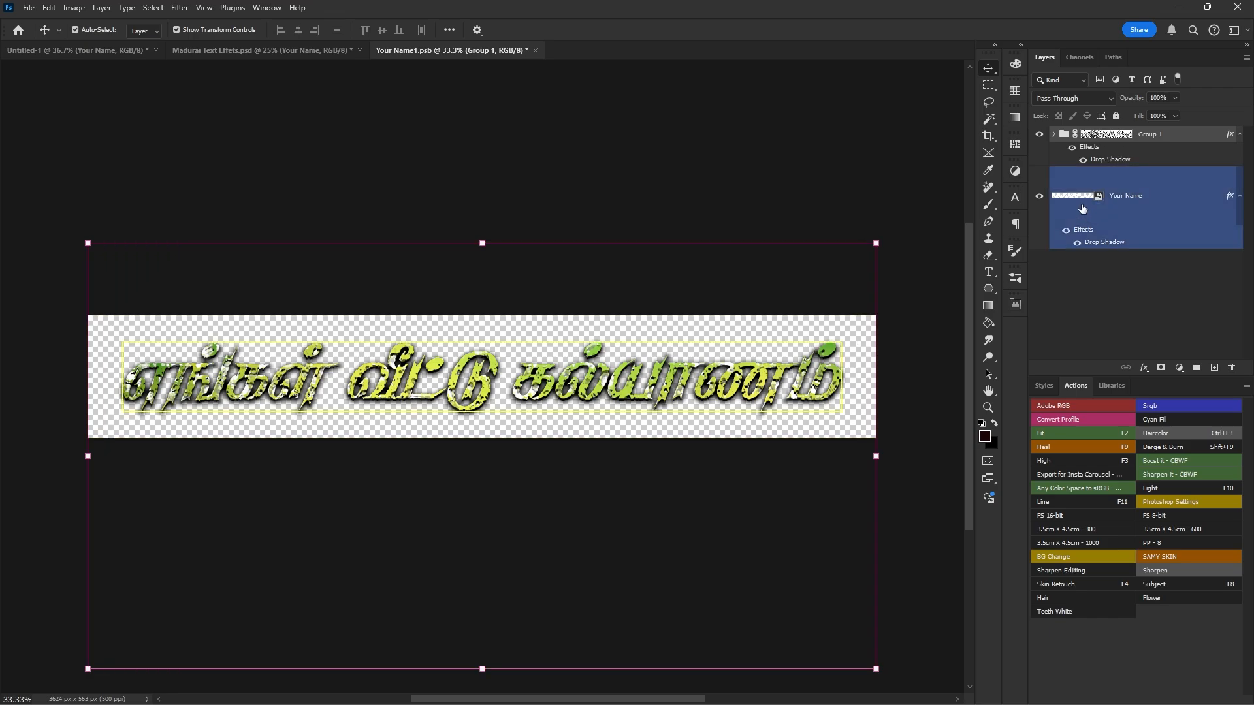
pyautogui.moveTo(1081, 208); pyautogui.dragTo(1110, 143)
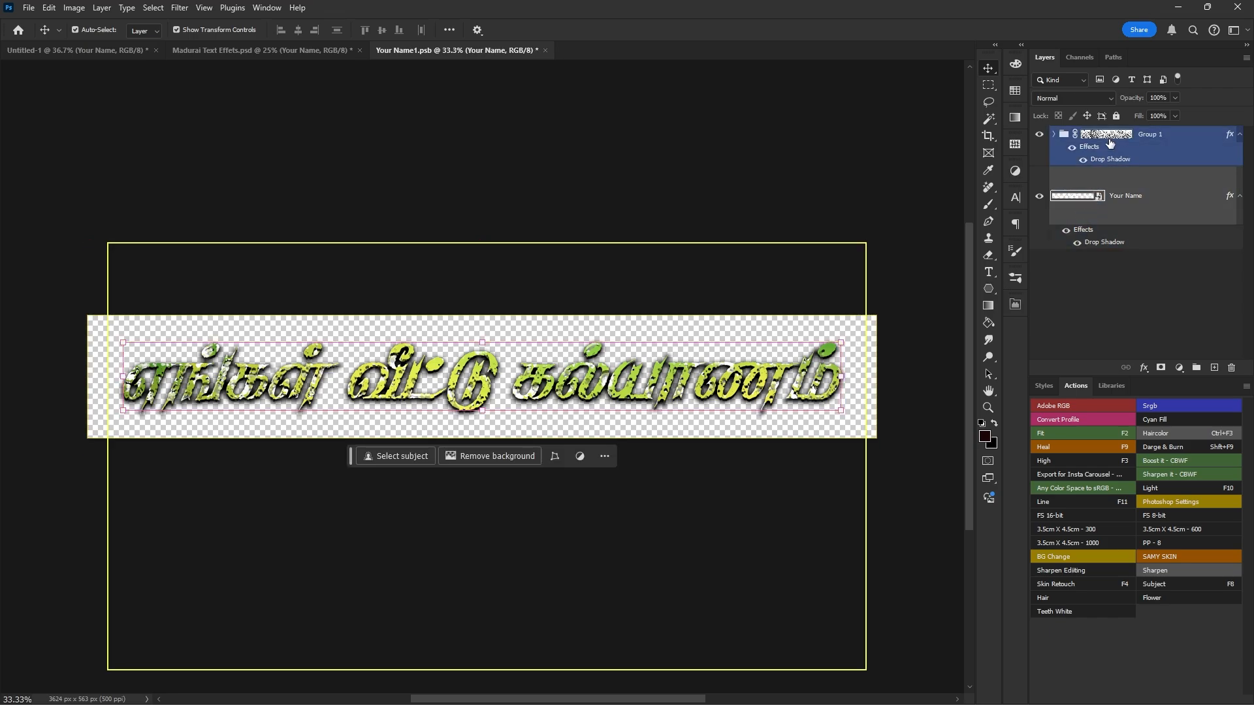
# Step: Examine the speckled texture on the green text closely, toggling the Group 1 layer mask off and on to compare
pyautogui.scroll(12, 662, 394)
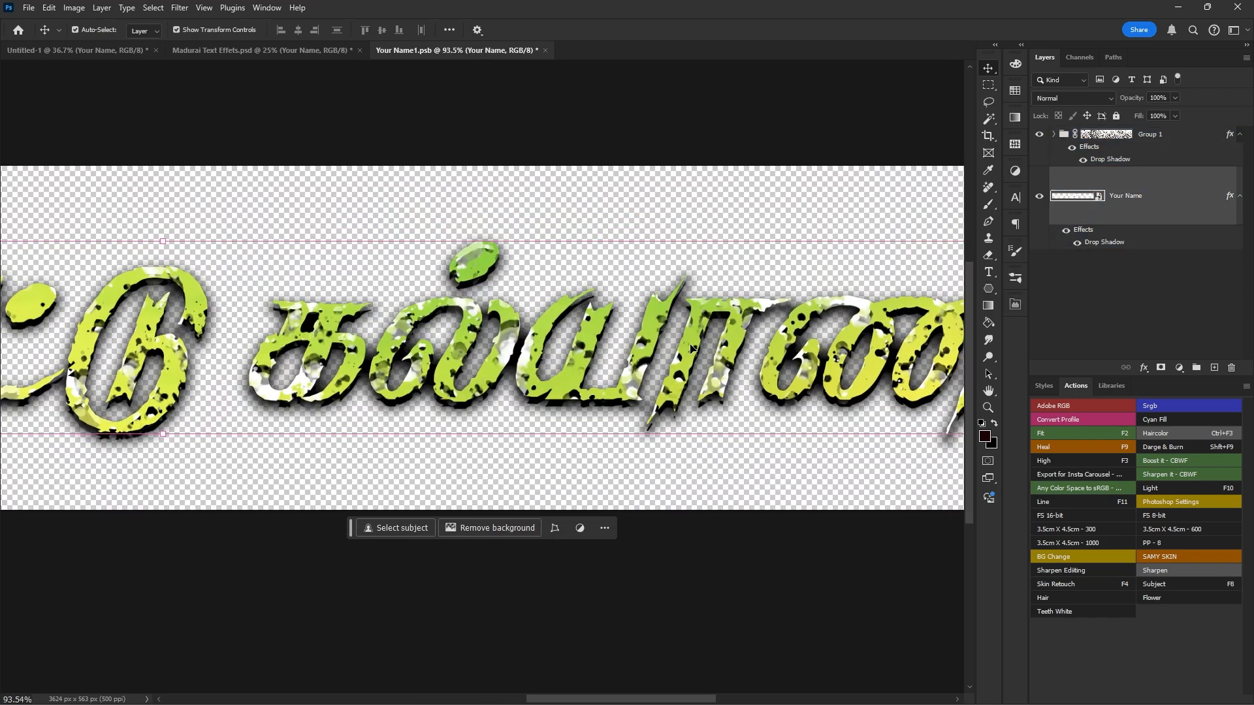
pyautogui.moveTo(834, 381); pyautogui.dragTo(609, 407)
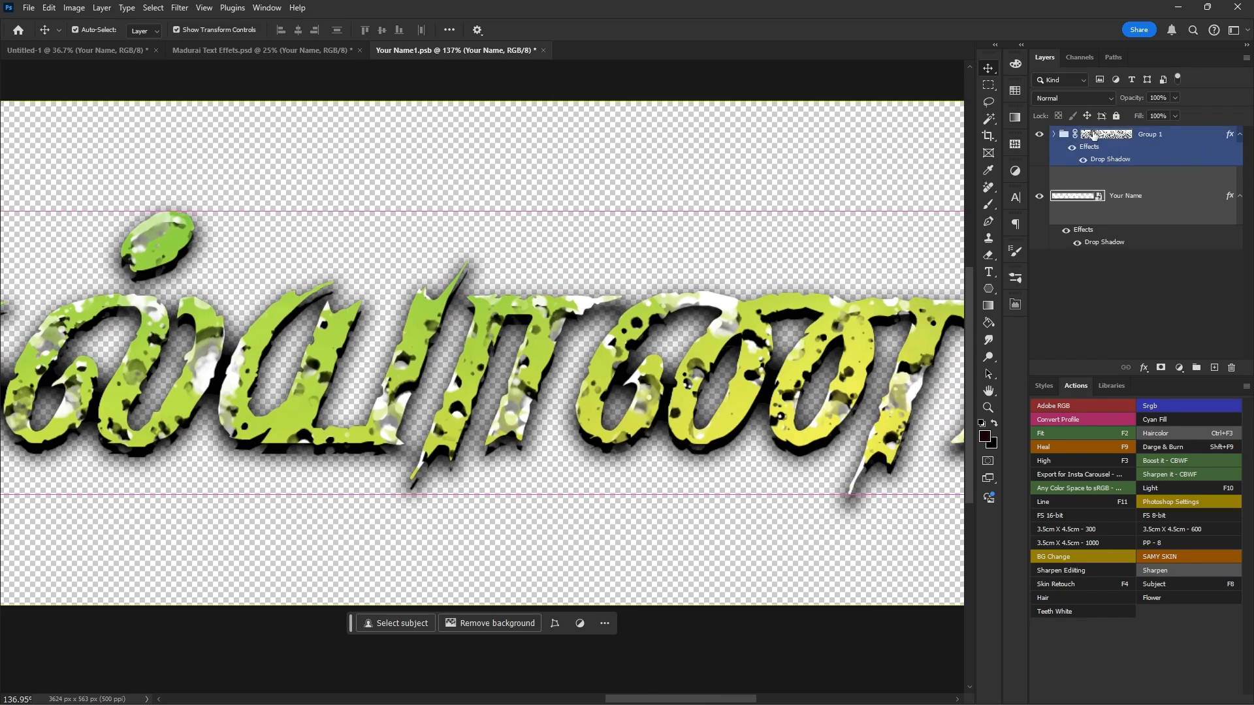
pyautogui.click(1094, 134)
pyautogui.keyDown('shift'); pyautogui.click(1094, 134); pyautogui.keyUp('shift')
pyautogui.keyDown('shift'); pyautogui.click(1094, 135); pyautogui.keyUp('shift')
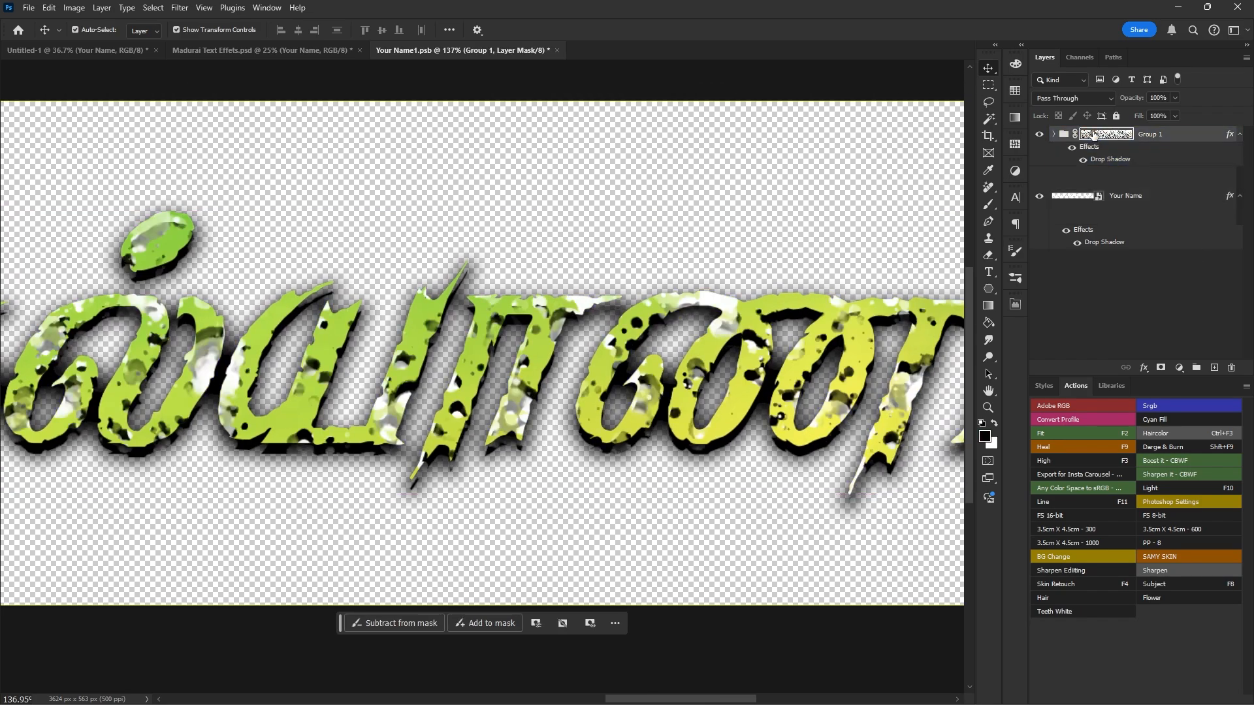
pyautogui.keyDown('shift'); pyautogui.click(1094, 135); pyautogui.keyUp('shift')
pyautogui.keyDown('shift'); pyautogui.click(1094, 135); pyautogui.keyUp('shift')
pyautogui.hotkey('ctrl', '0')
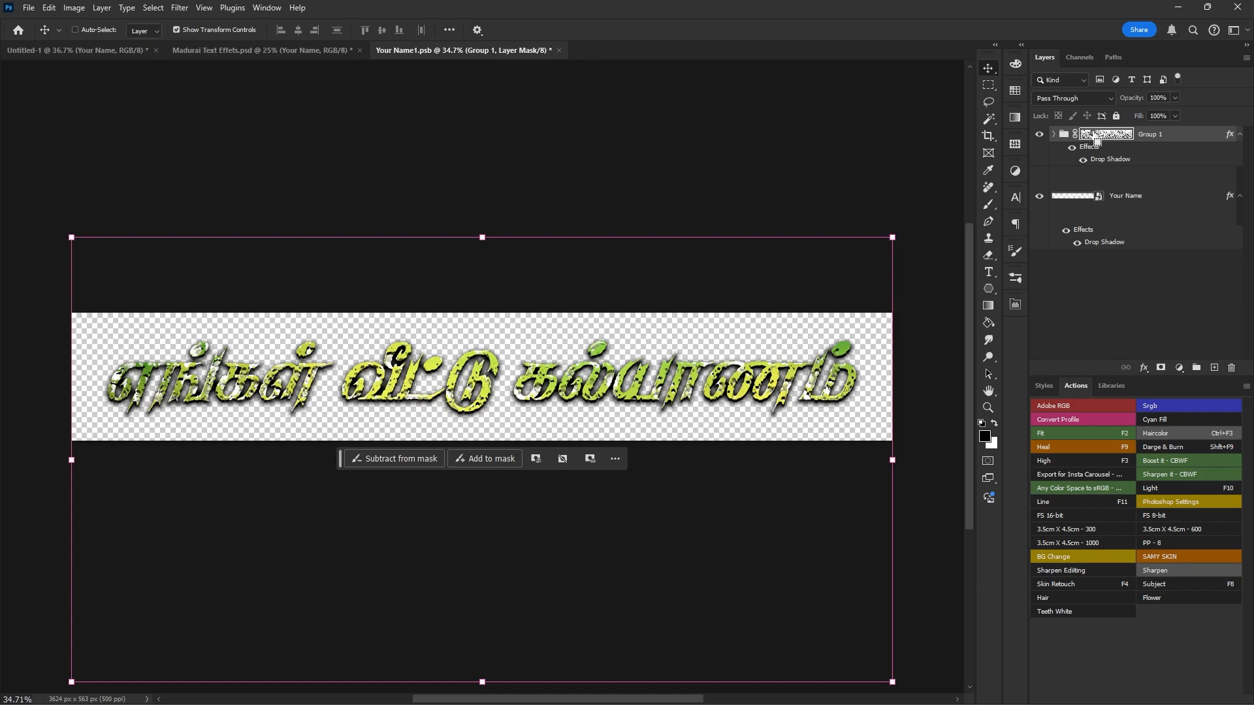
# Step: Close the green text's smart object and move the green text line straight down, clear of the copied Your Name text
pyautogui.hotkey('ctrl', 'w')
pyautogui.press('Return')
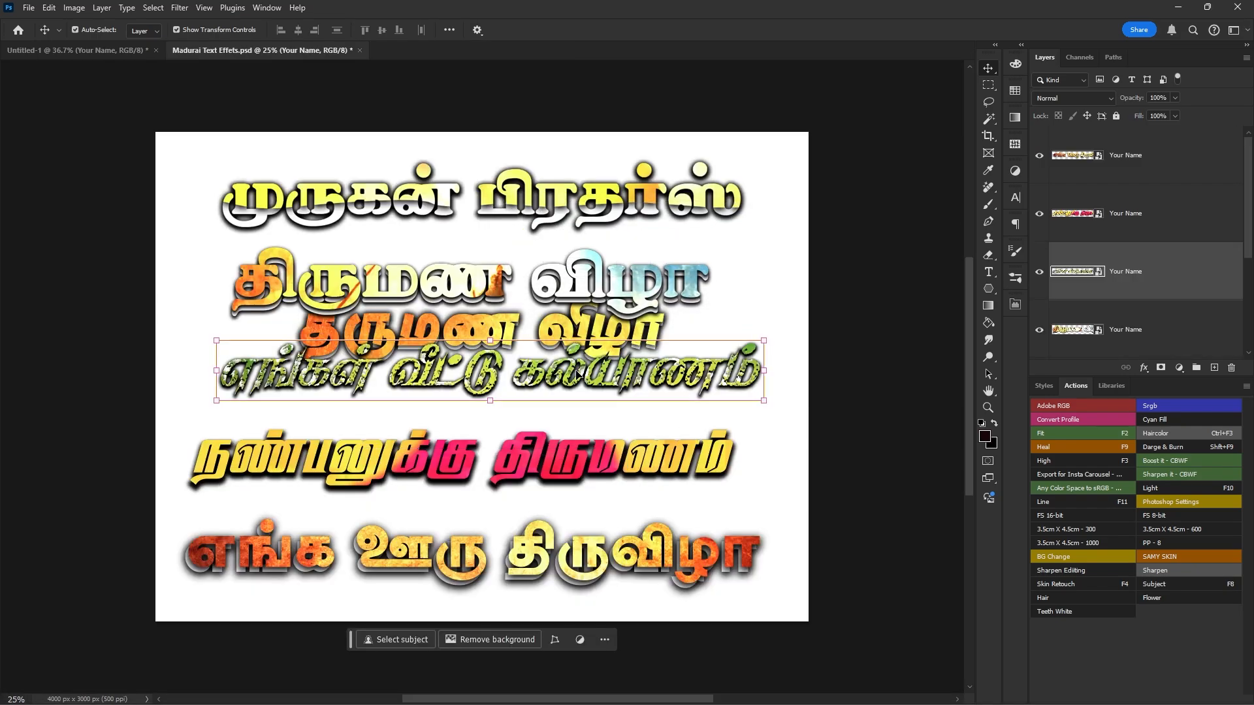
pyautogui.moveTo(576, 377); pyautogui.dragTo(565, 402)
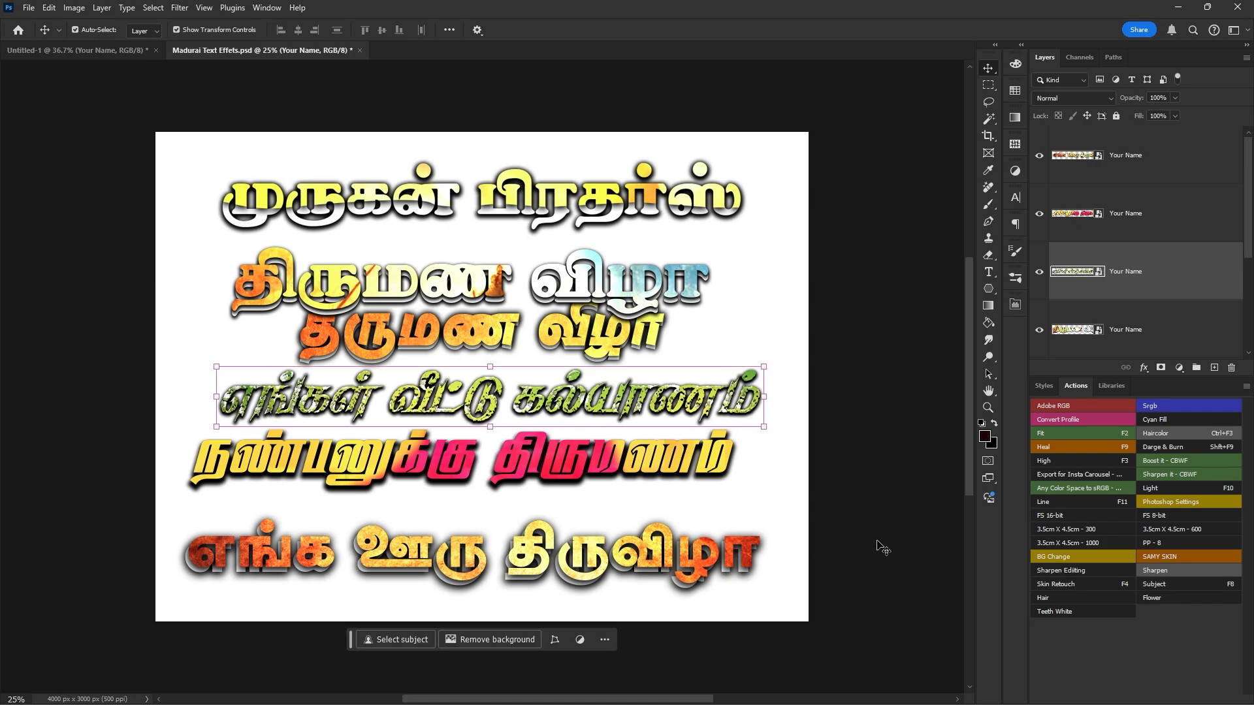
pyautogui.click(882, 548)
pyautogui.click(504, 542)
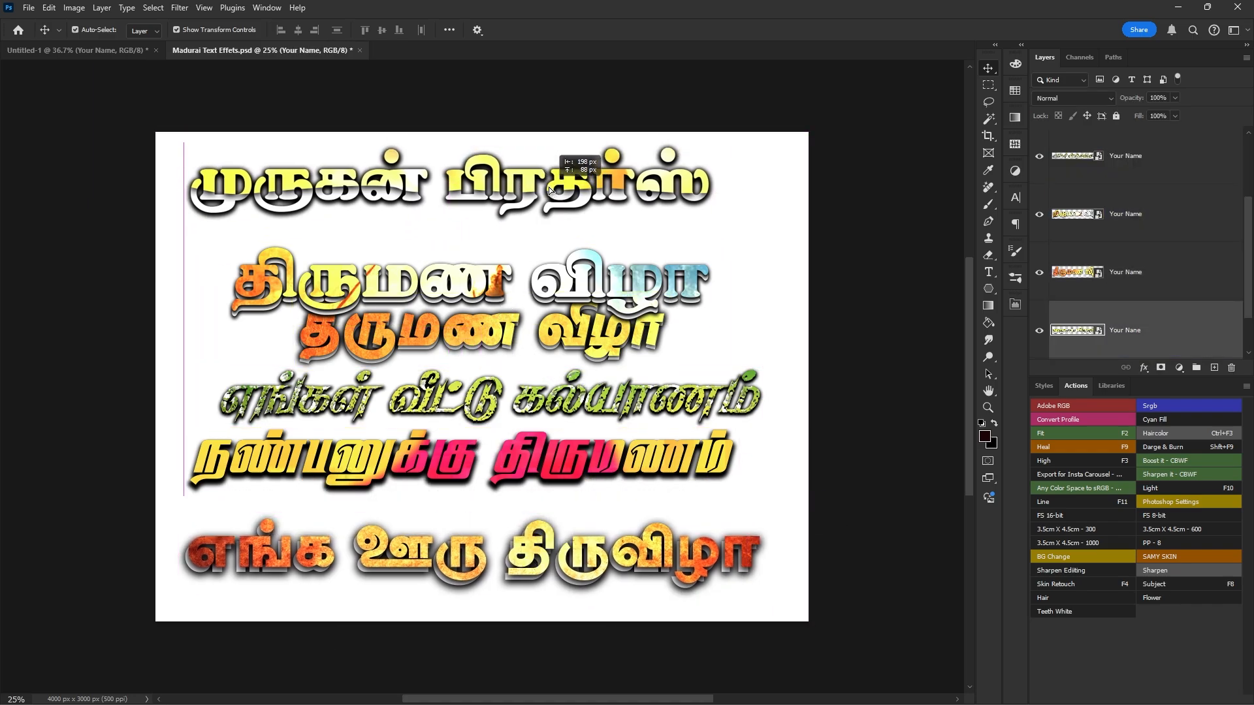
pyautogui.moveTo(568, 219); pyautogui.dragTo(676, 225)
pyautogui.hotkey('ctrl', 'z')
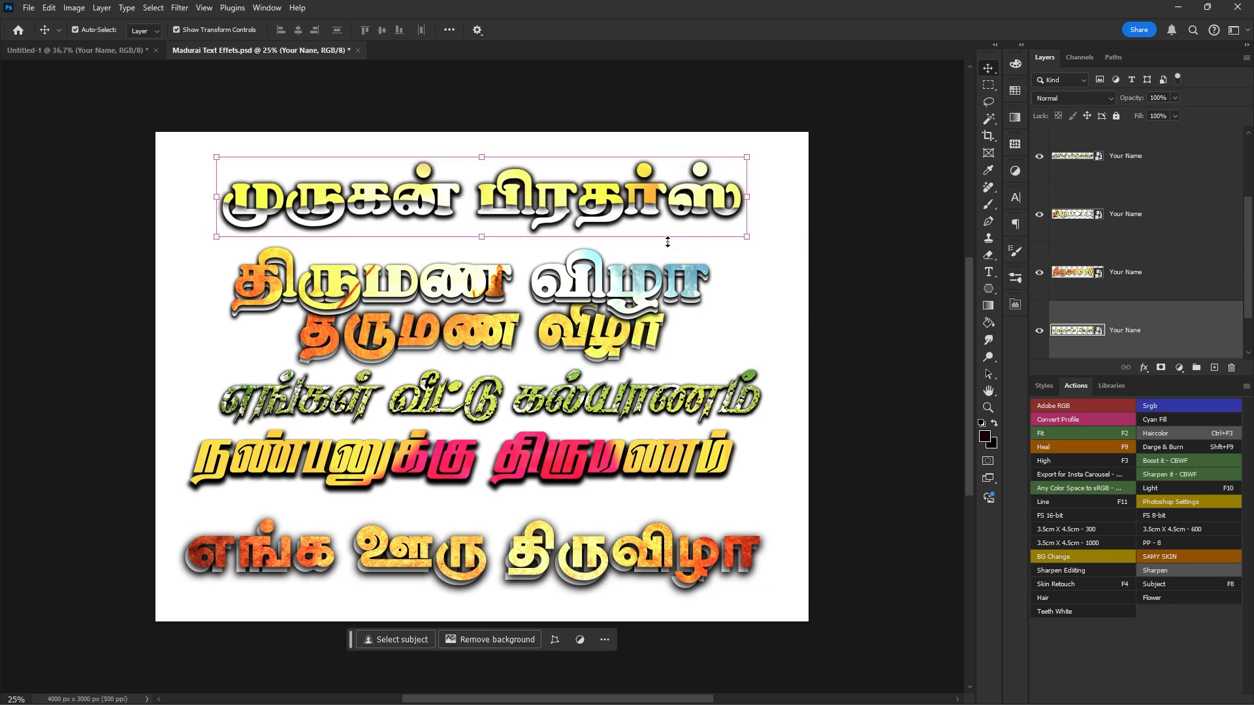
# Step: Deselect all layers in Madurai Text Effets.psd, save the document and close it
pyautogui.keyDown('ctrl'); pyautogui.click(873, 372); pyautogui.keyUp('ctrl')
pyautogui.hotkey('ctrl', 's')
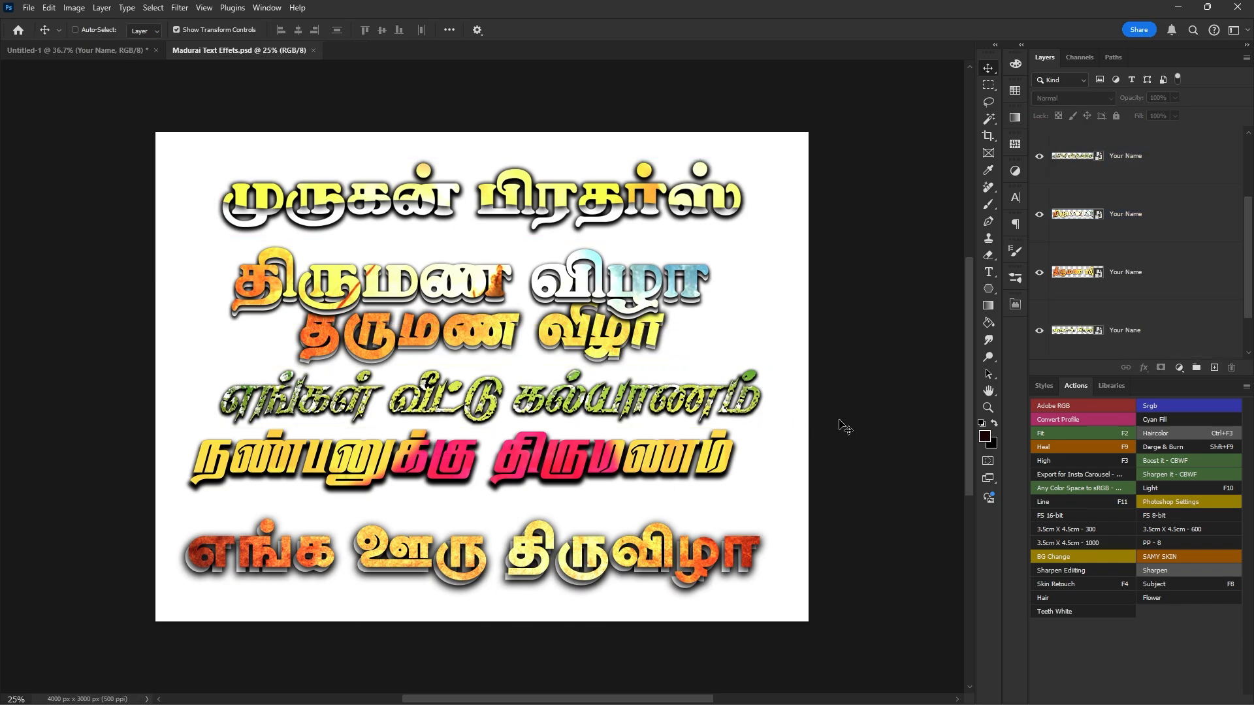
pyautogui.hotkey('ctrl', 'q')
# Step: Close Untitled-1 without saving it, and close the Editing folder window
pyautogui.click(667, 271)
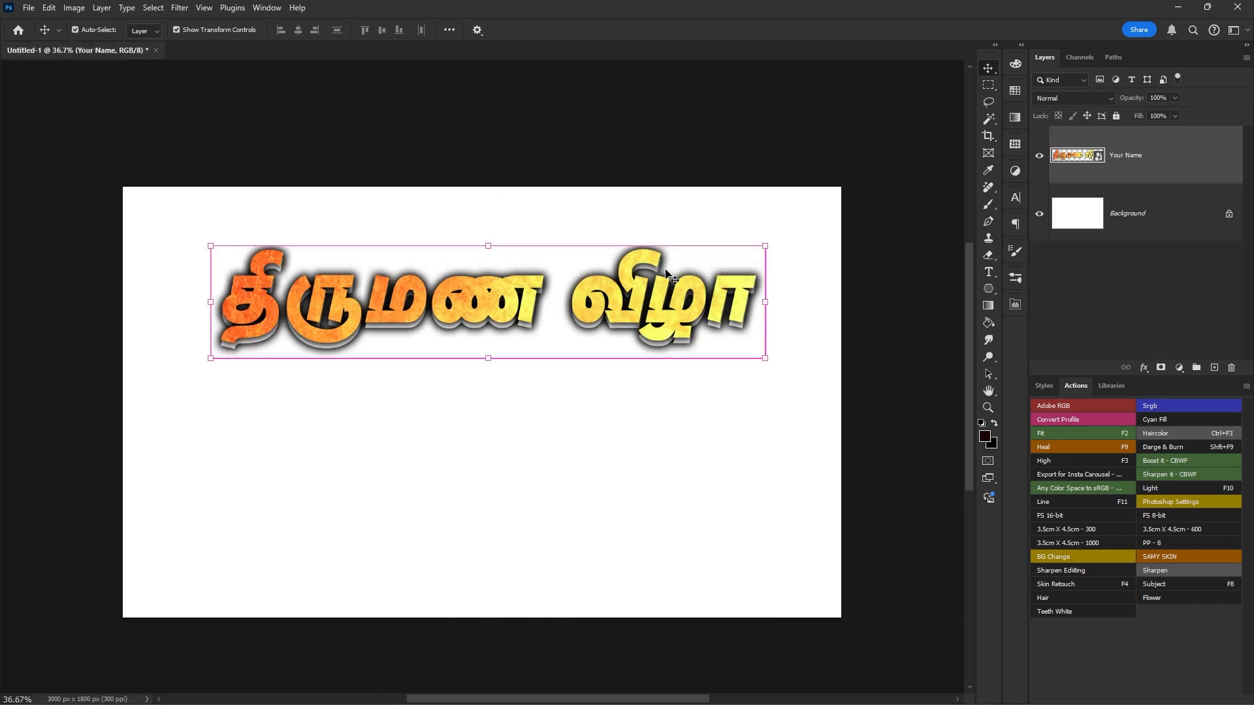
pyautogui.hotkey('ctrl', 'w')
pyautogui.press('n')
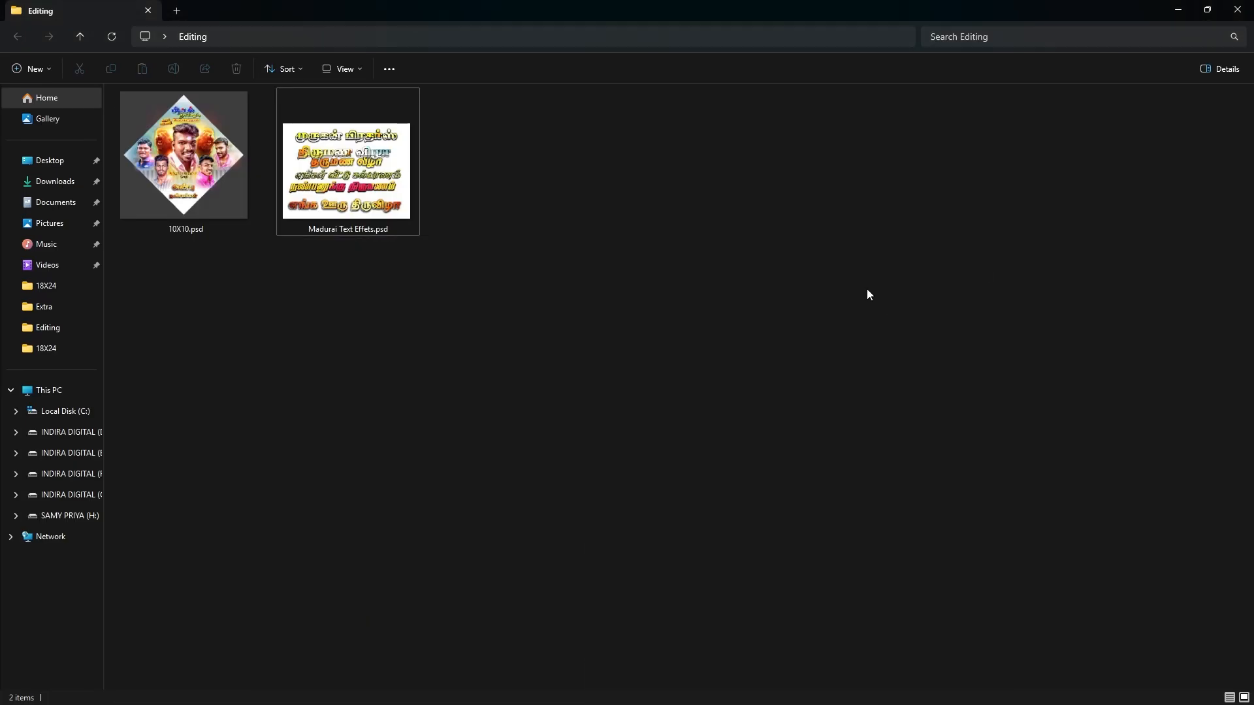
pyautogui.click(1237, 9)
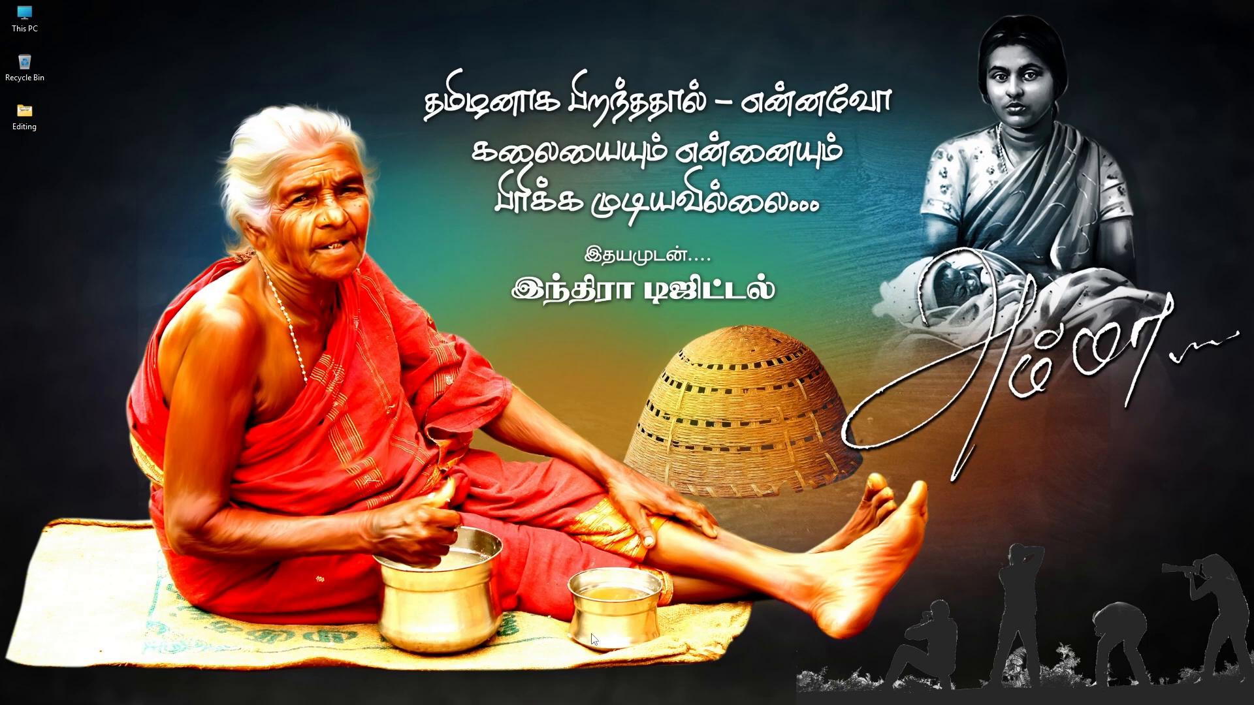